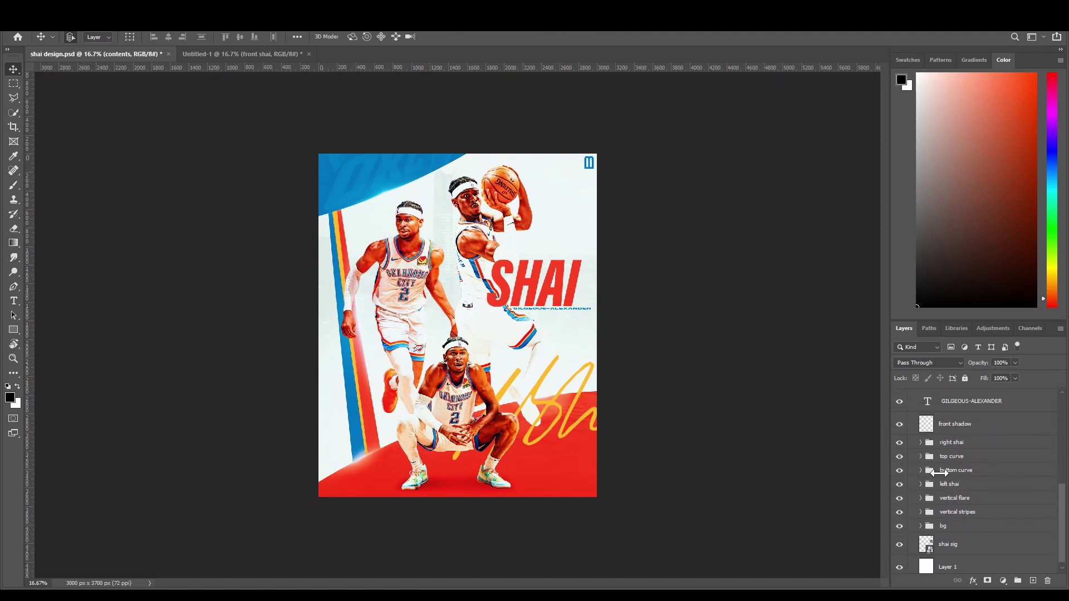
Step: Select the vertical stripes group and look through the layer stack of the finished poster
click(986, 496)
scroll(987, 493, up, 4)
scroll(987, 493, up, 3)
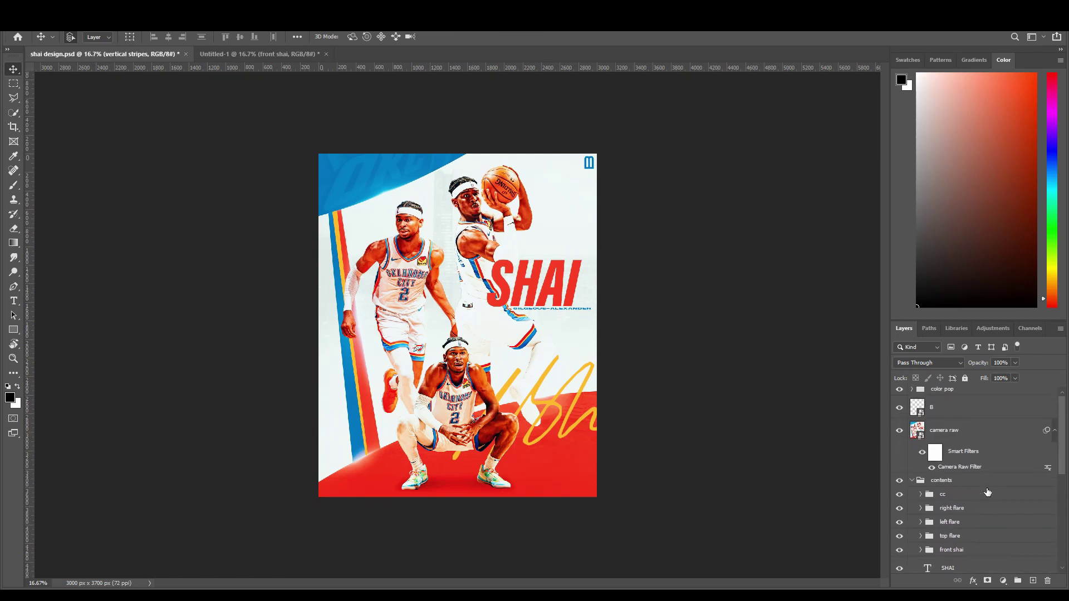
scroll(958, 487, down, 7)
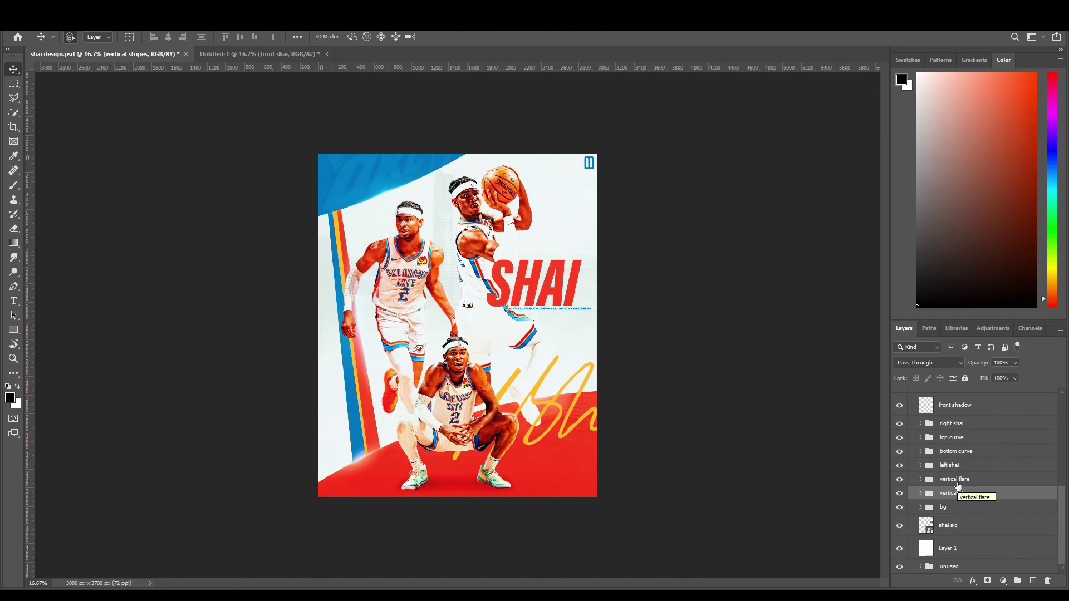
scroll(996, 499, up, 1)
scroll(996, 500, up, 4)
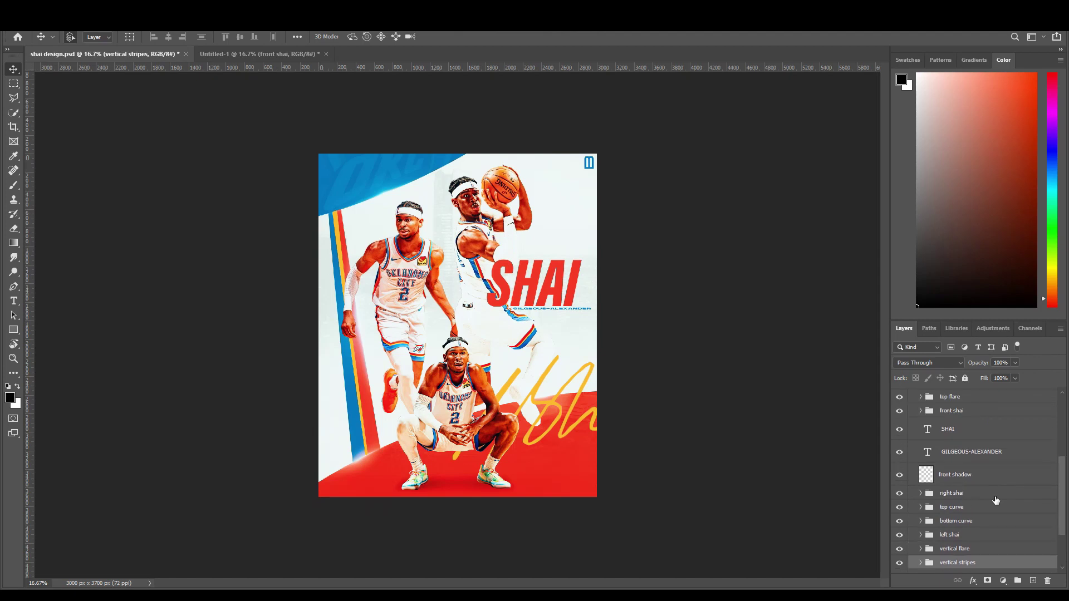
scroll(996, 500, up, 10)
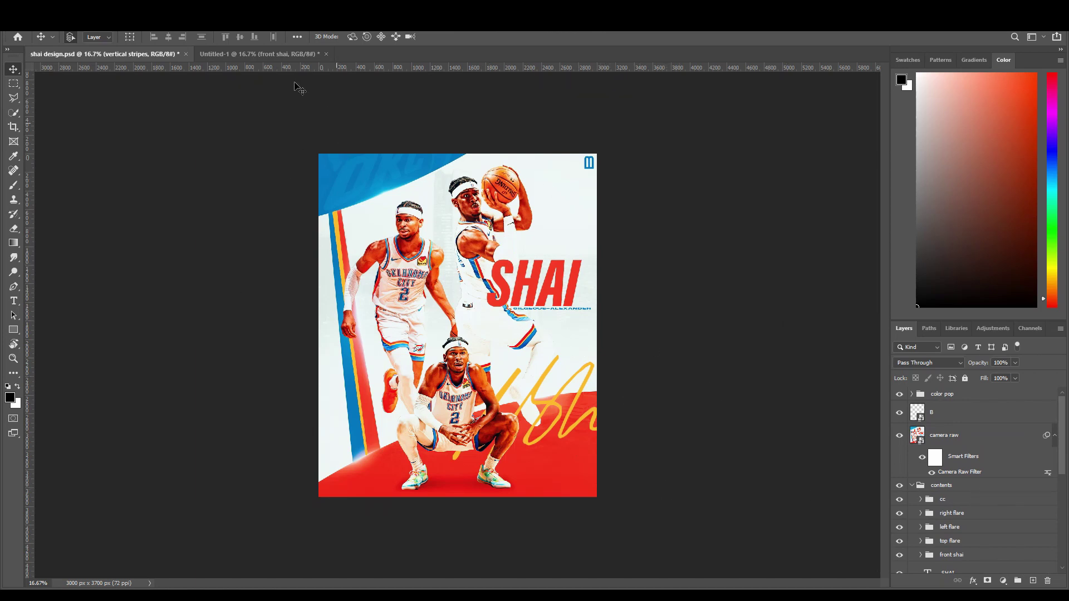
Step: In the Untitled-1 document, hide the right shai and left shai groups, keeping front shai visible and expanded
click(281, 57)
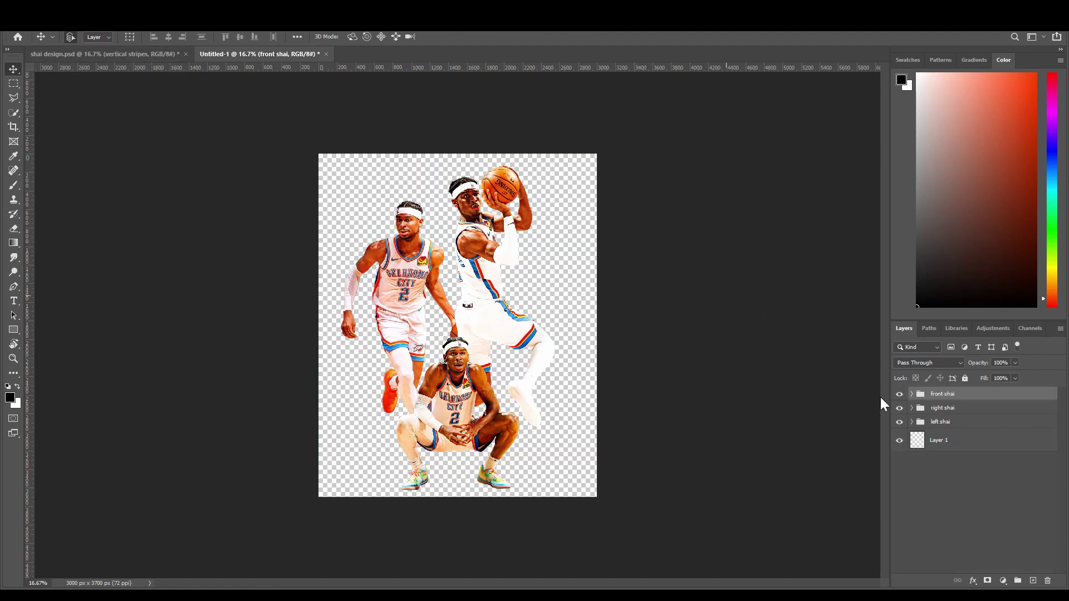
click(899, 394)
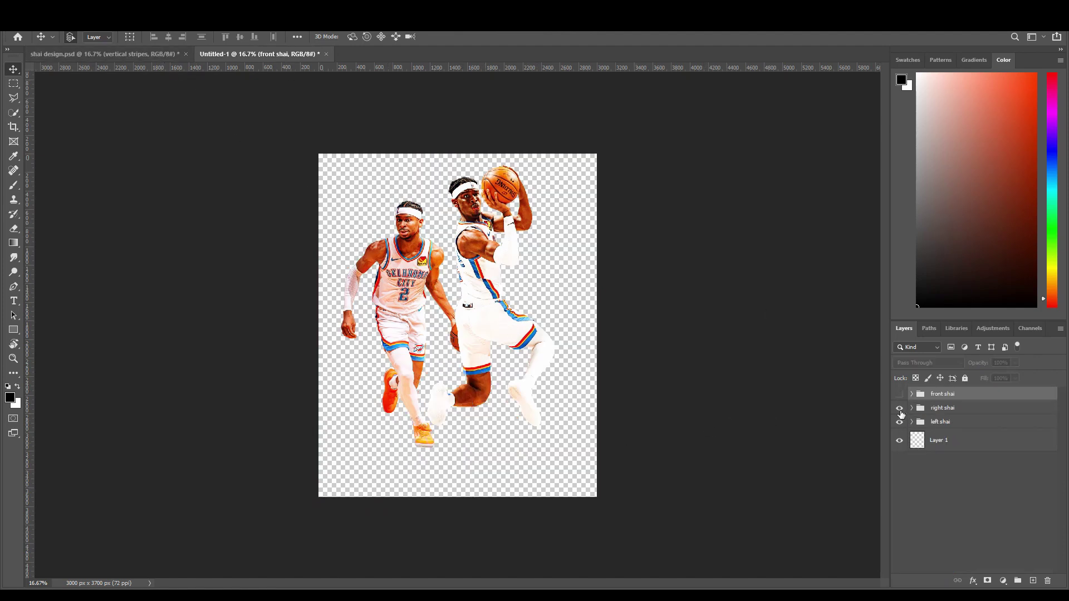
click(899, 408)
click(899, 423)
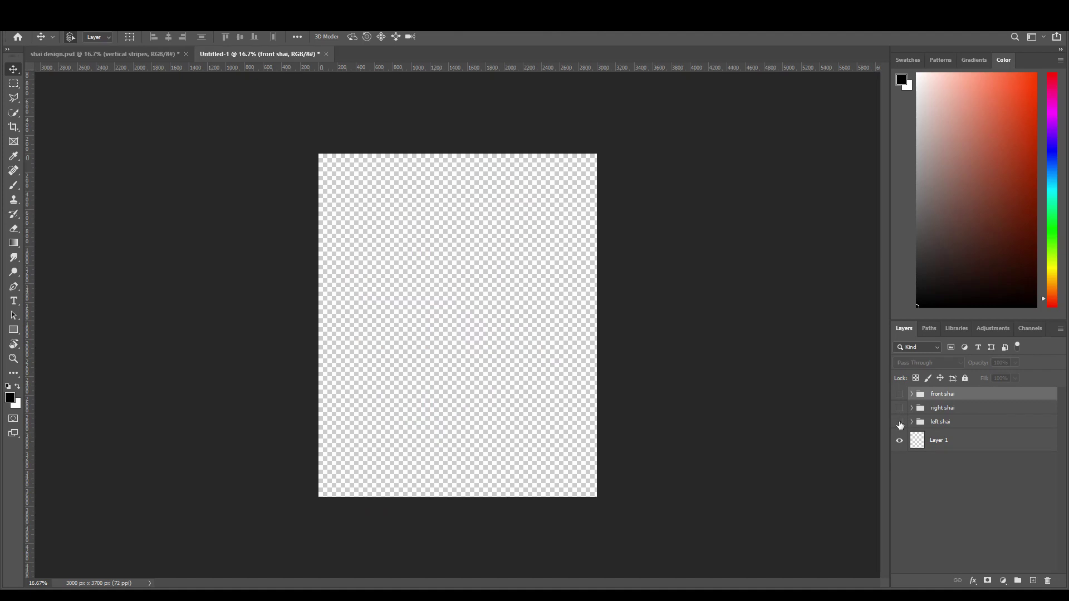
click(899, 394)
click(911, 394)
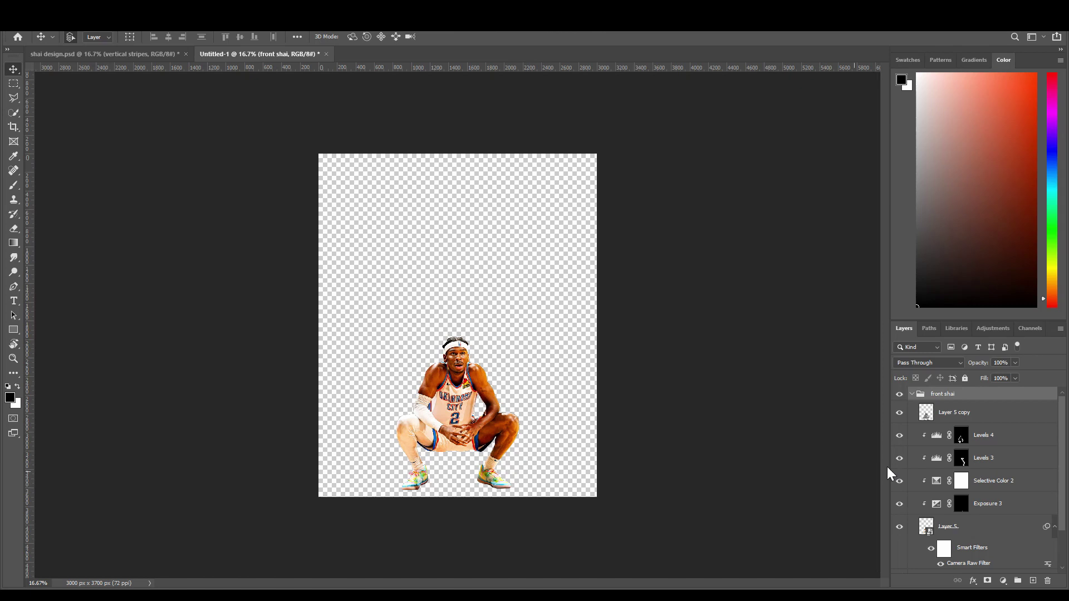
Step: Compare the crouching player with Layer 5 copy and the four adjustment layers above Layer 5 hidden and shown
drag(900, 412, 893, 504)
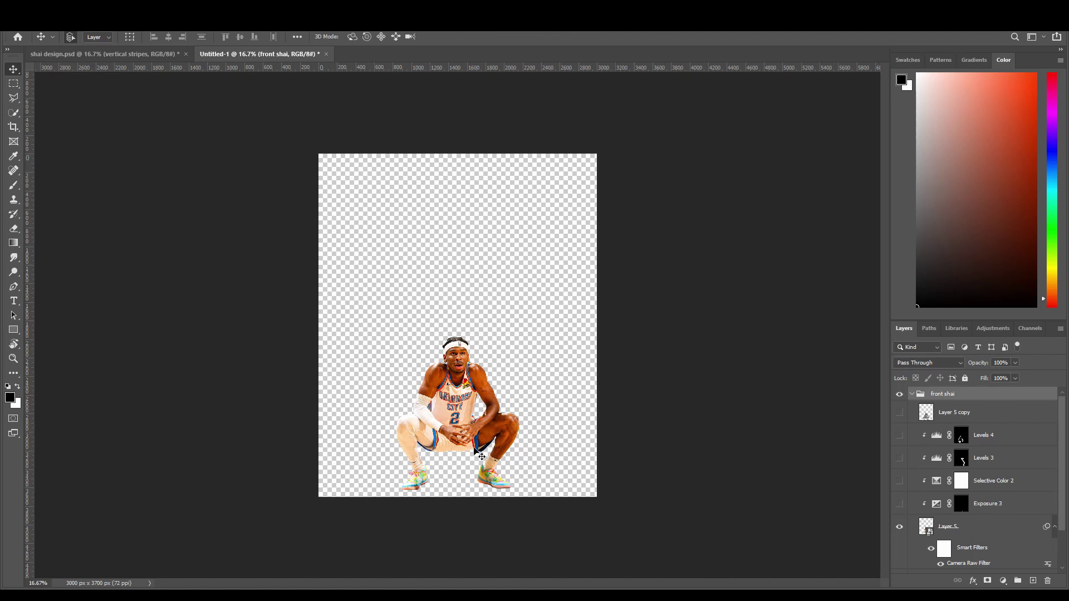
drag(898, 505, 899, 412)
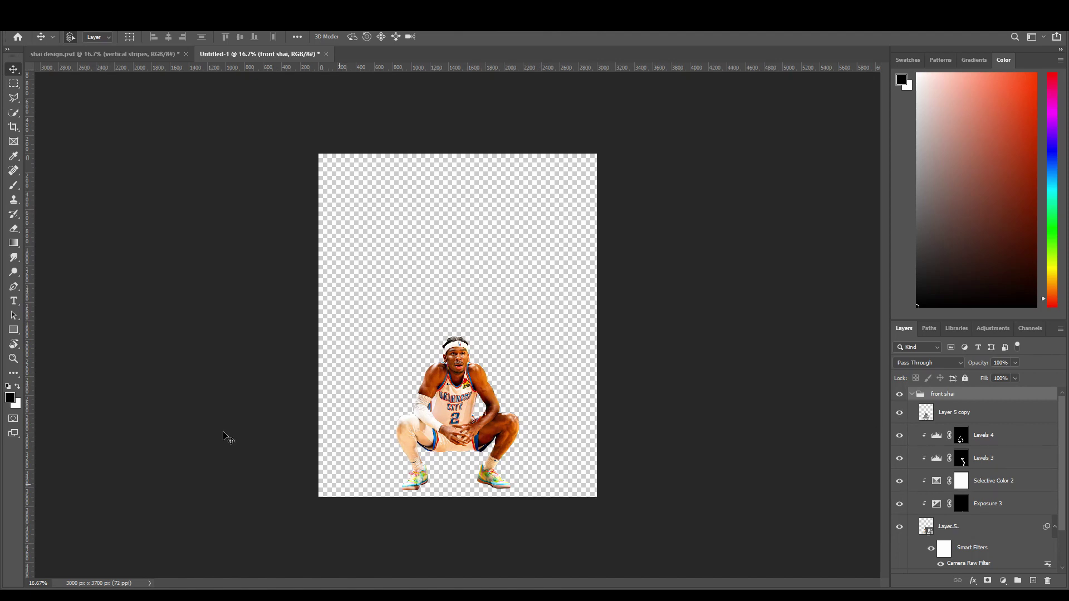
Step: Open the Camera Raw Filter of Layer 5 and review its Basic settings from Temperature to Saturation
scroll(952, 543, down, 1)
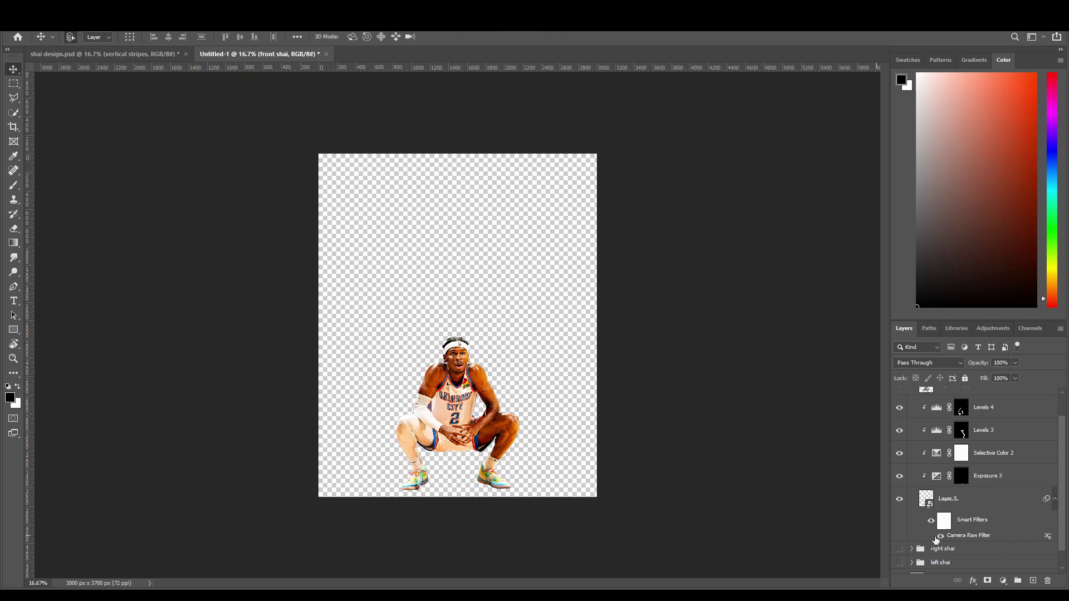
click(976, 536)
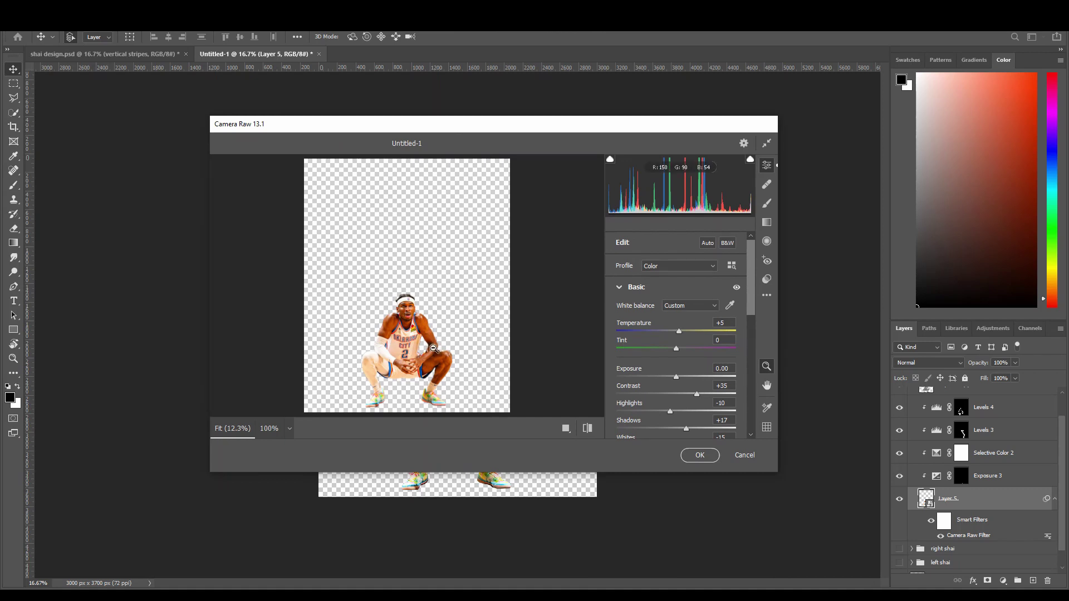
scroll(433, 348, up, 2)
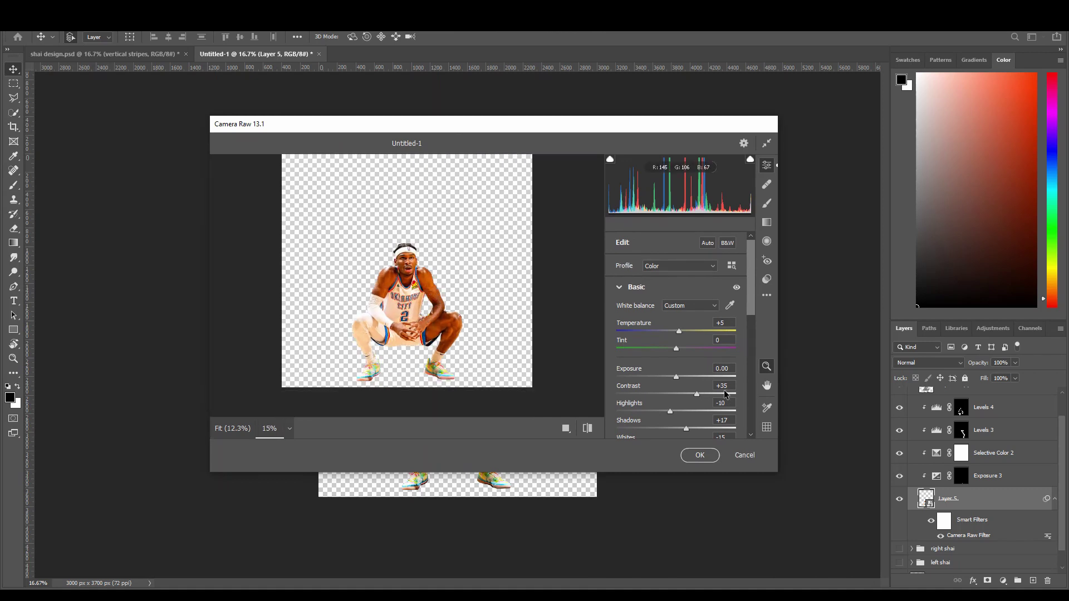
scroll(731, 395, down, 1)
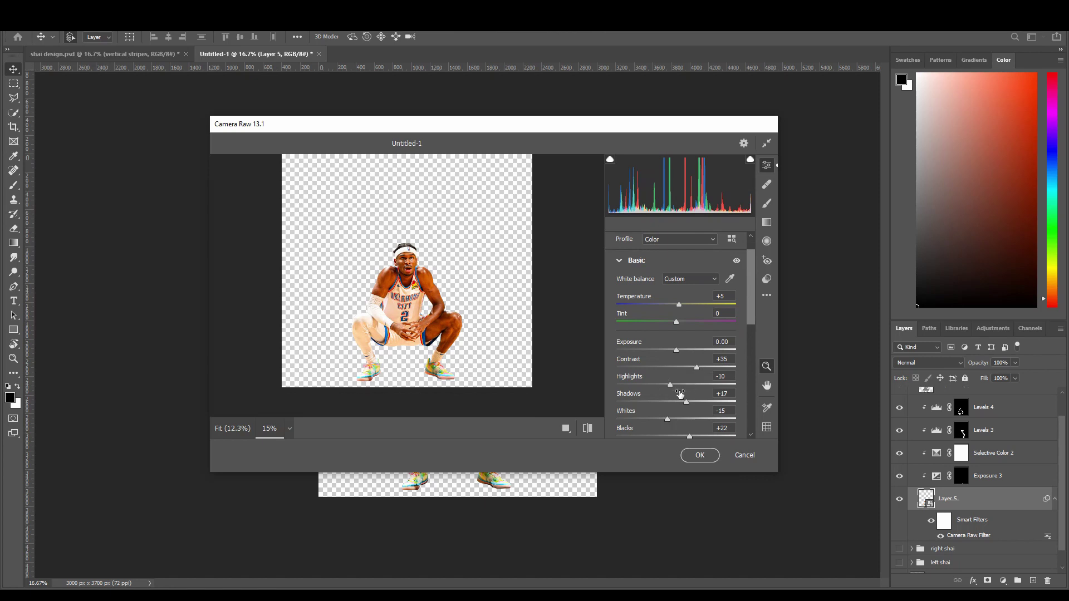
scroll(693, 404, down, 1)
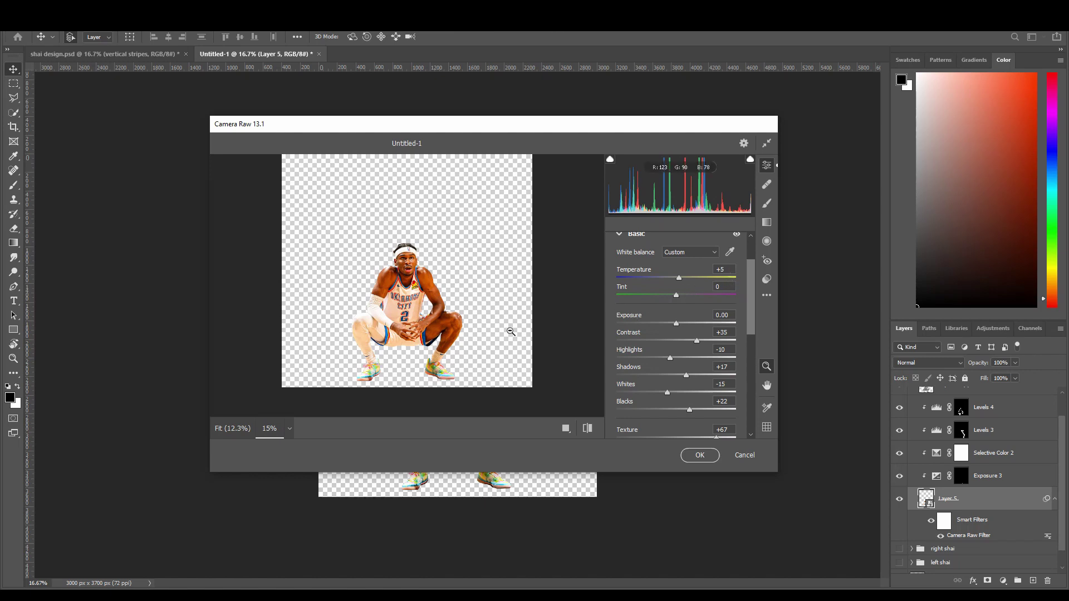
scroll(656, 376, down, 1)
scroll(656, 375, down, 3)
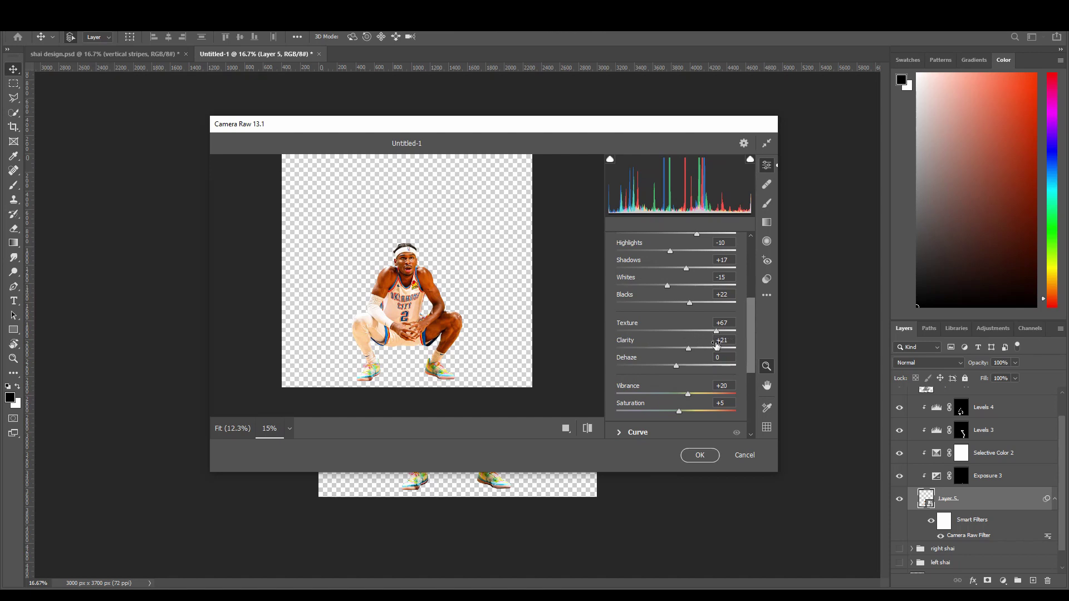
scroll(691, 375, down, 3)
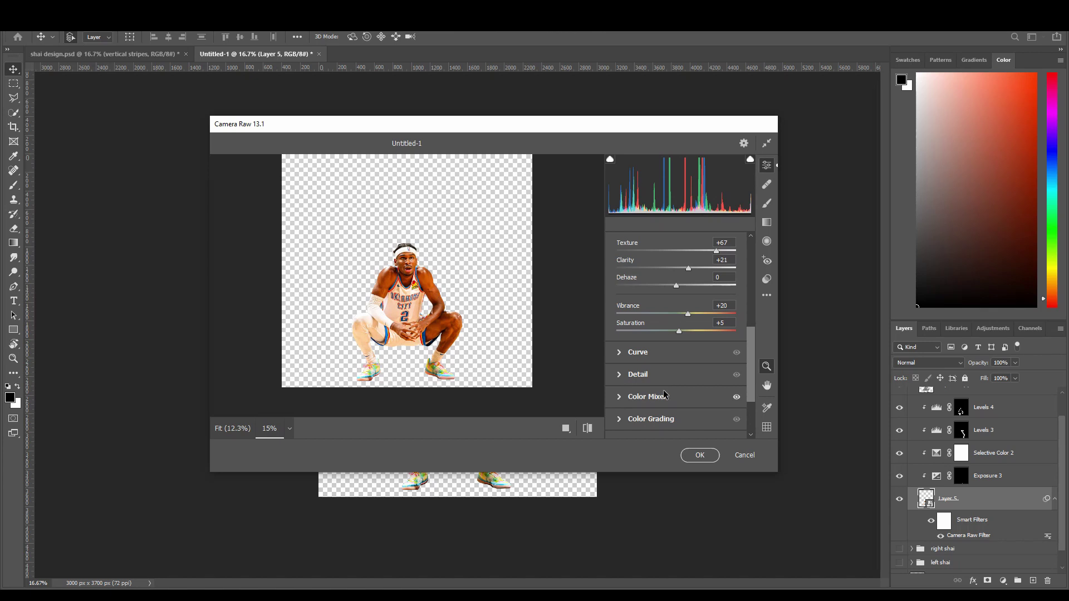
Step: Review the Hue and Saturation values in the filter's Color Mixer, and accept the Camera Raw settings
scroll(667, 396, down, 2)
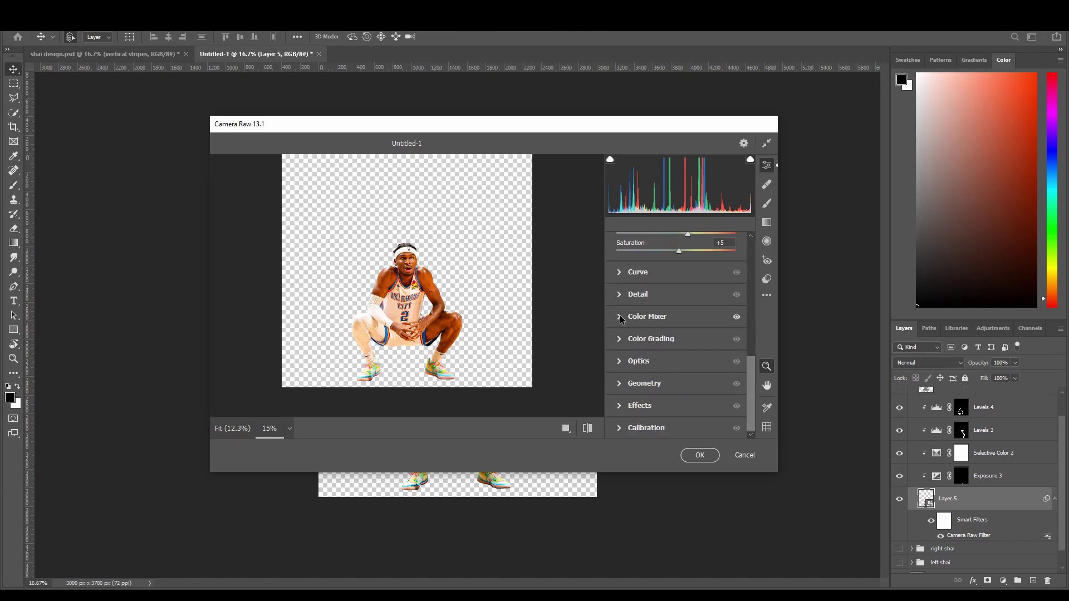
click(620, 317)
scroll(670, 329, down, 3)
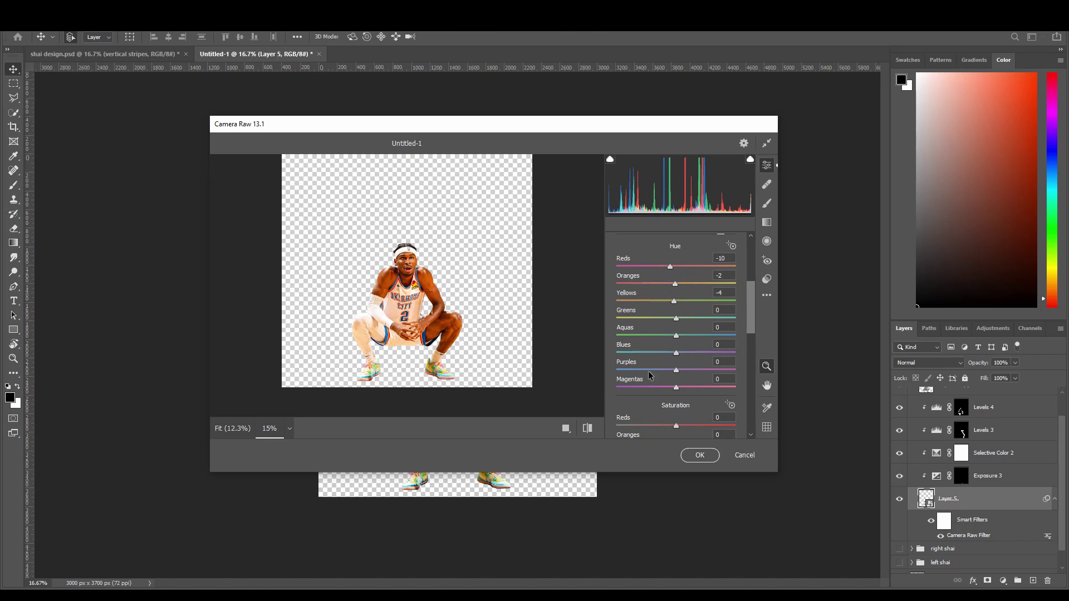
scroll(683, 373, down, 3)
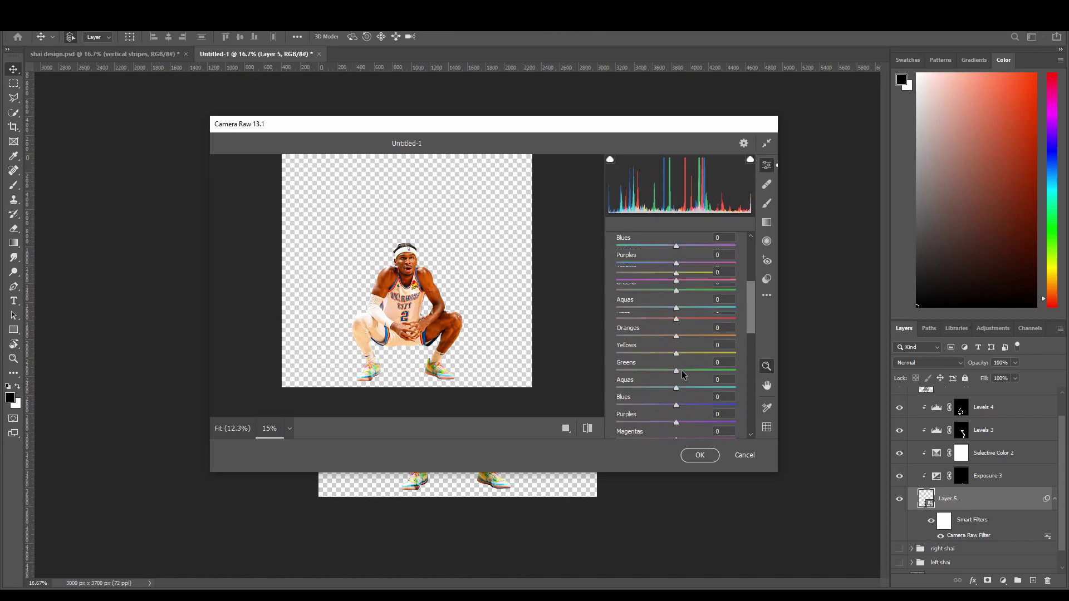
scroll(684, 384, up, 2)
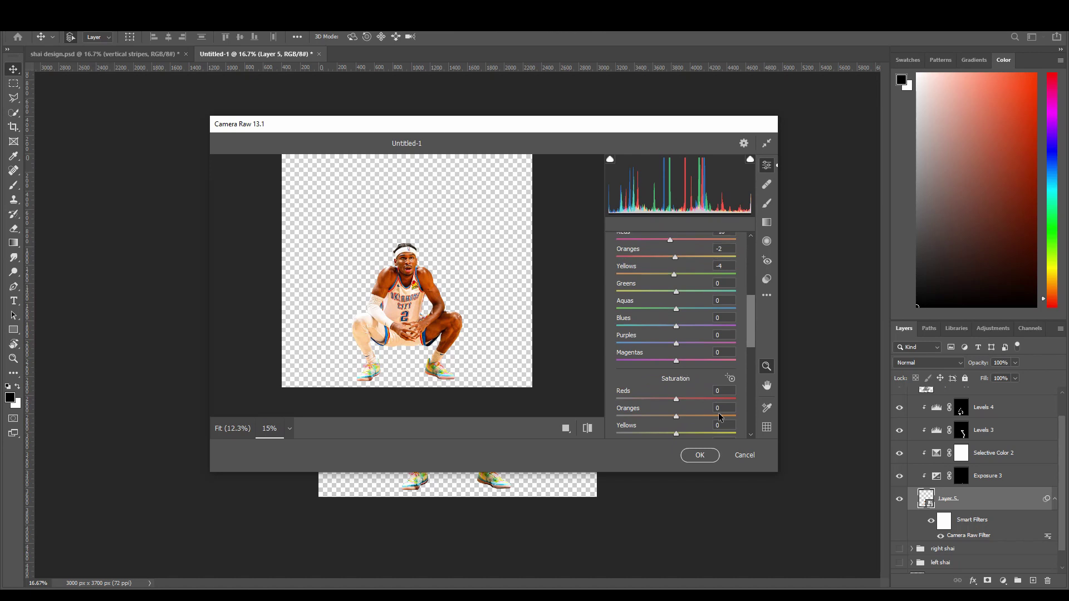
click(707, 458)
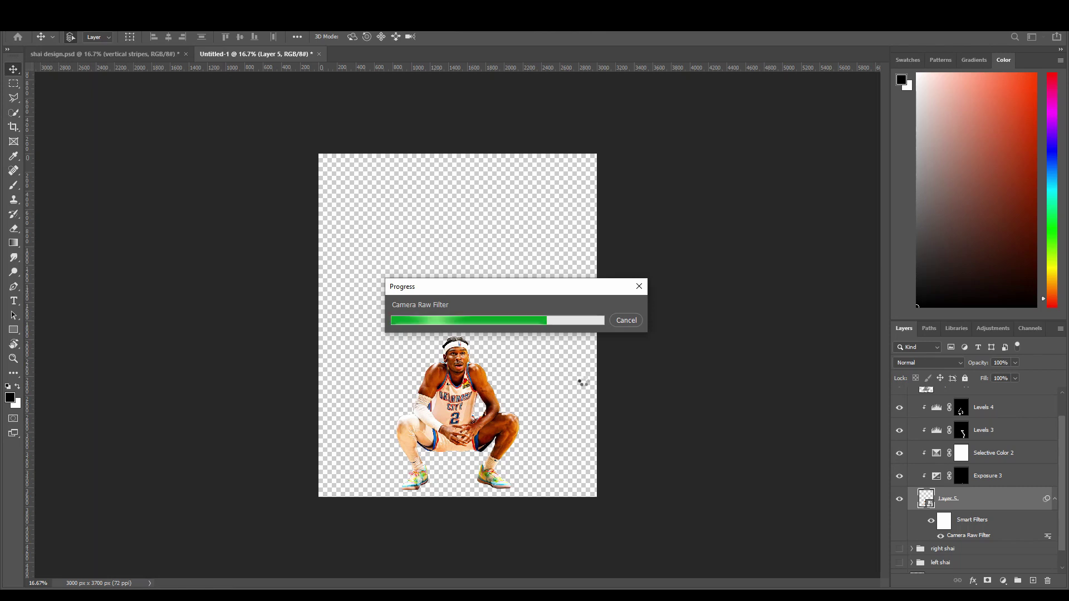
Step: Select the Levels 4 layer, check the available adjustment layer types, and compare the player with Levels 4 hidden and shown
click(1018, 410)
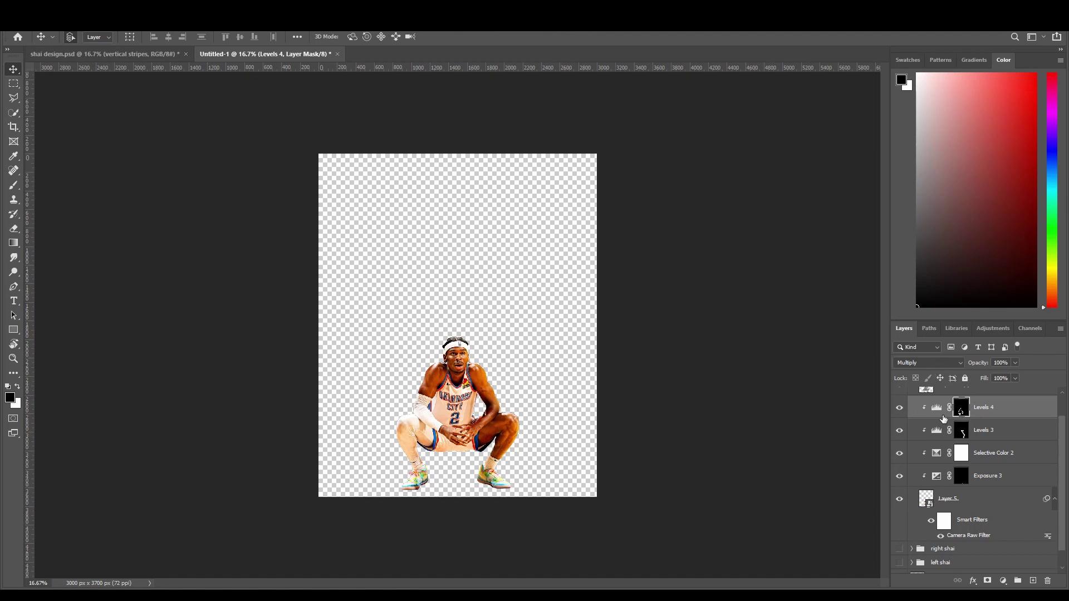
click(1004, 581)
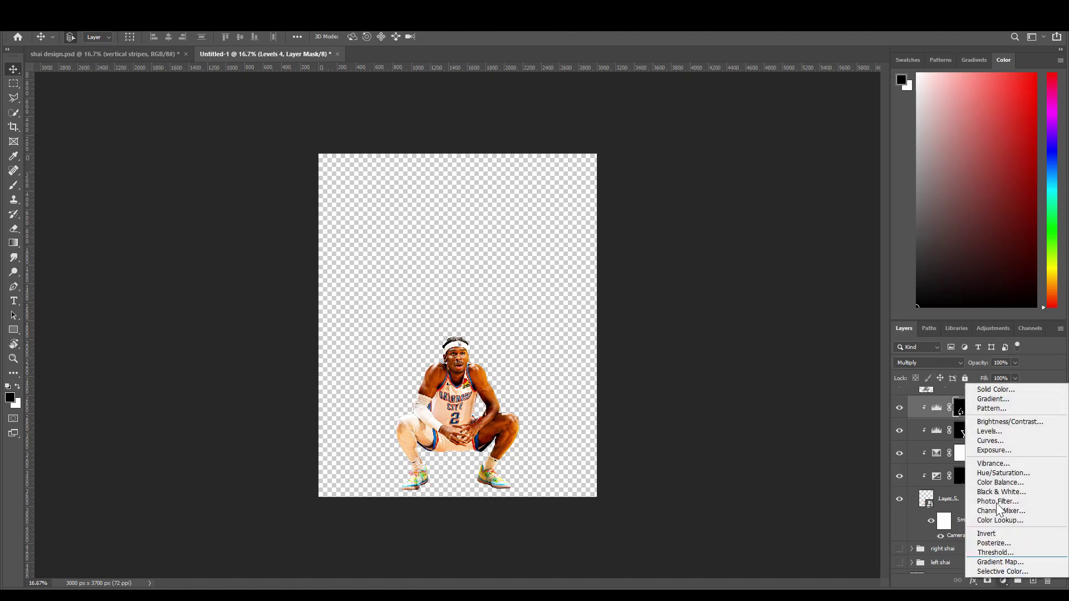
click(1004, 579)
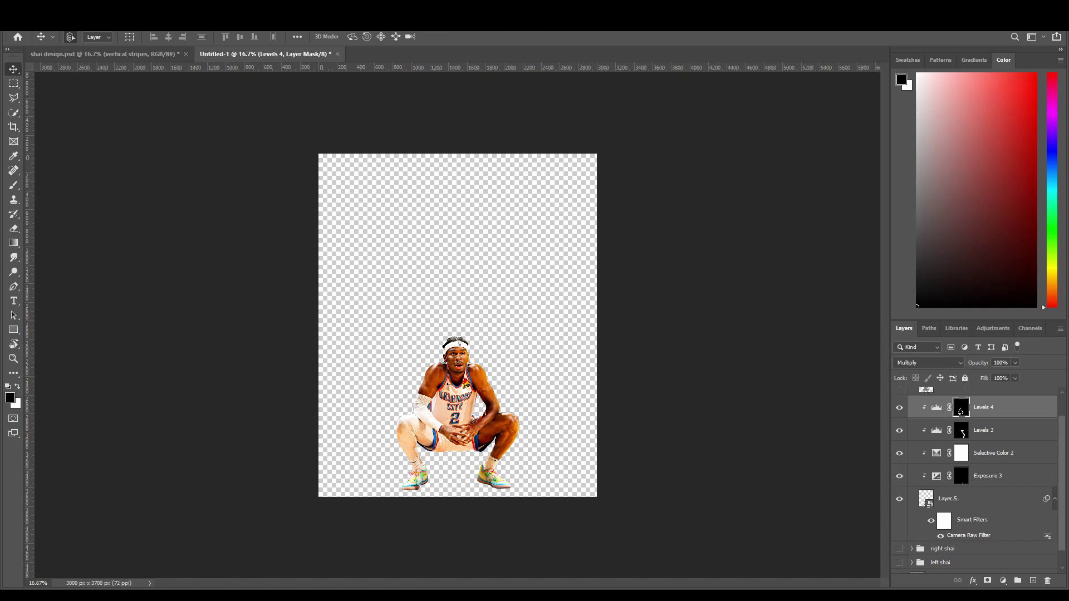
click(1003, 581)
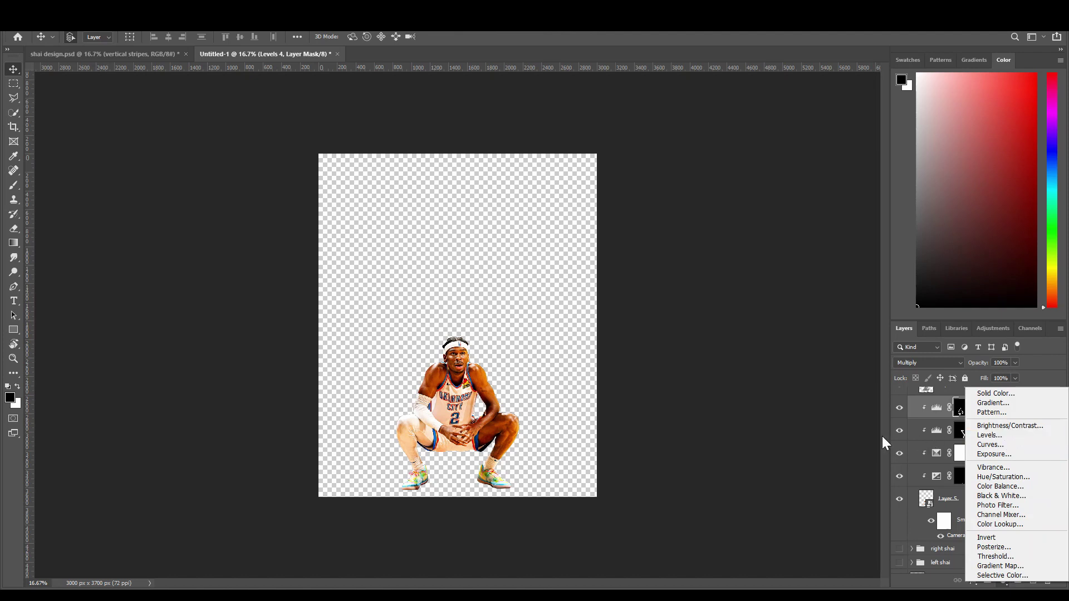
click(896, 428)
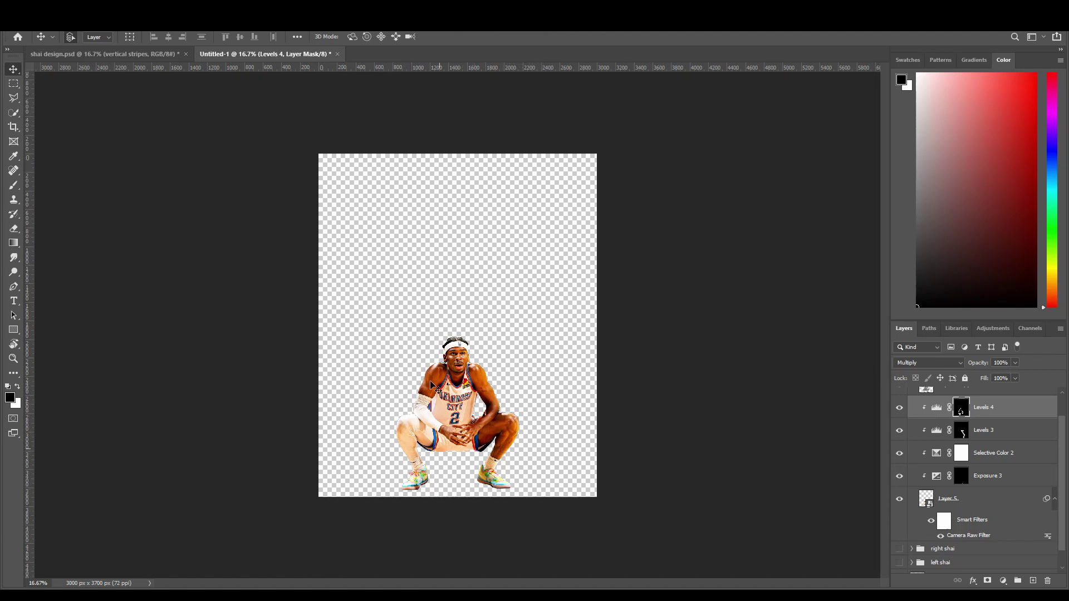
click(898, 411)
click(898, 410)
Step: Activate the Brush tool with white as the foreground color for the Levels 4 mask
click(14, 186)
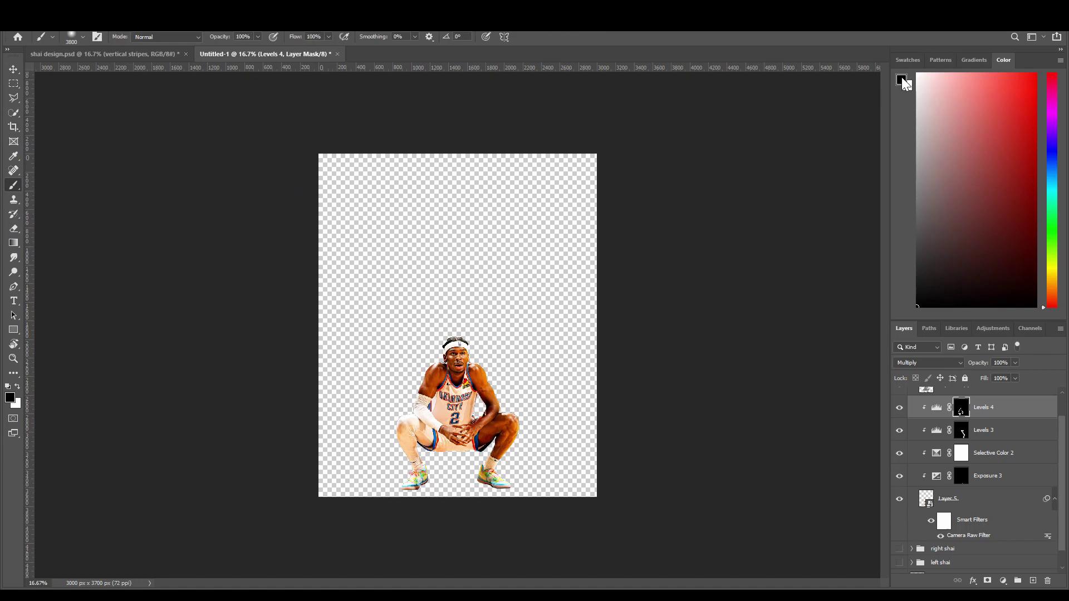
key(x)
key(i)
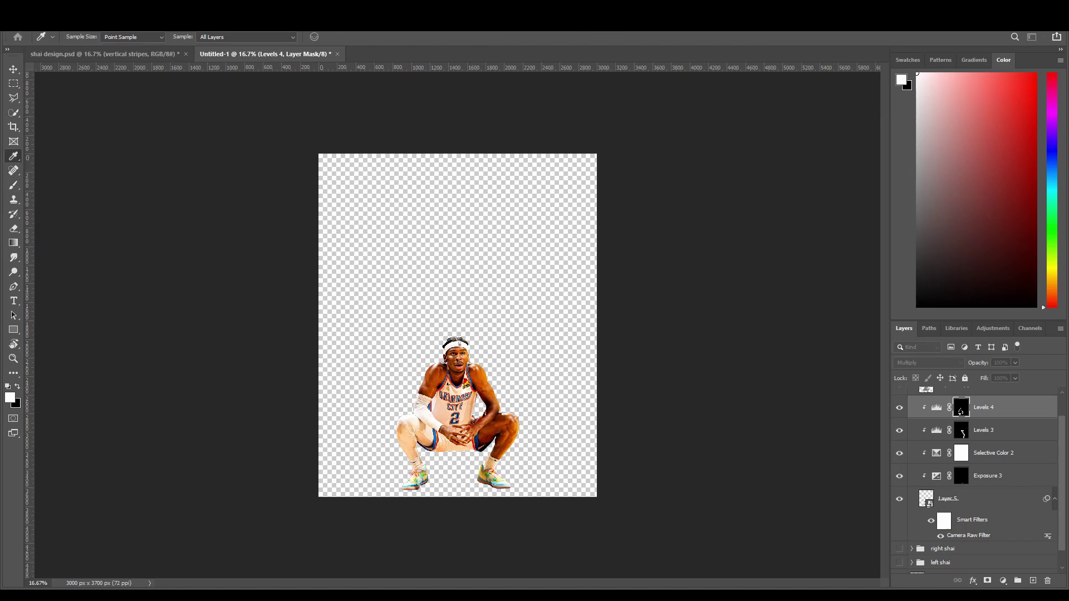
key(b)
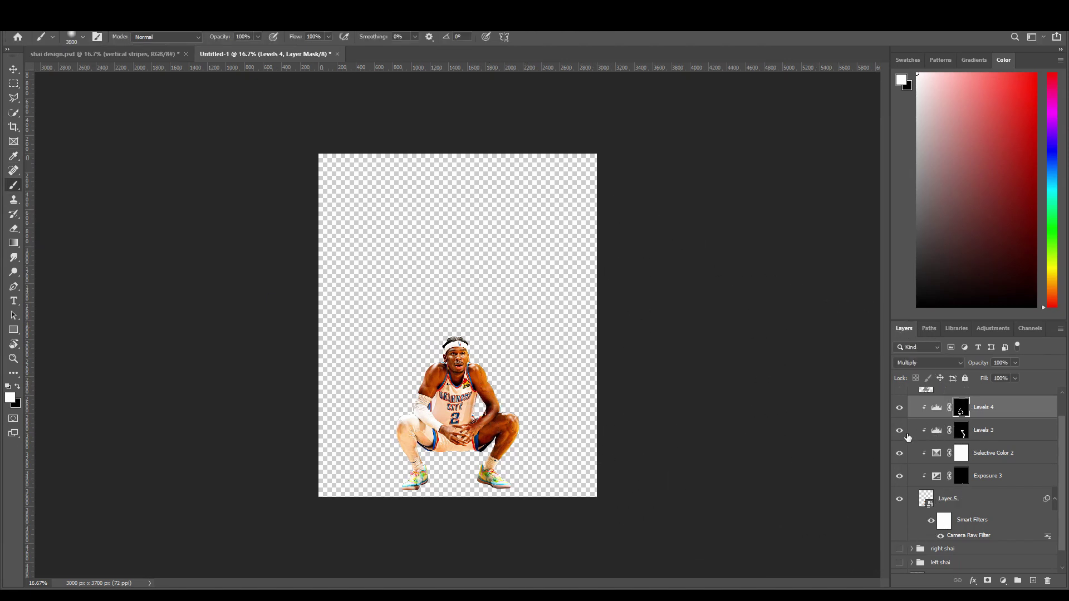
Step: Select the Levels 3 layer, then open the Selective Color 2 settings and review the Reds values and the available color ranges
click(994, 435)
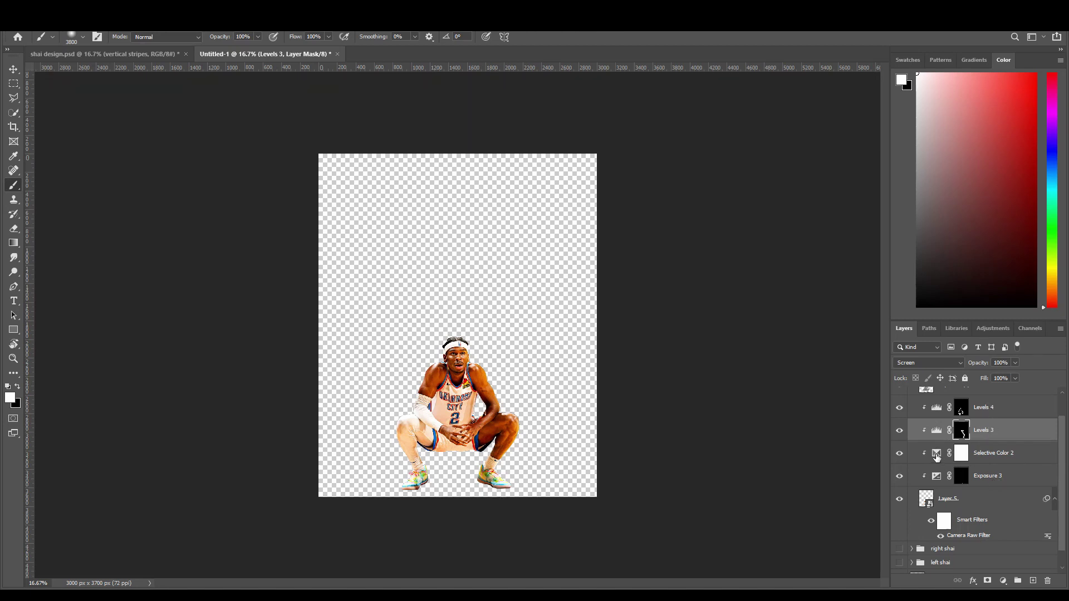
scroll(937, 456, up, 1)
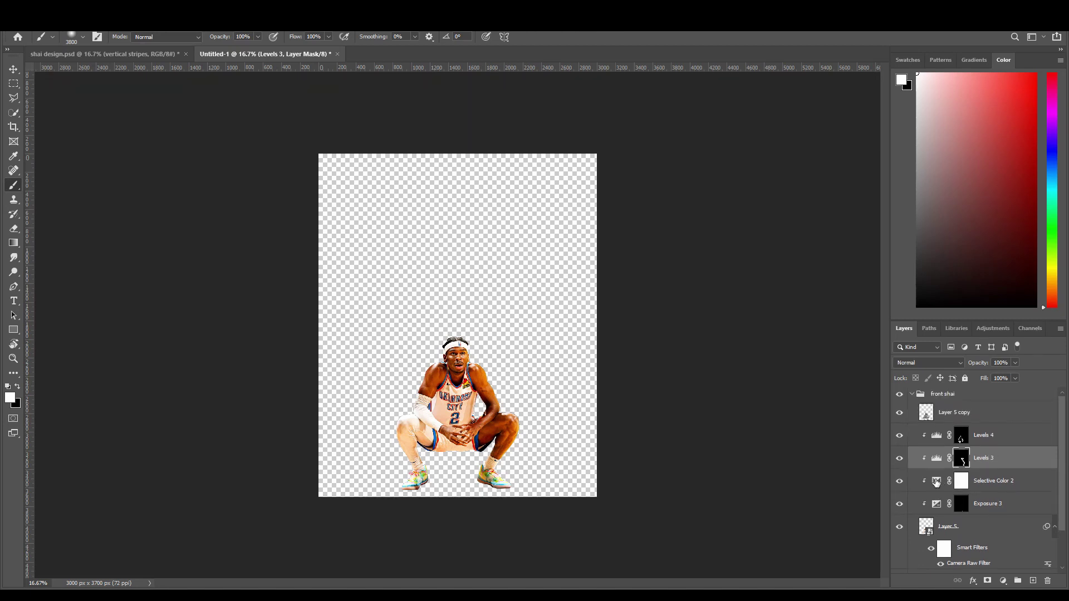
double_click(936, 482)
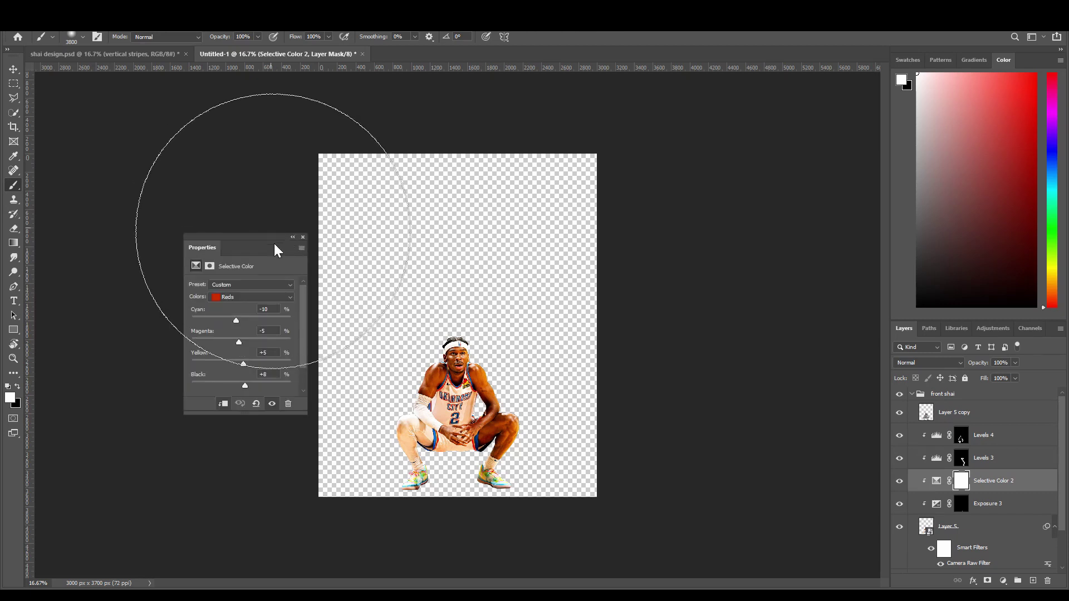
mouse_move(277, 243)
mouse_down()
mouse_move(380, 201)
mouse_move(268, 189)
mouse_up()
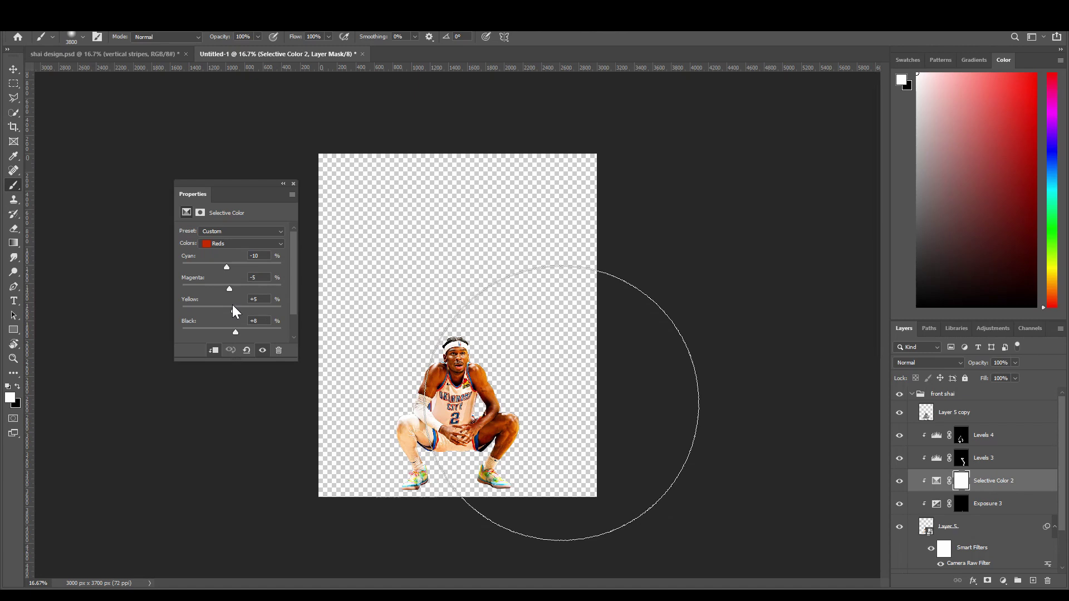
click(235, 243)
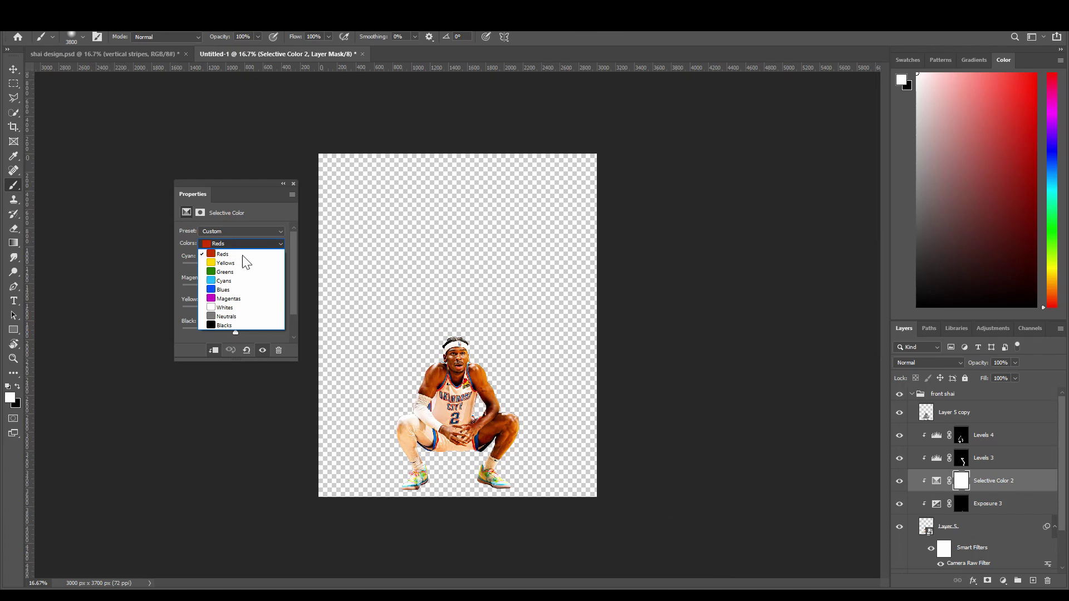
click(272, 243)
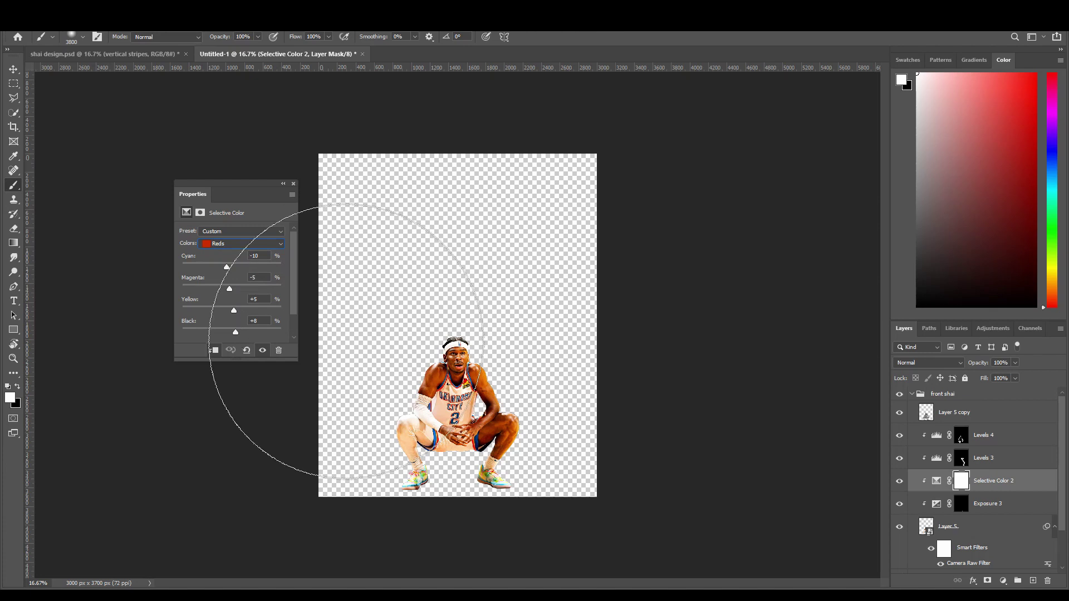
Step: Compare the player with Selective Color 2 hidden and shown, and close its properties
click(900, 481)
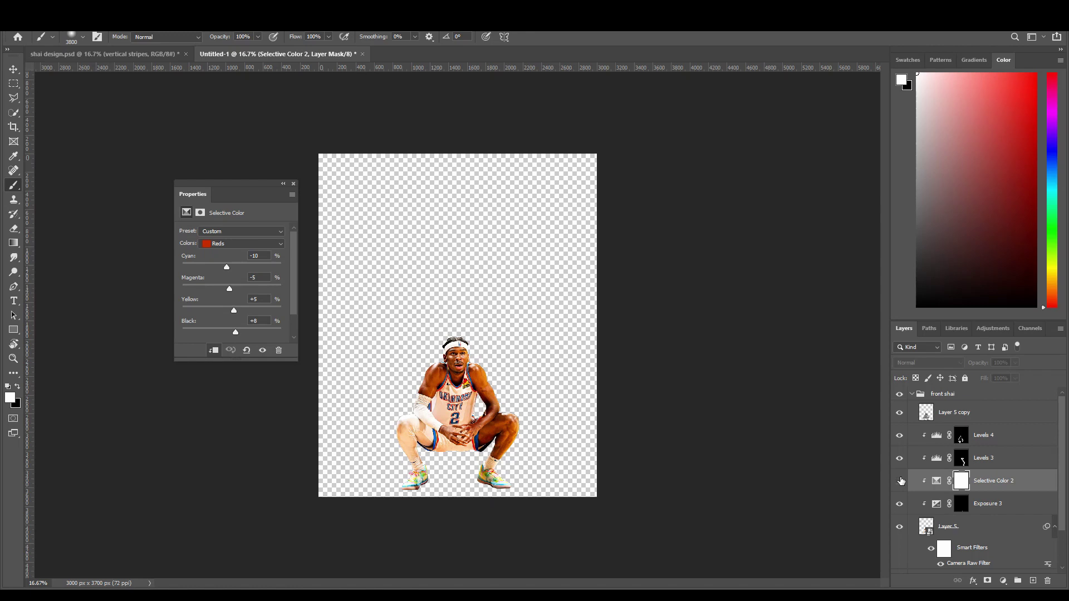
click(898, 481)
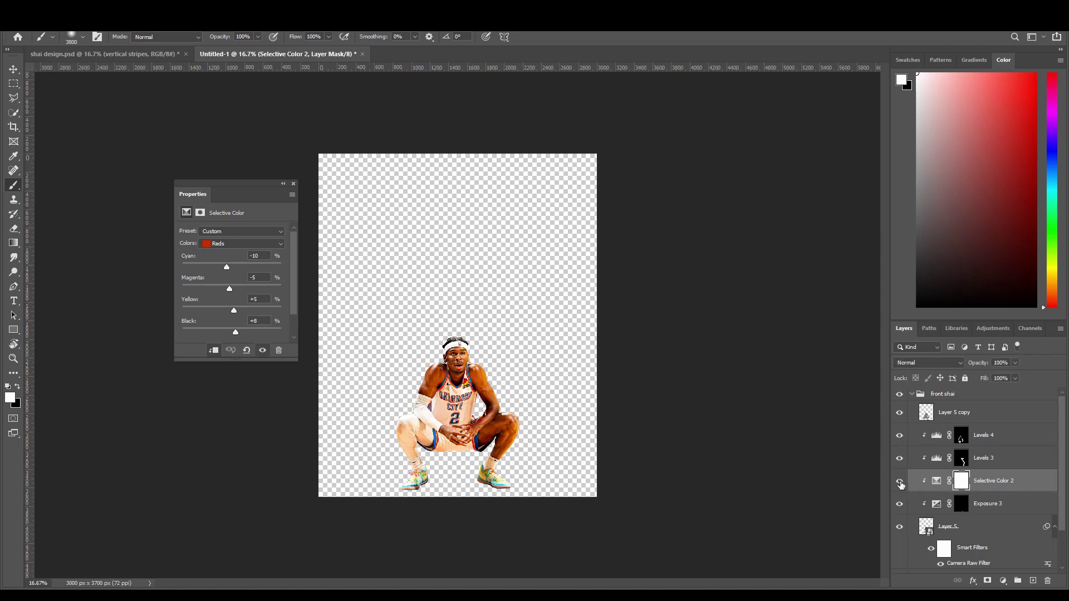
click(901, 480)
click(900, 480)
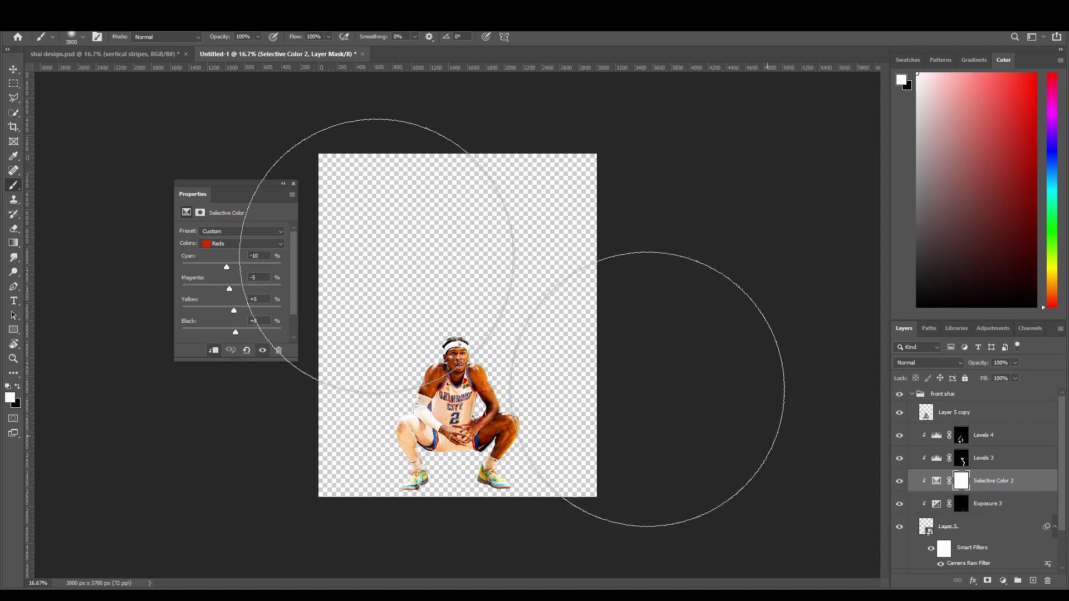
click(293, 183)
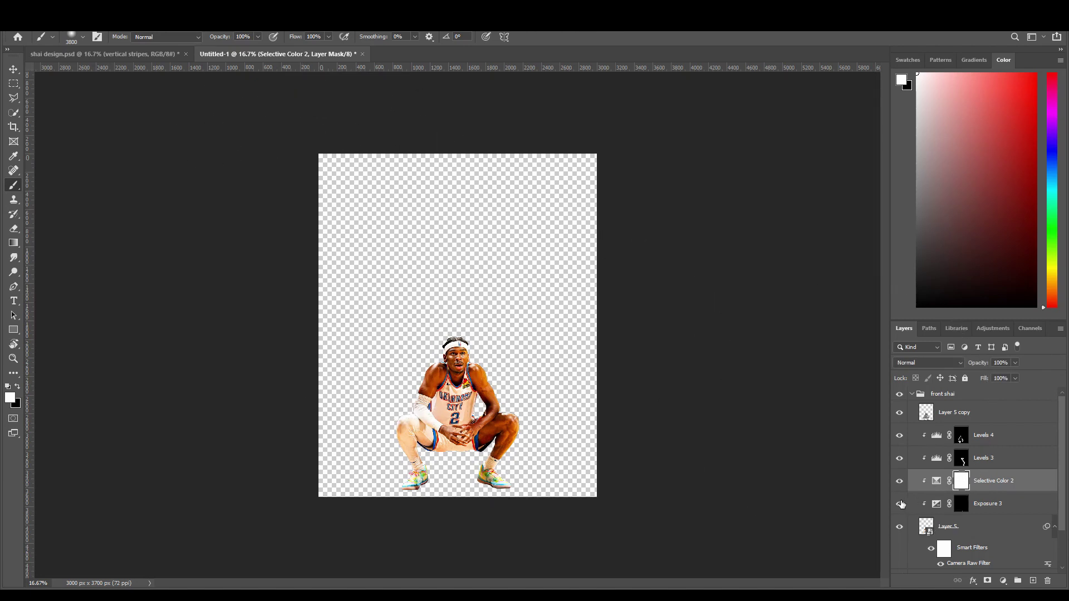
Step: Compare the player with the Exposure 3 adjustment hidden and shown
click(897, 504)
scroll(489, 453, up, 1)
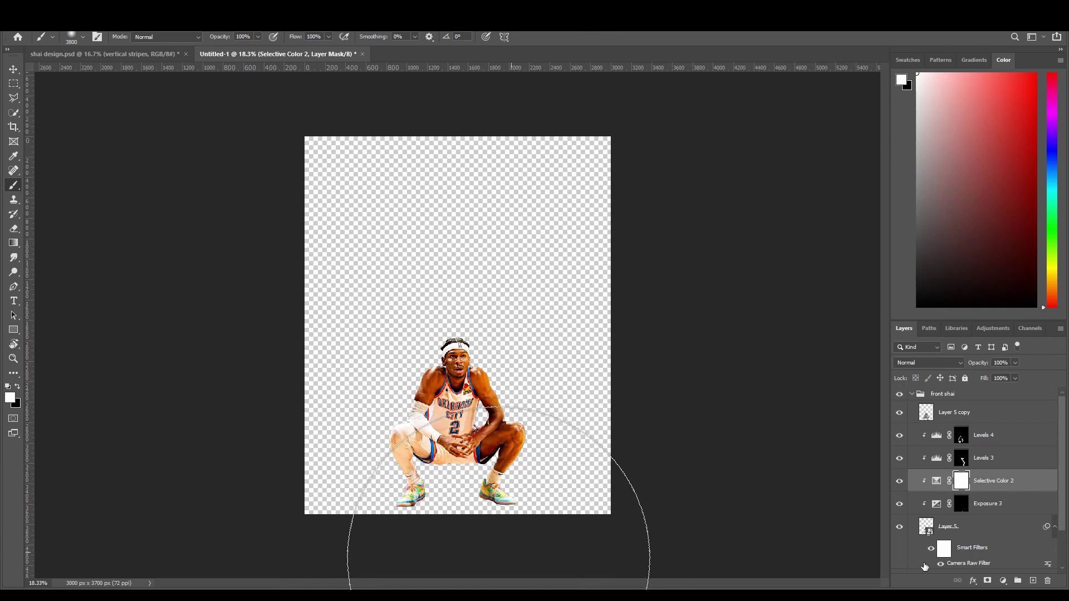
click(897, 504)
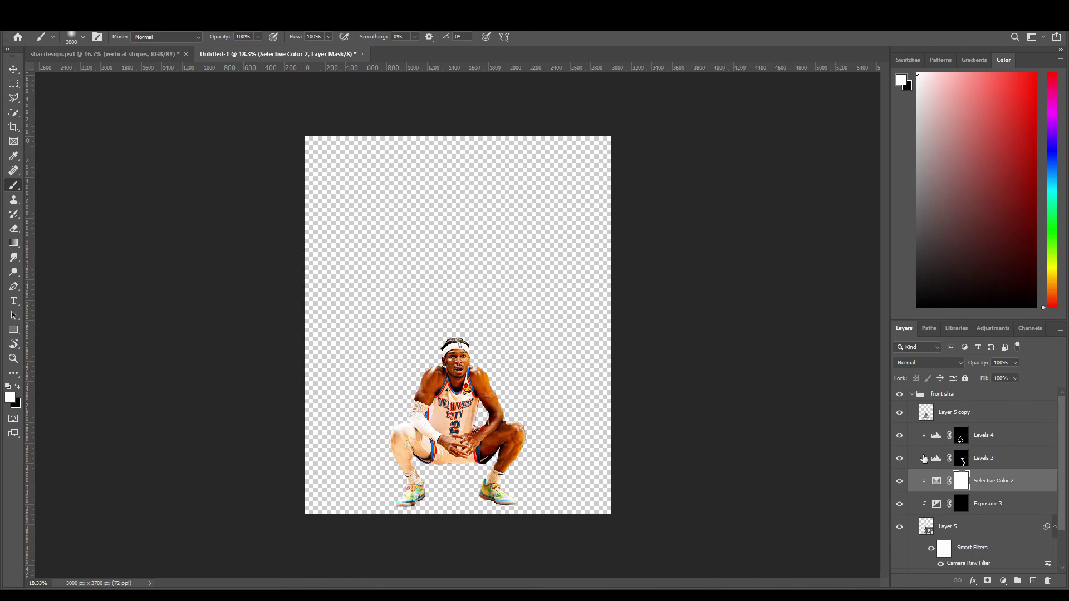
Step: Select Layer 5 copy and look through the available image adjustments without applying any
click(975, 420)
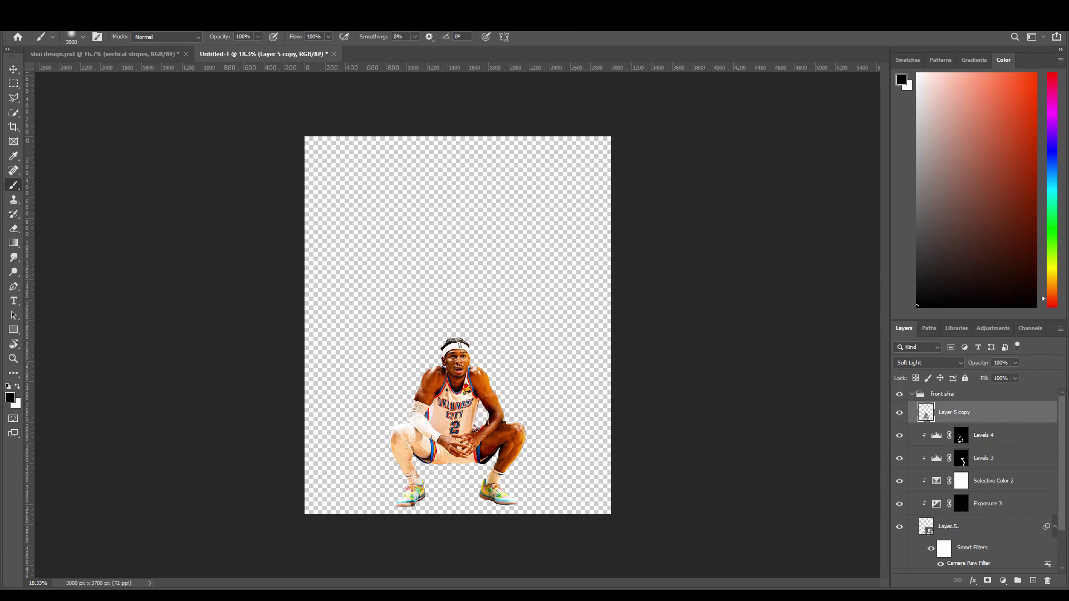
key(alt+i)
mouse_move(83, 46)
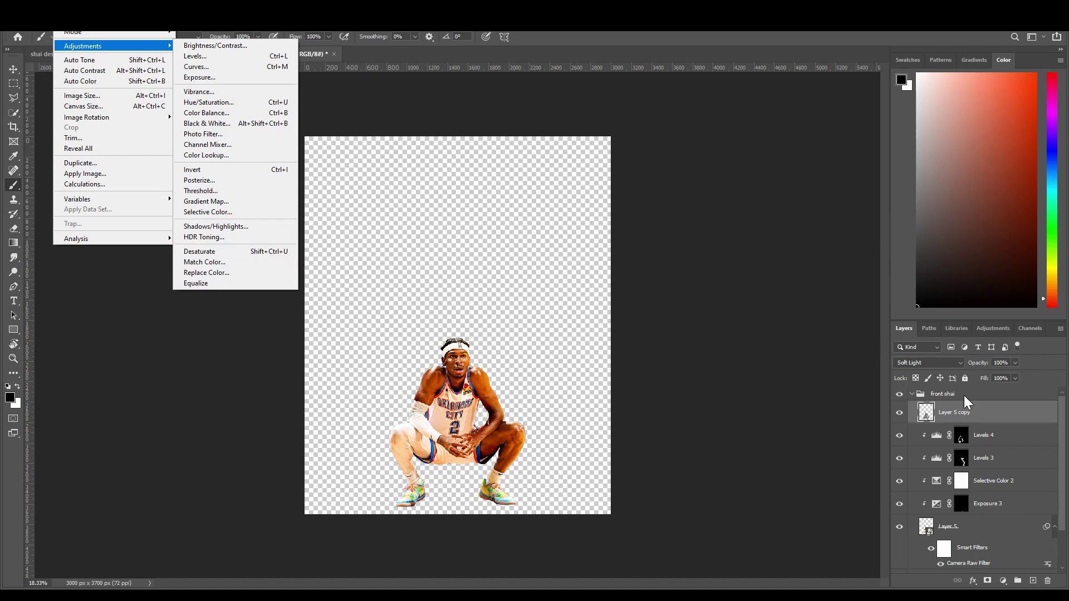
click(983, 413)
click(982, 414)
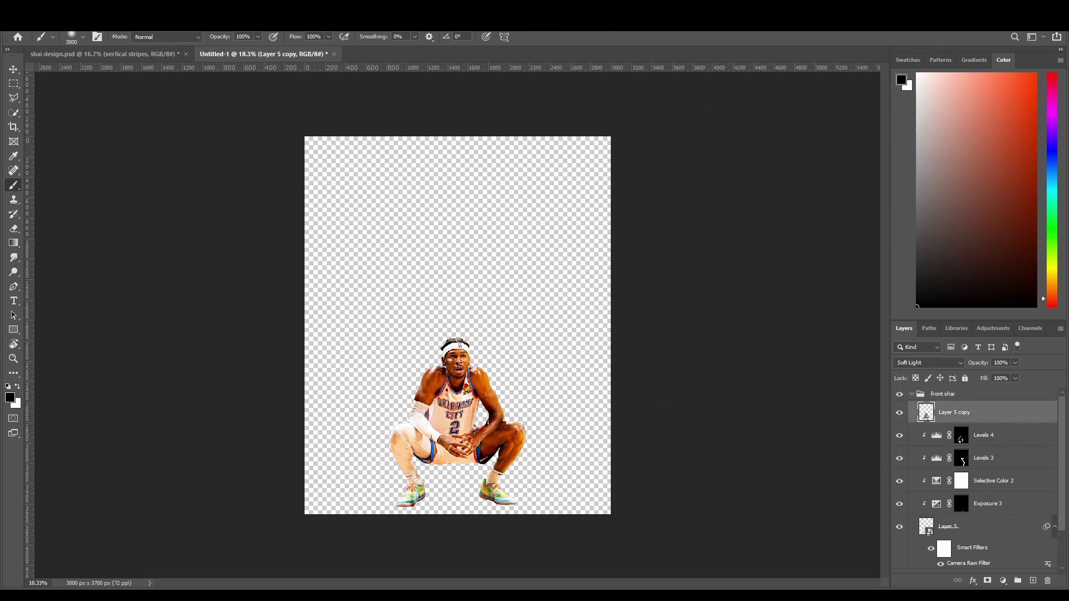
Step: Apply the High Pass filter to Layer 5 copy with a radius of 17.0 pixels, and check the layer's blend mode options
click(162, 22)
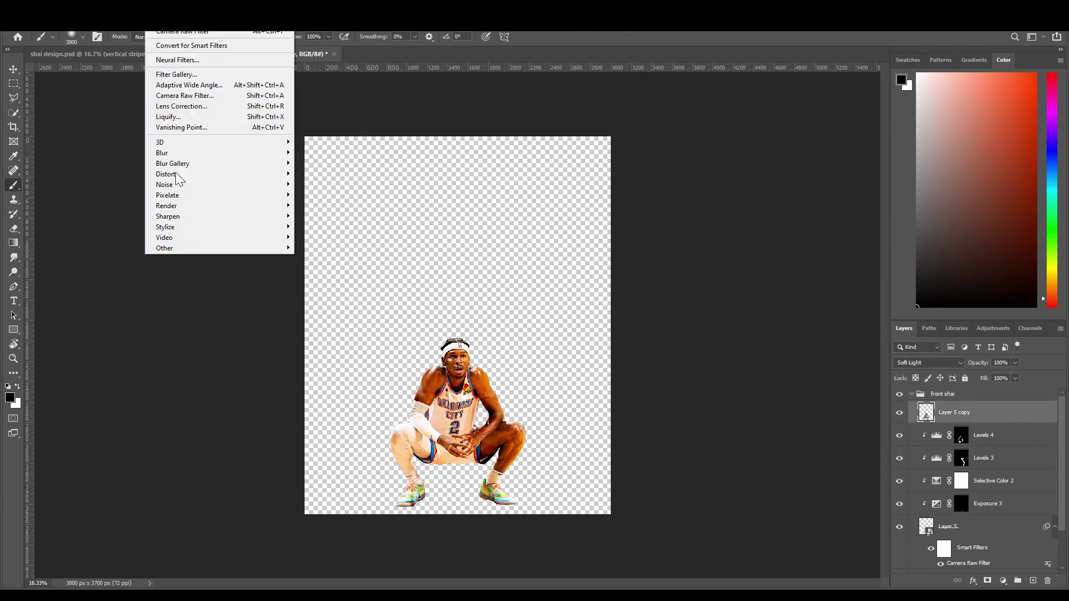
mouse_move(168, 248)
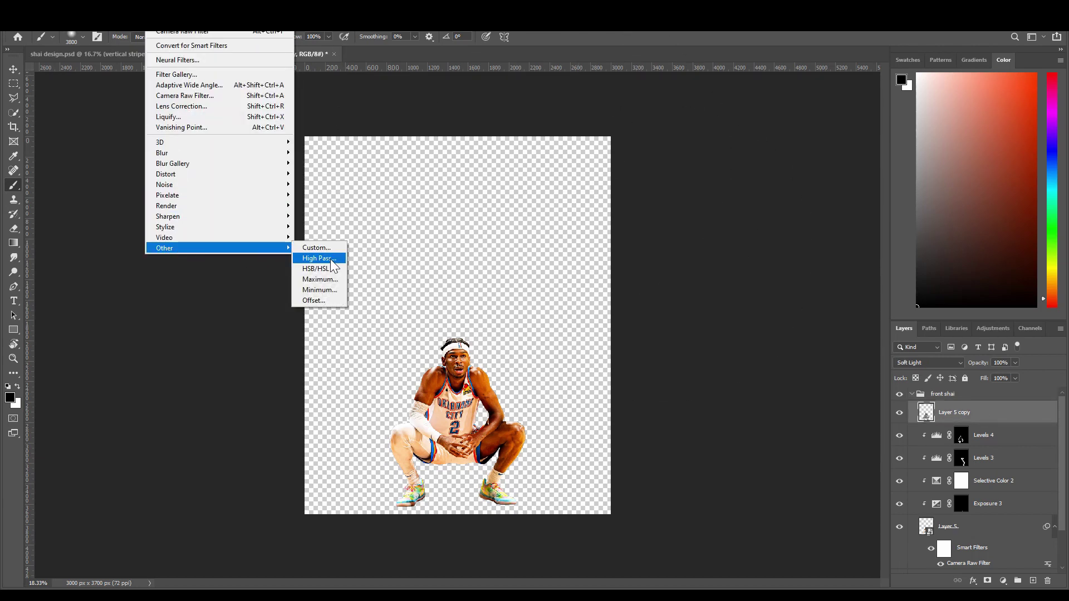
click(333, 258)
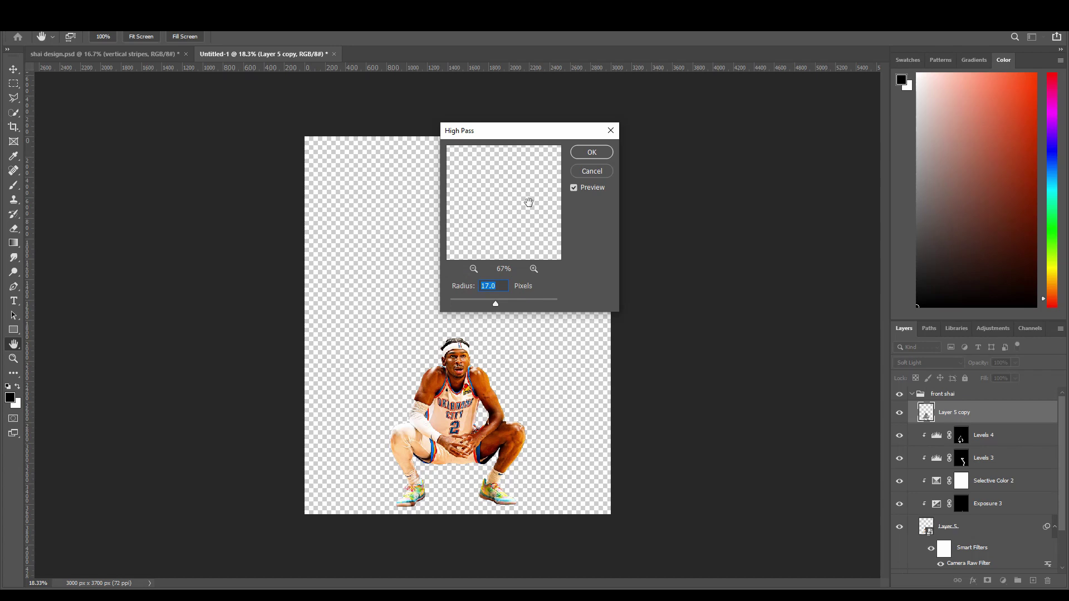
click(604, 151)
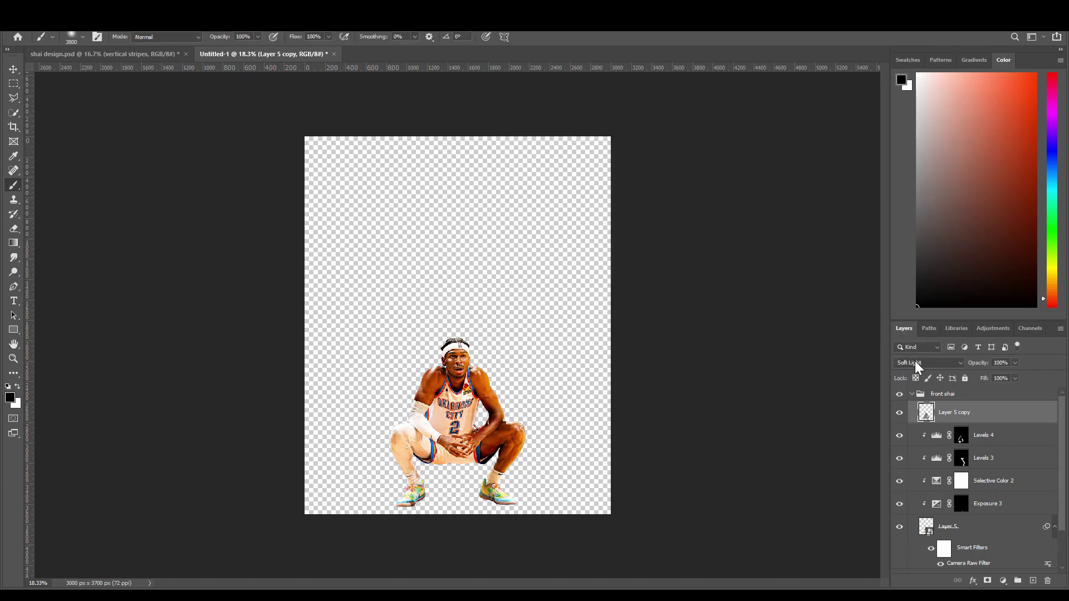
click(914, 363)
click(920, 455)
Step: Collapse and hide the front shai group, and show and expand the right shai group
click(911, 394)
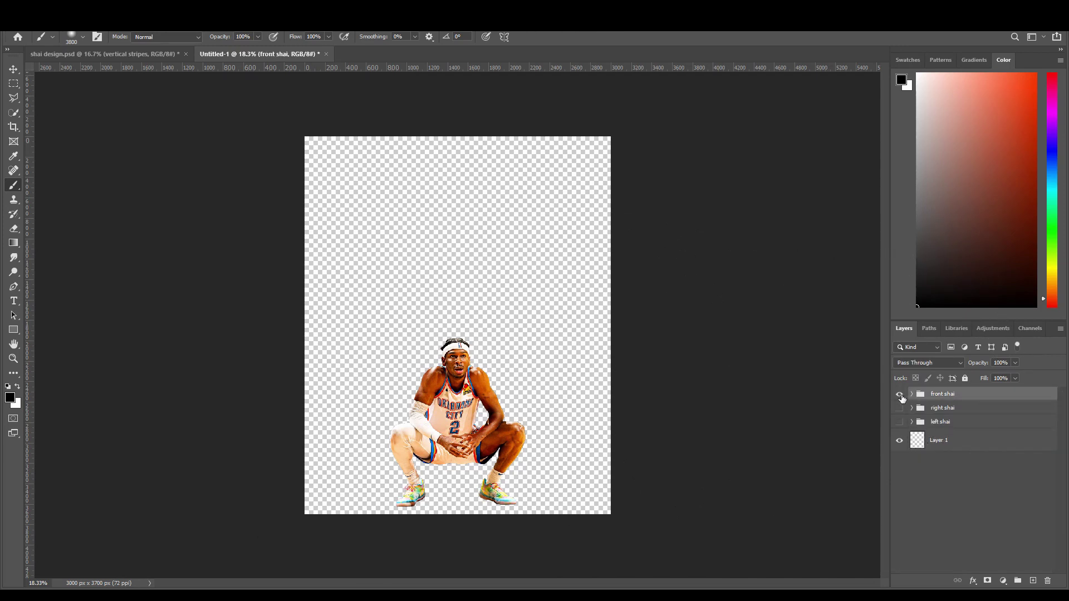
click(899, 395)
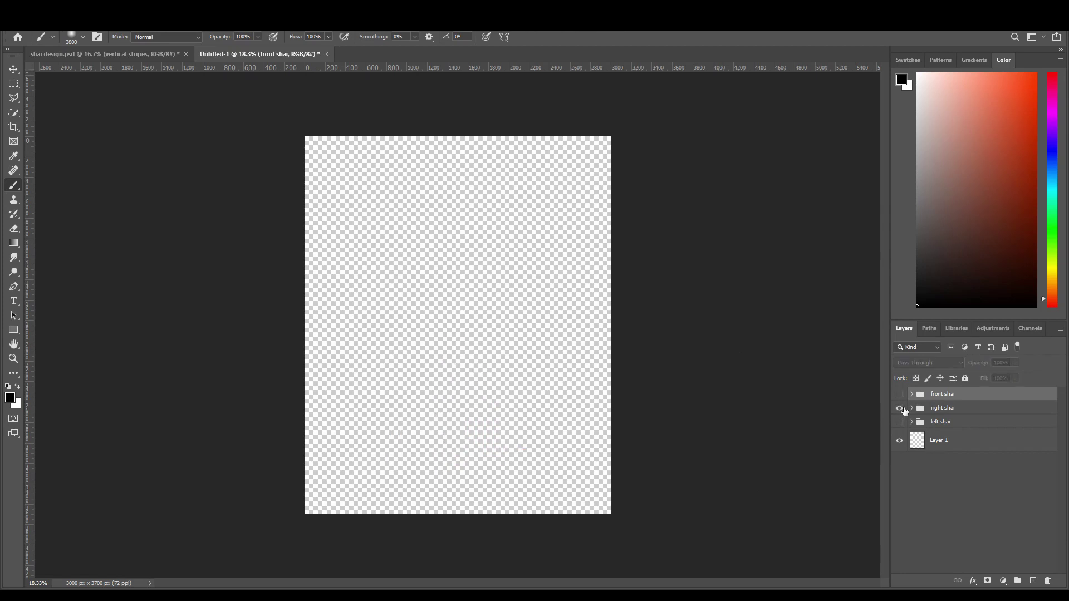
click(899, 408)
click(912, 409)
scroll(935, 469, down, 3)
scroll(935, 469, up, 1)
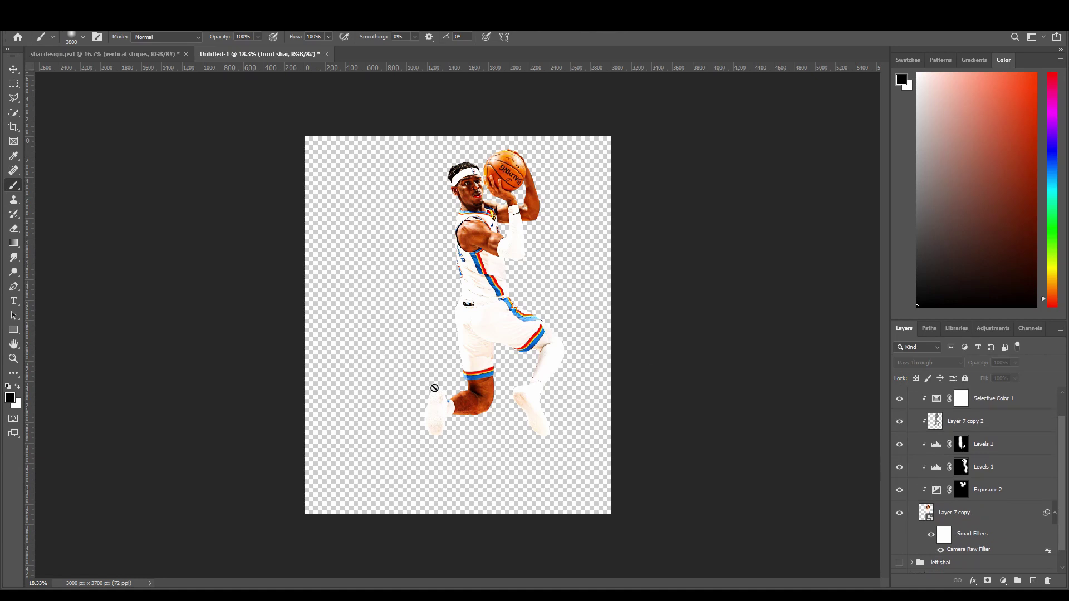
Step: Select Levels 1 and Levels 2 in turn and compare the jumping player with these adjustments hidden and shown
click(996, 468)
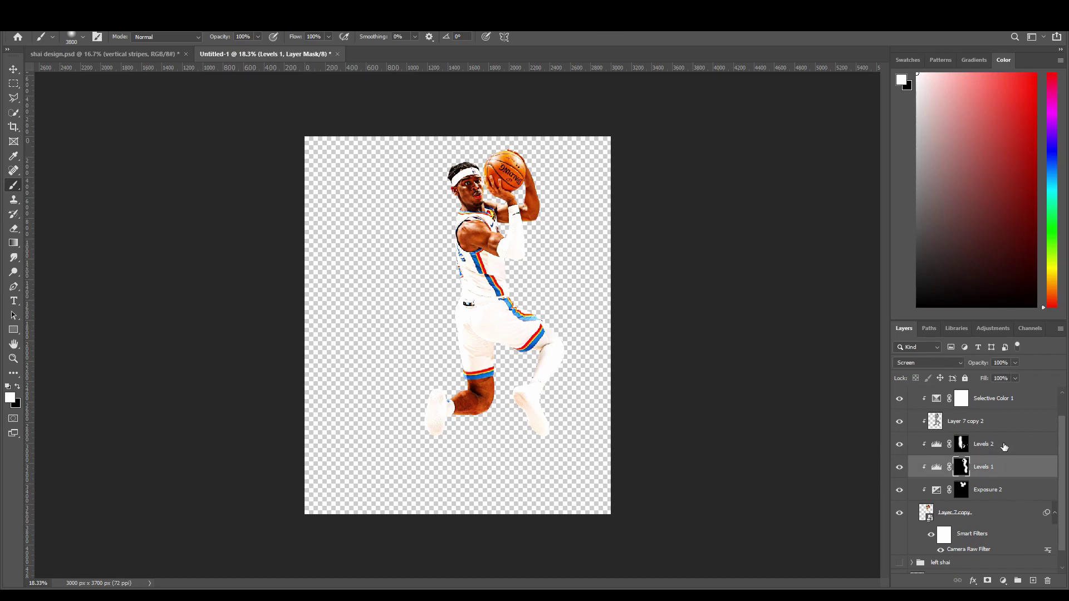
click(1003, 447)
click(899, 444)
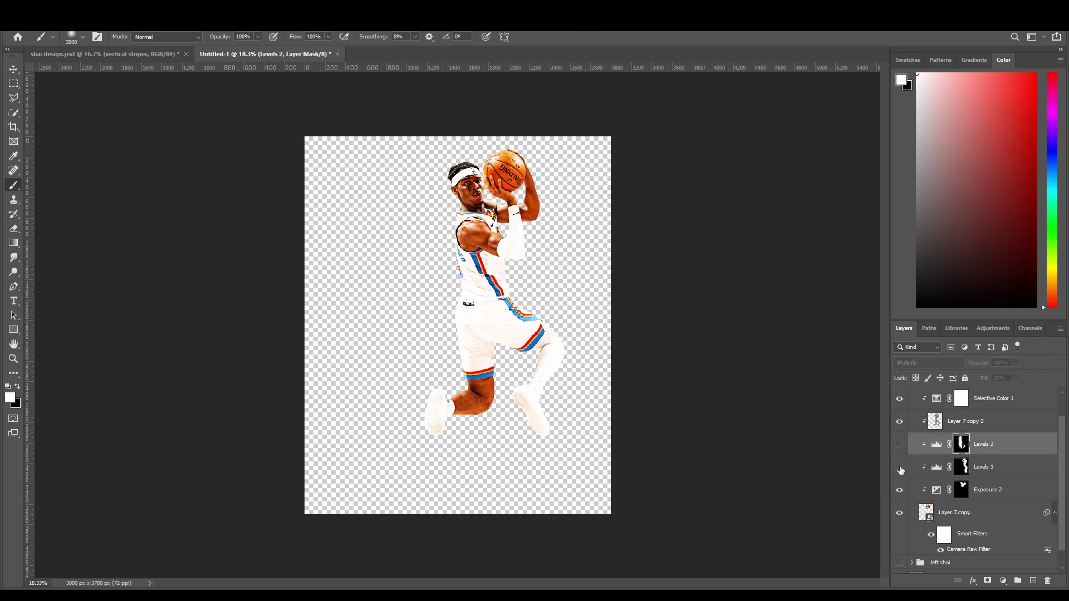
click(900, 468)
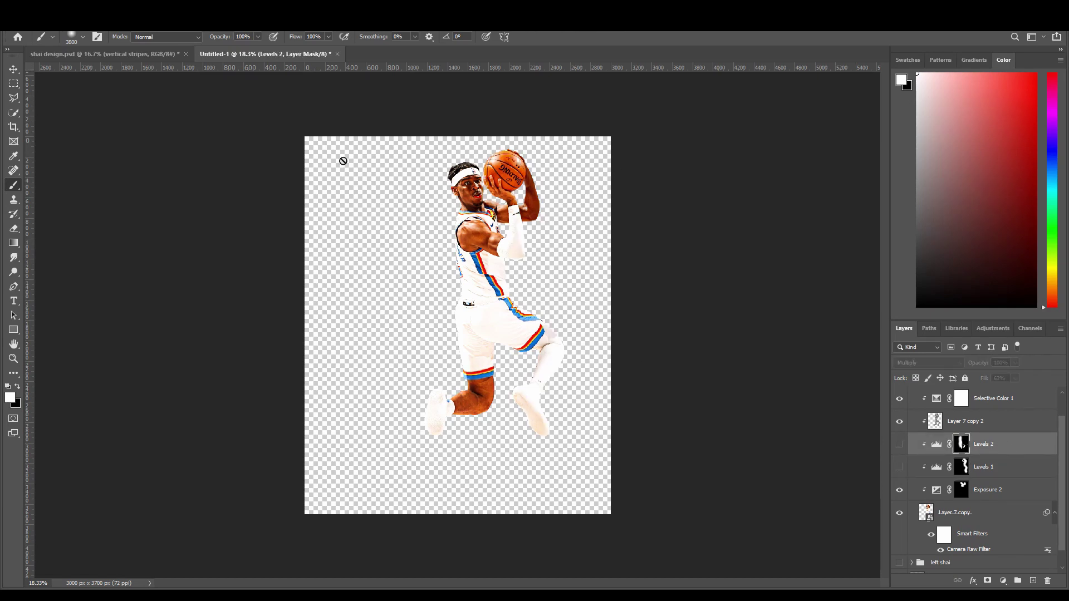
click(900, 468)
click(899, 467)
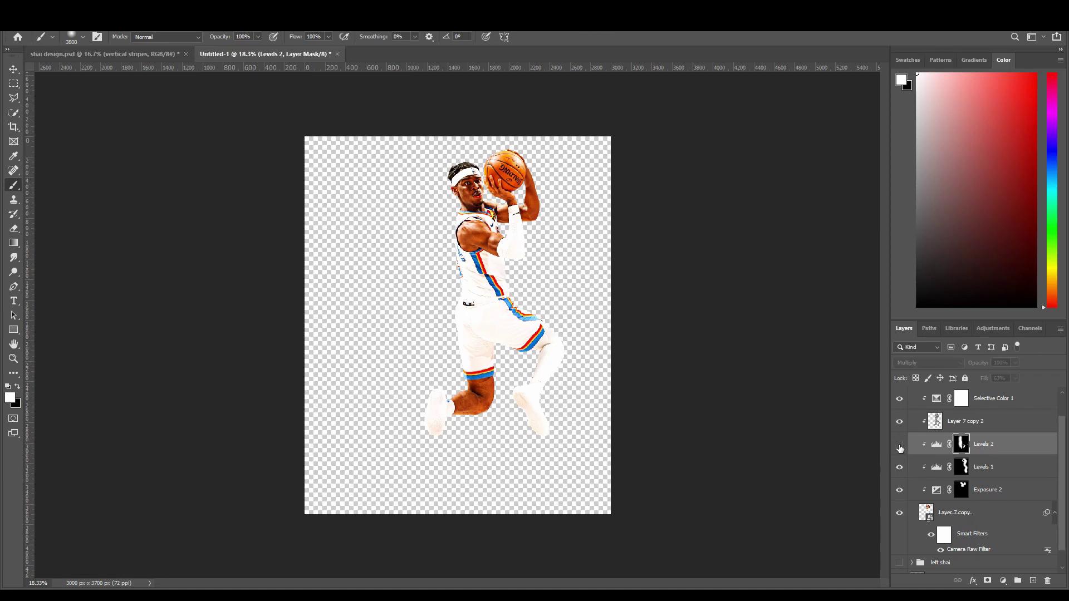
click(899, 445)
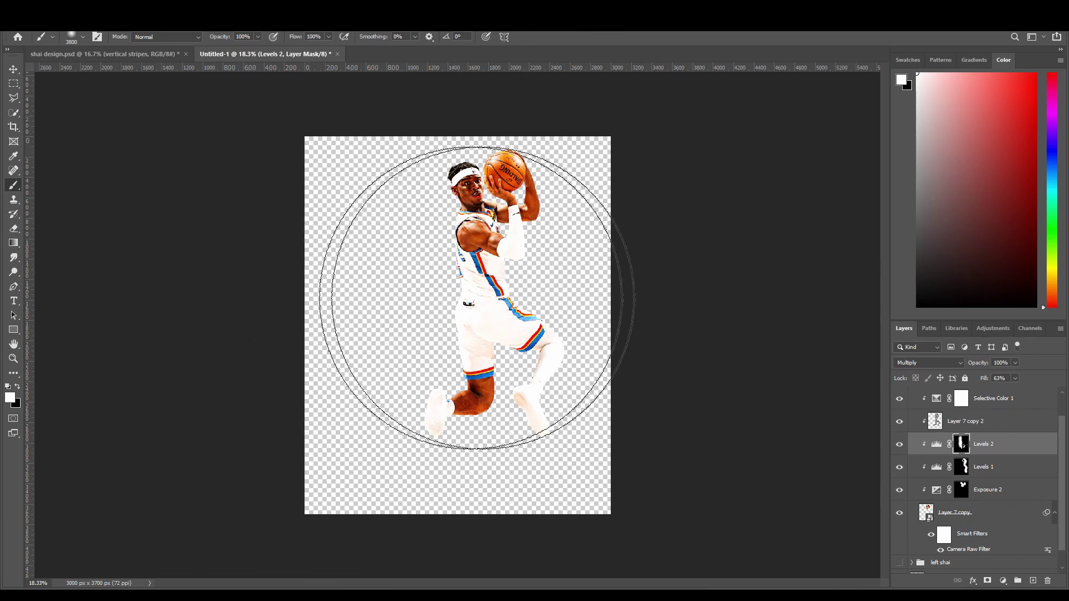
Step: Select Layer 7 copy 2, and compare the right player with the front shai group shown and hidden
click(1018, 419)
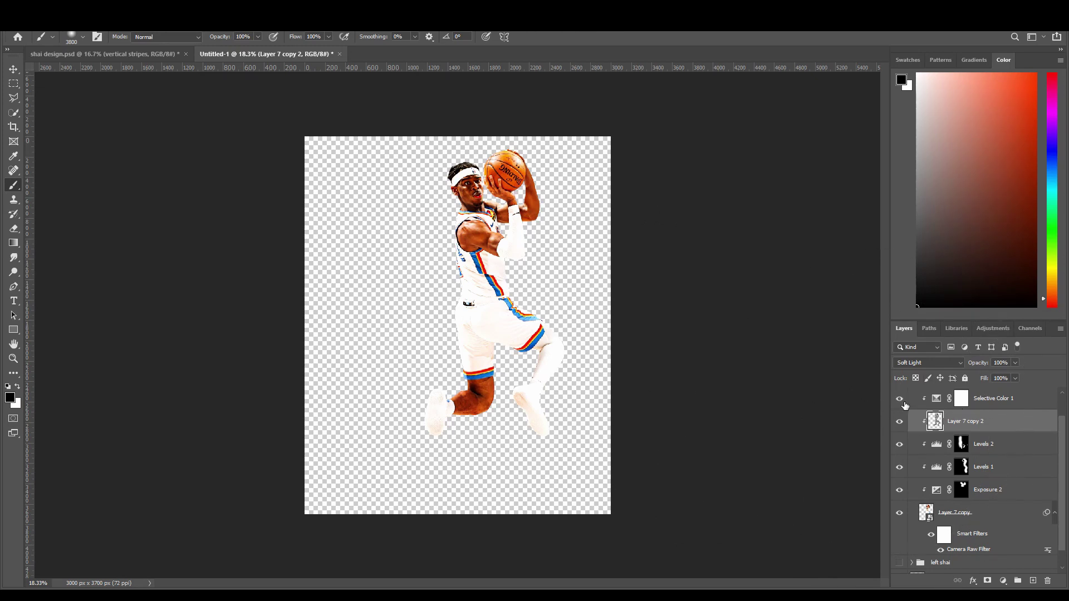
scroll(941, 446, up, 1)
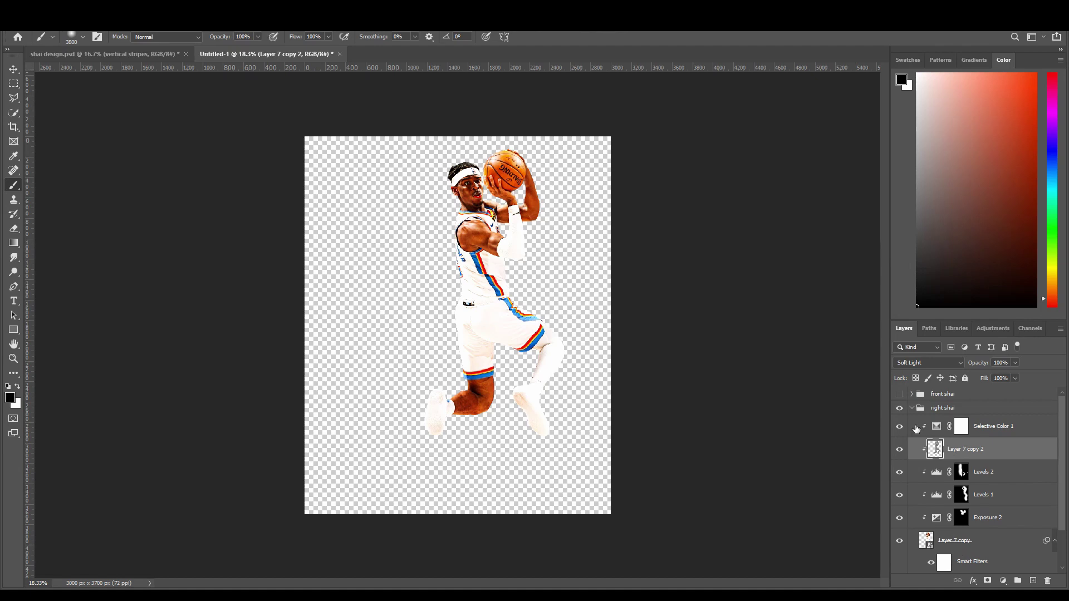
click(899, 394)
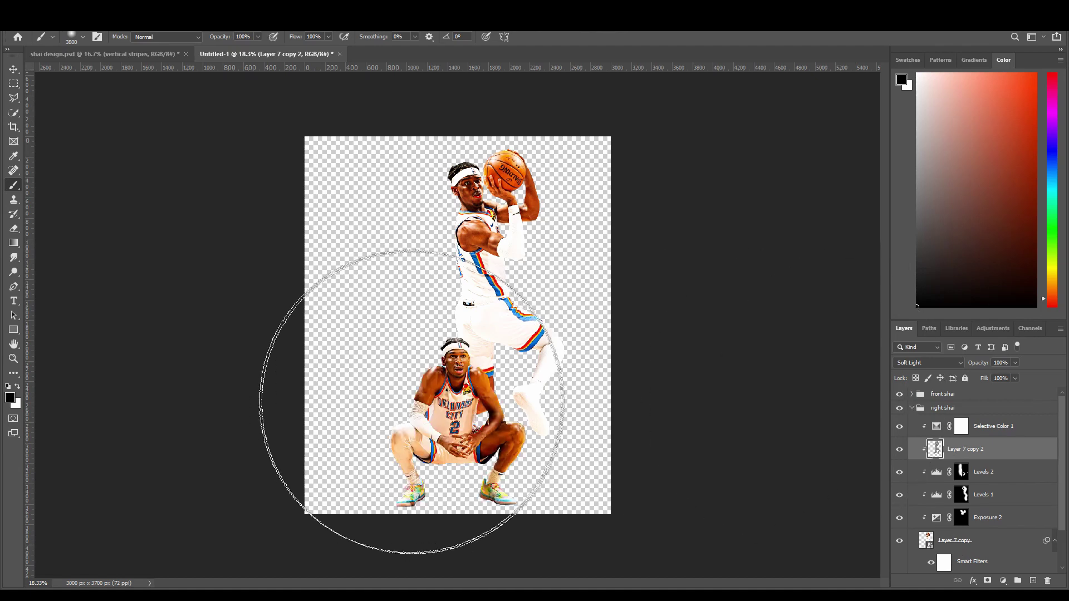
click(898, 394)
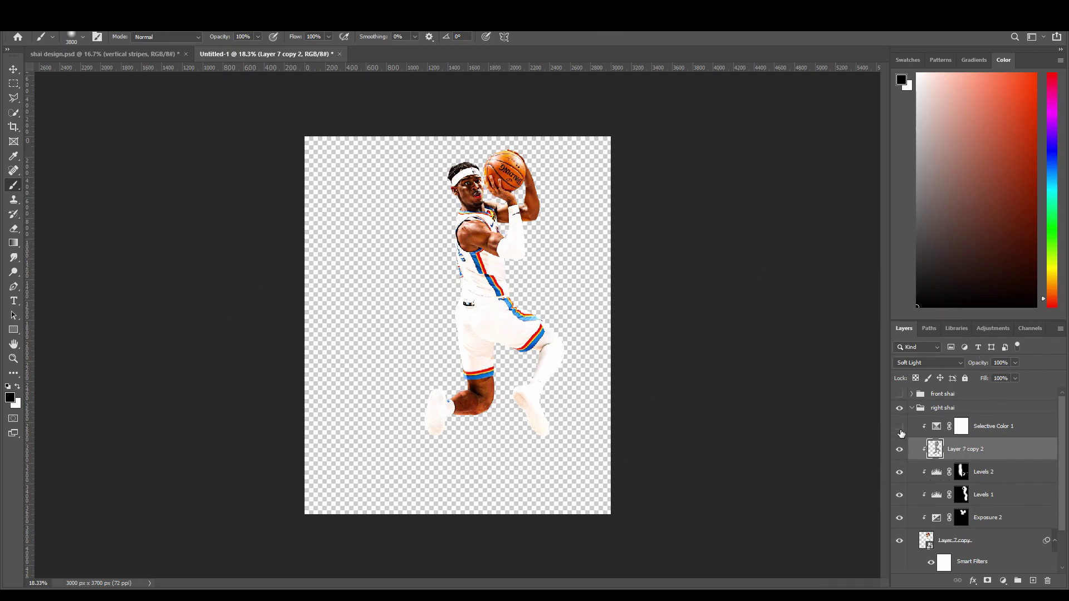
Step: Open the Camera Raw Filter on Layer 7 copy, expand its Basic settings, and compare the player before and after the edits
scroll(952, 508, down, 2)
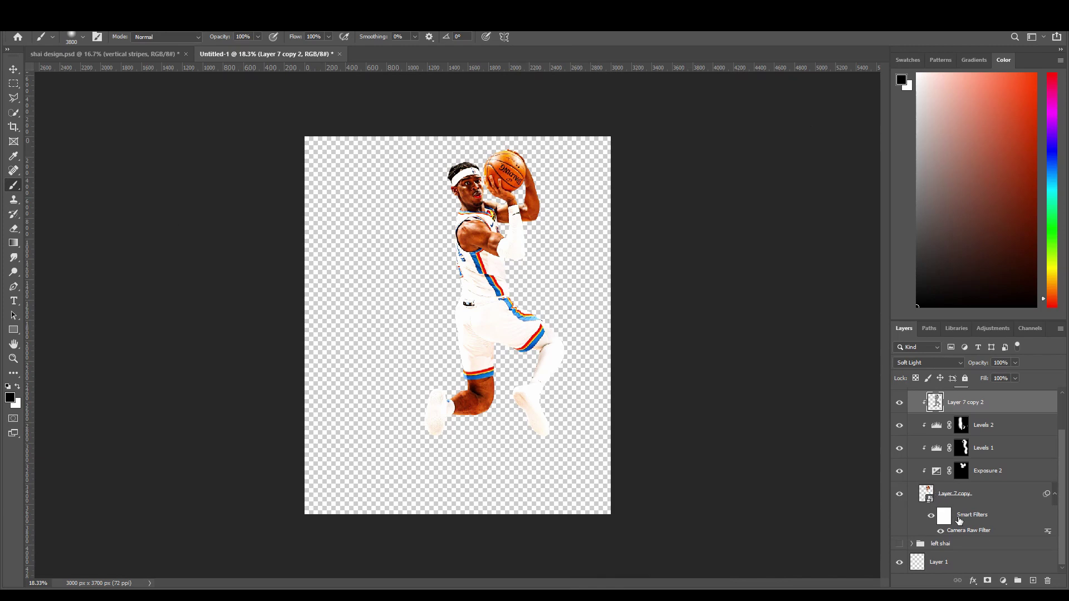
click(971, 531)
click(972, 531)
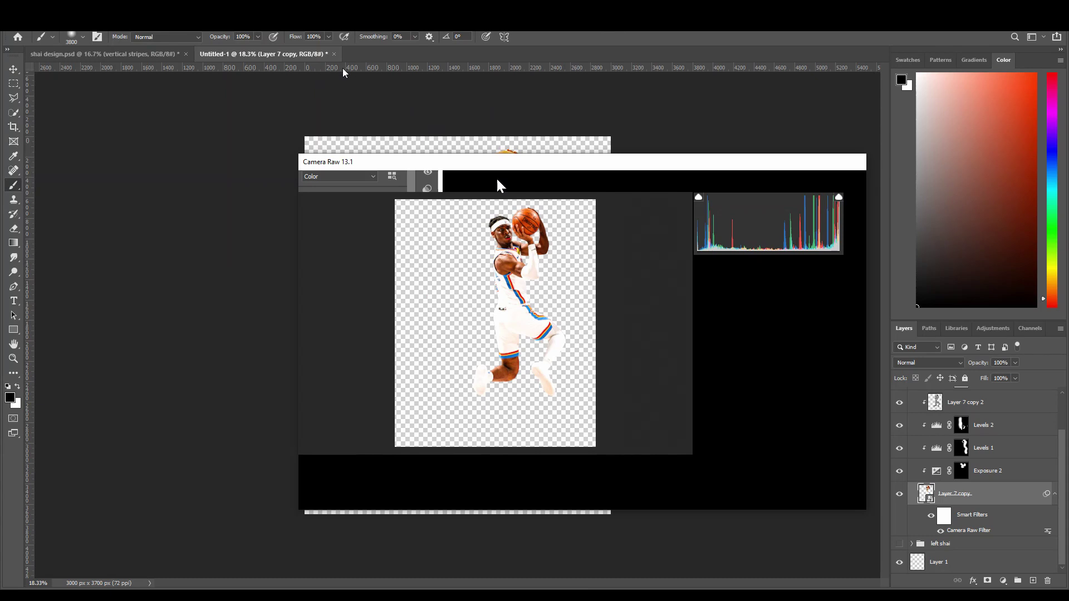
drag(546, 165, 439, 99)
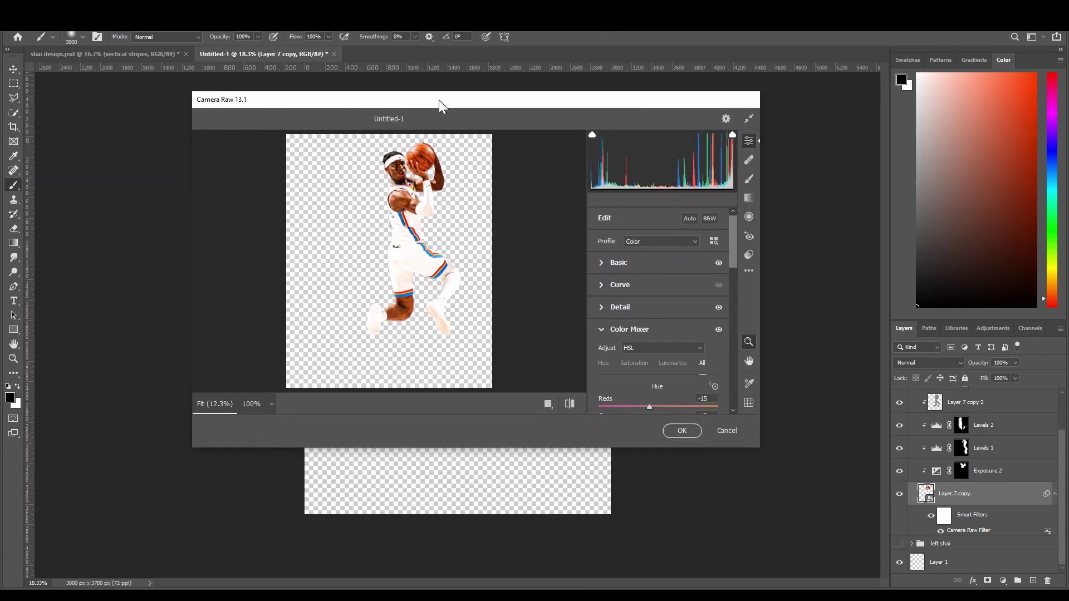
click(601, 262)
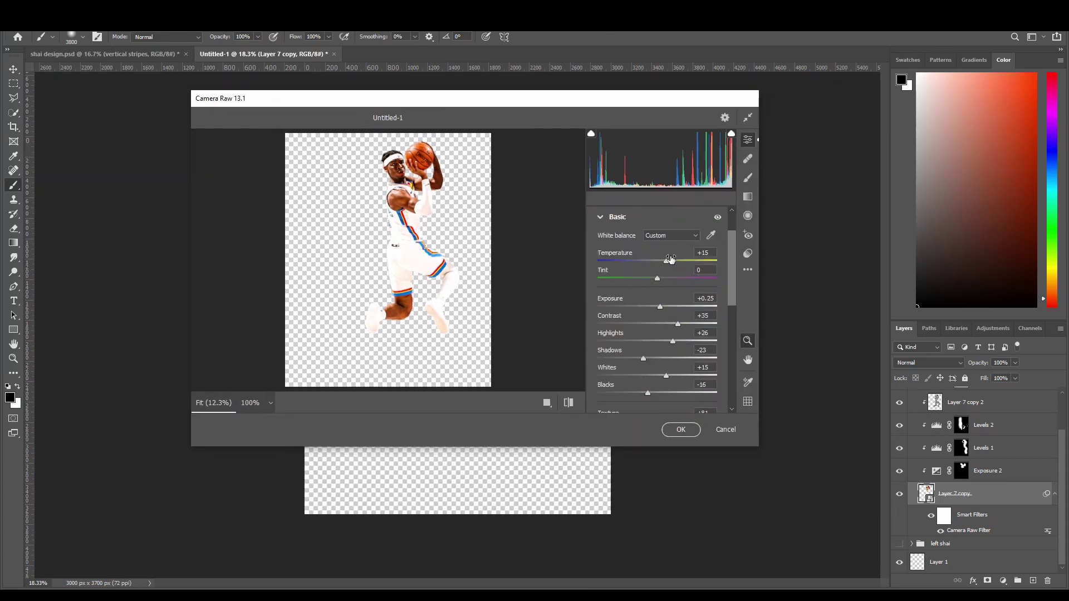
click(568, 403)
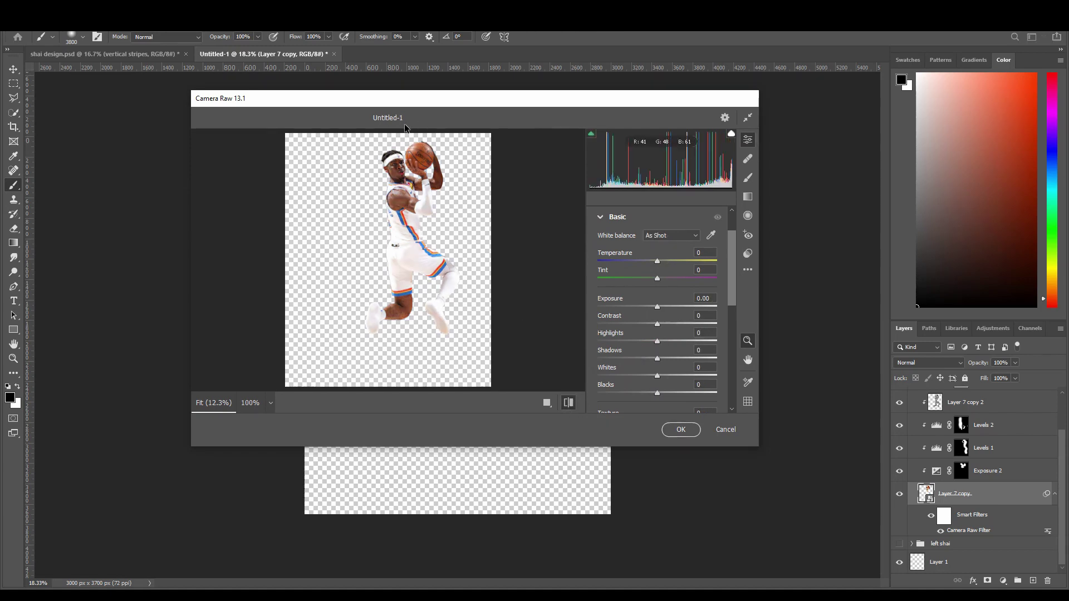
click(569, 403)
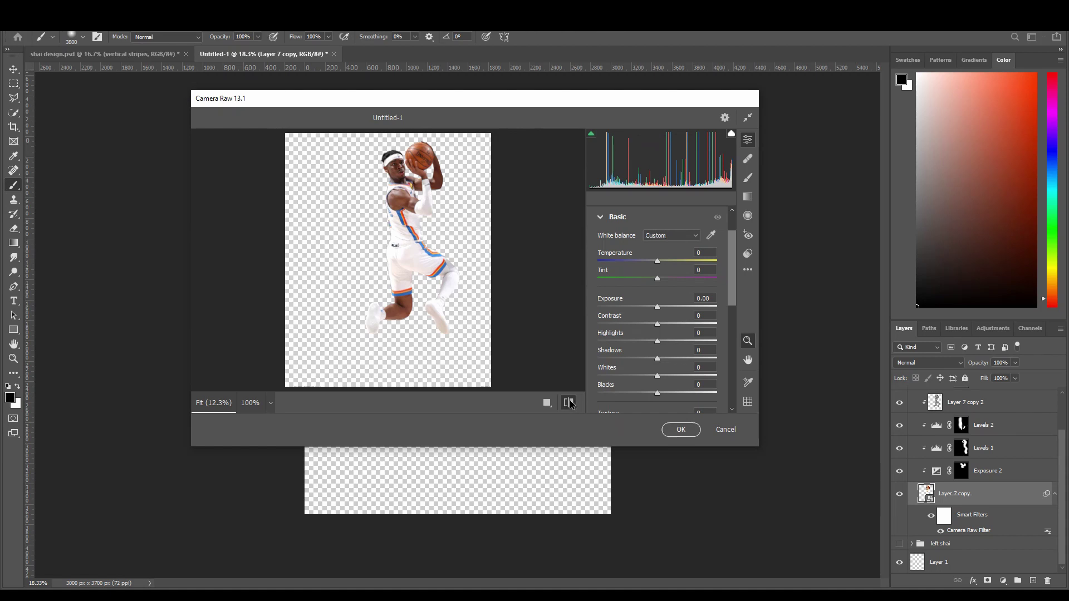
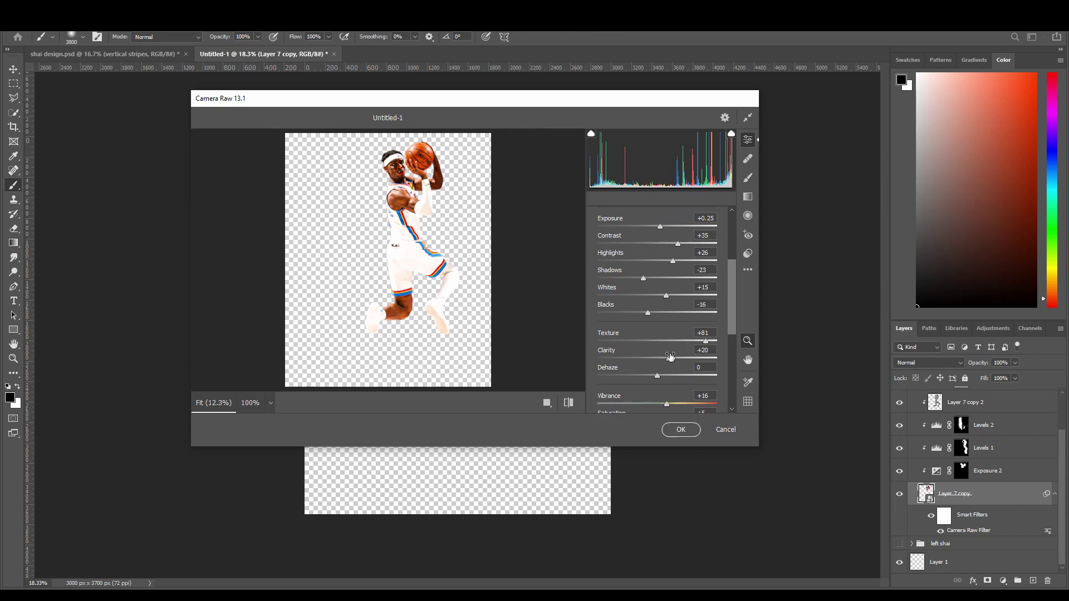
Step: Review the rest of the Basic settings and the Detail sharpening used in the jumping player's Camera Raw Filter
scroll(670, 338, down, 3)
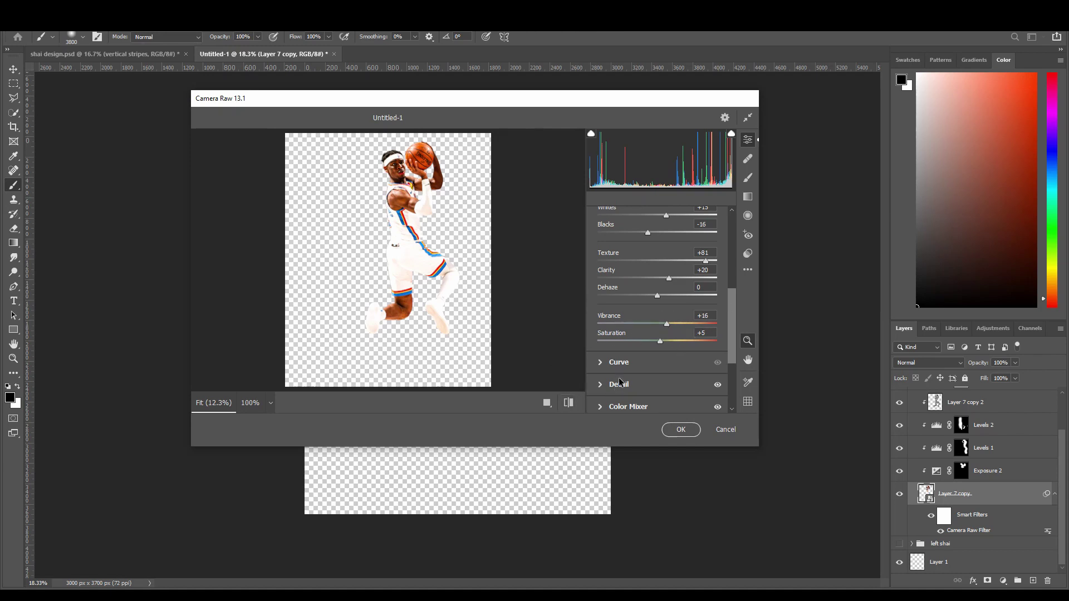
scroll(620, 381, down, 2)
click(600, 332)
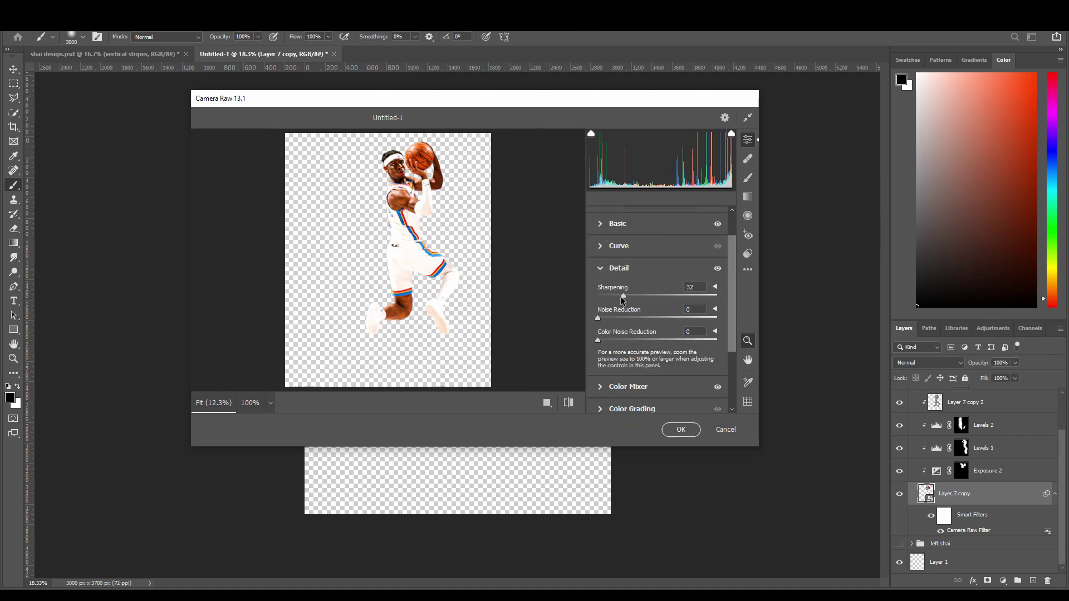
mouse_move(622, 298)
mouse_down()
mouse_move(579, 305)
mouse_move(632, 301)
mouse_move(625, 307)
mouse_up()
Step: Review the Color Mixer hue and saturation settings for reds and oranges, and close Camera Raw without applying changes
click(601, 387)
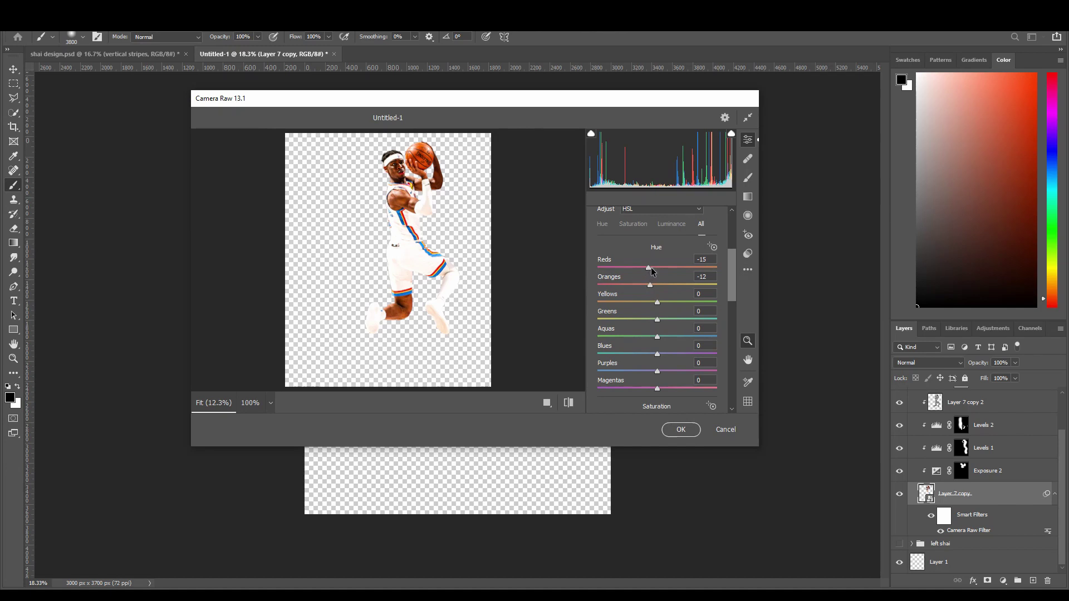
drag(648, 267, 649, 296)
mouse_move(650, 285)
mouse_down()
mouse_move(723, 287)
mouse_move(649, 290)
mouse_up()
scroll(659, 314, down, 4)
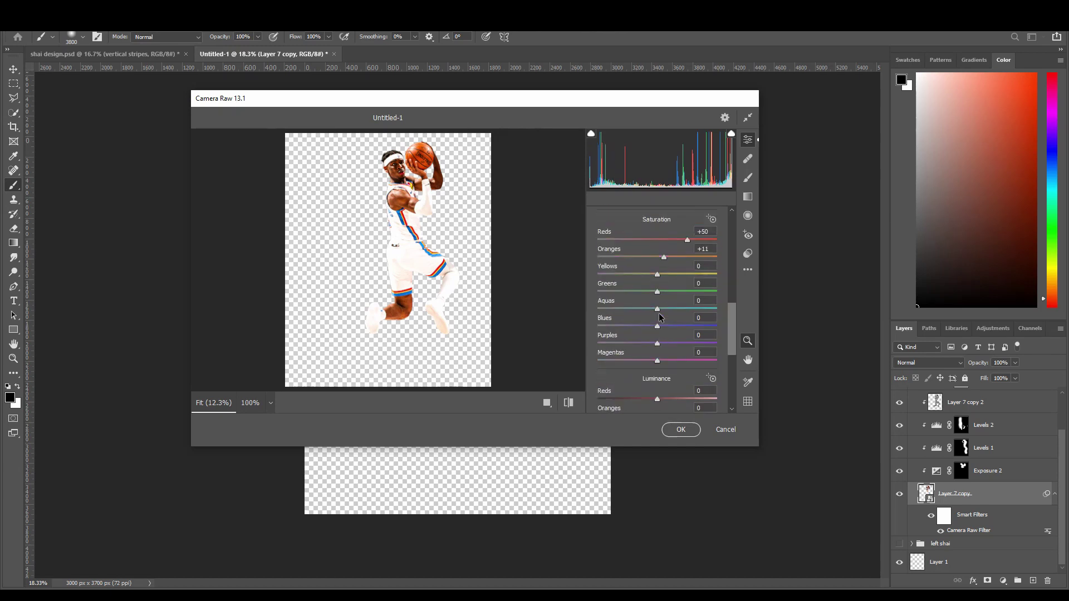
scroll(659, 316, up, 1)
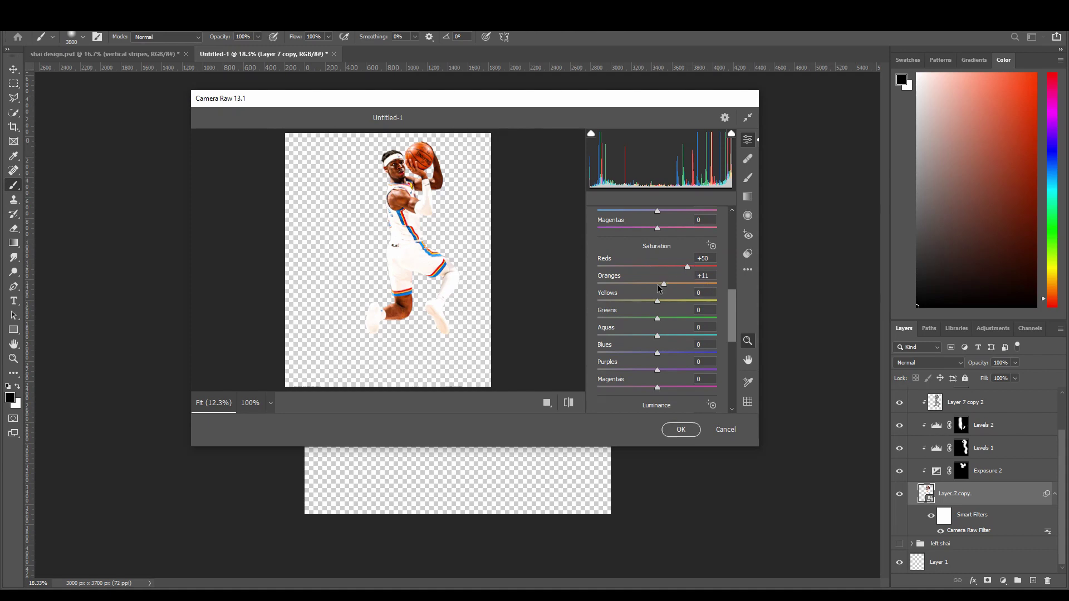
click(726, 430)
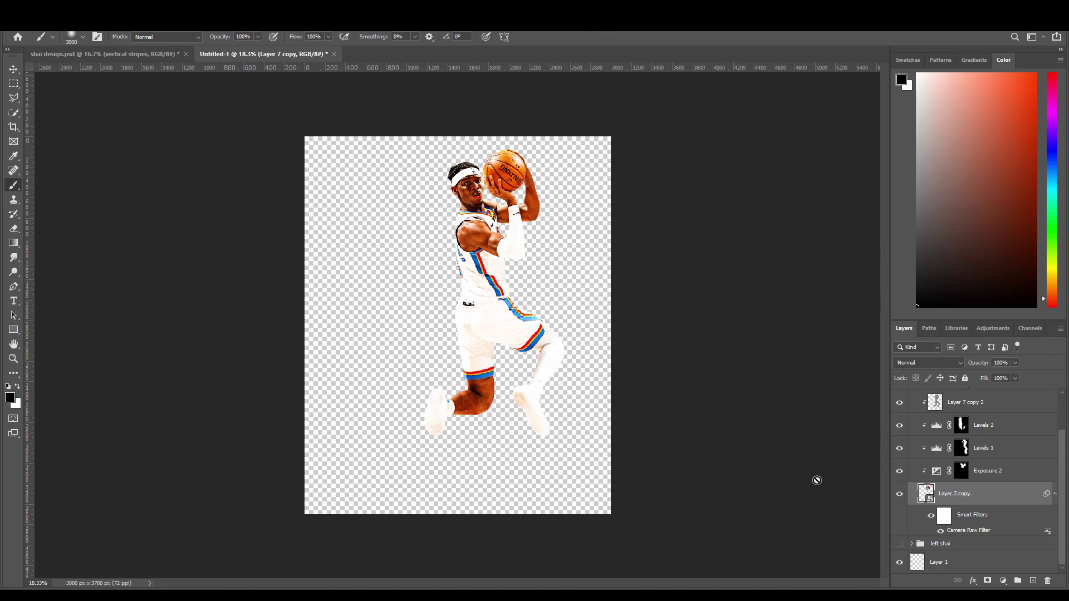
Step: Collapse and hide the right shai group, and show and expand the left shai group
scroll(939, 466, up, 3)
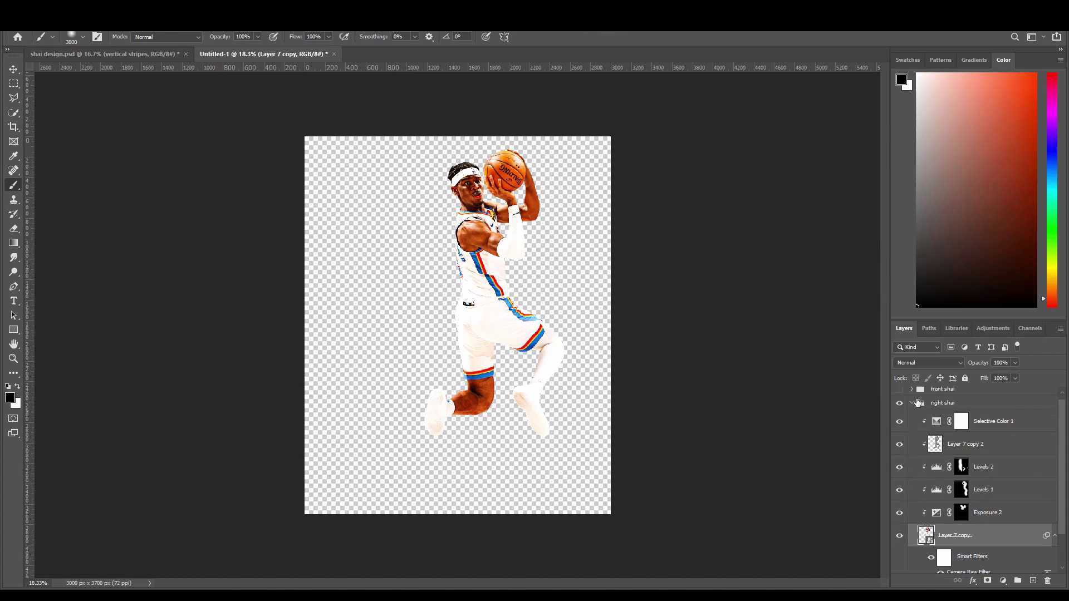
click(905, 408)
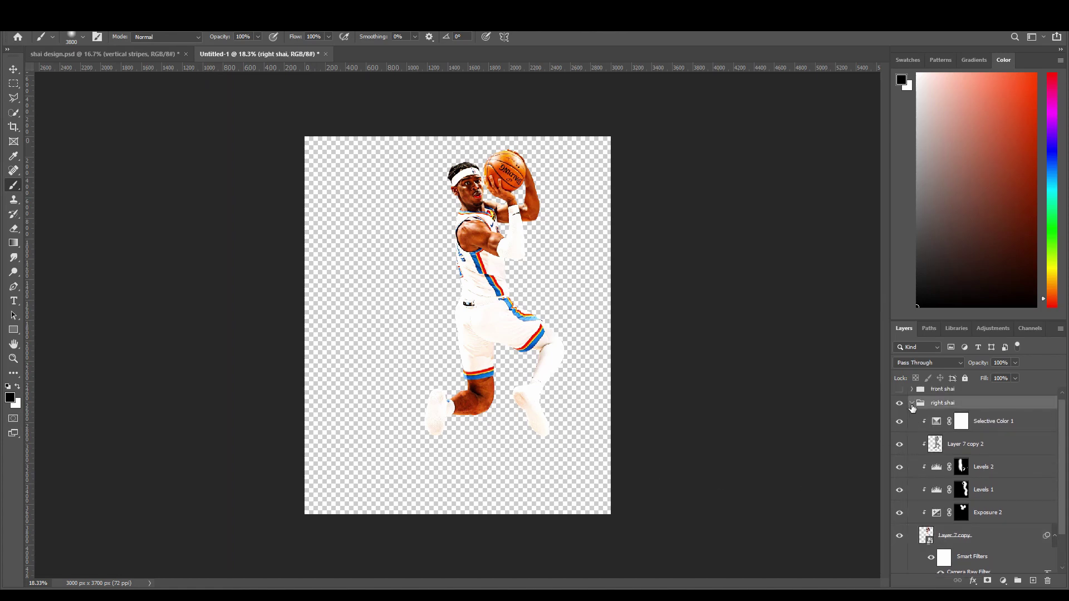
click(911, 405)
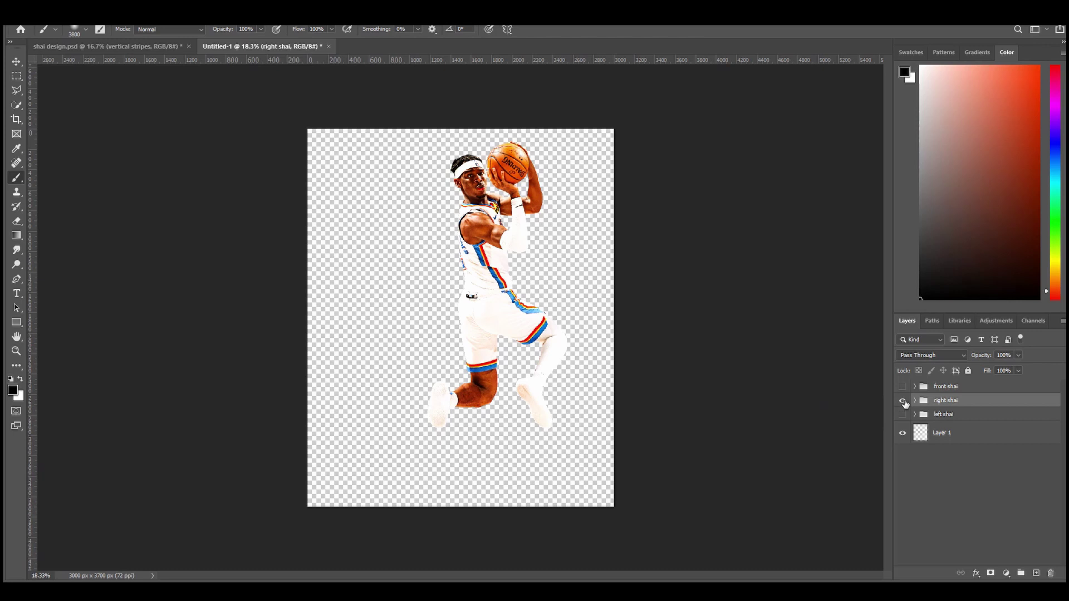
click(902, 401)
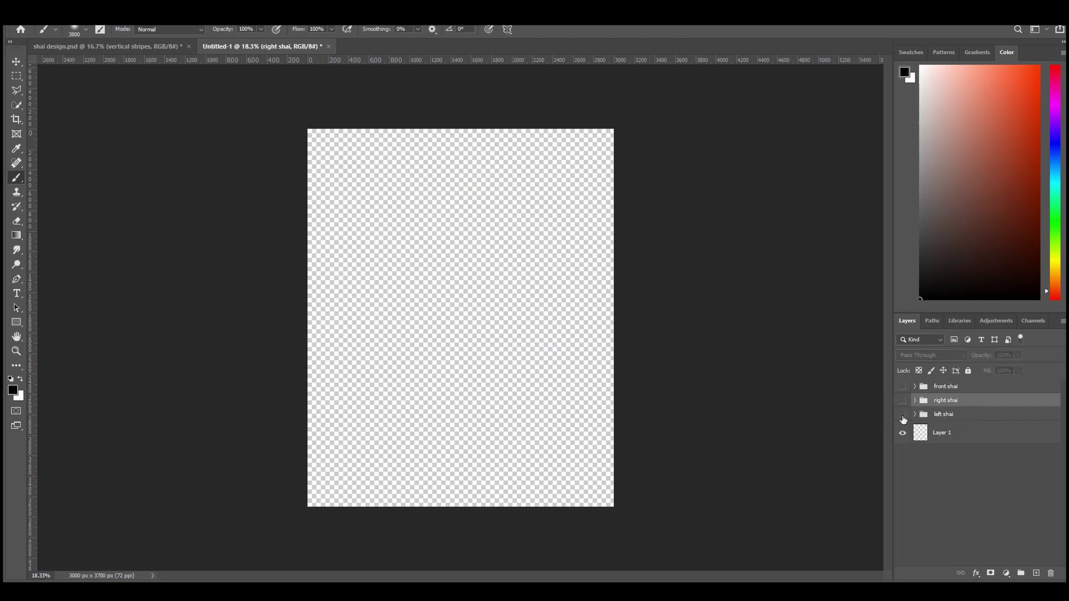
click(902, 414)
click(914, 415)
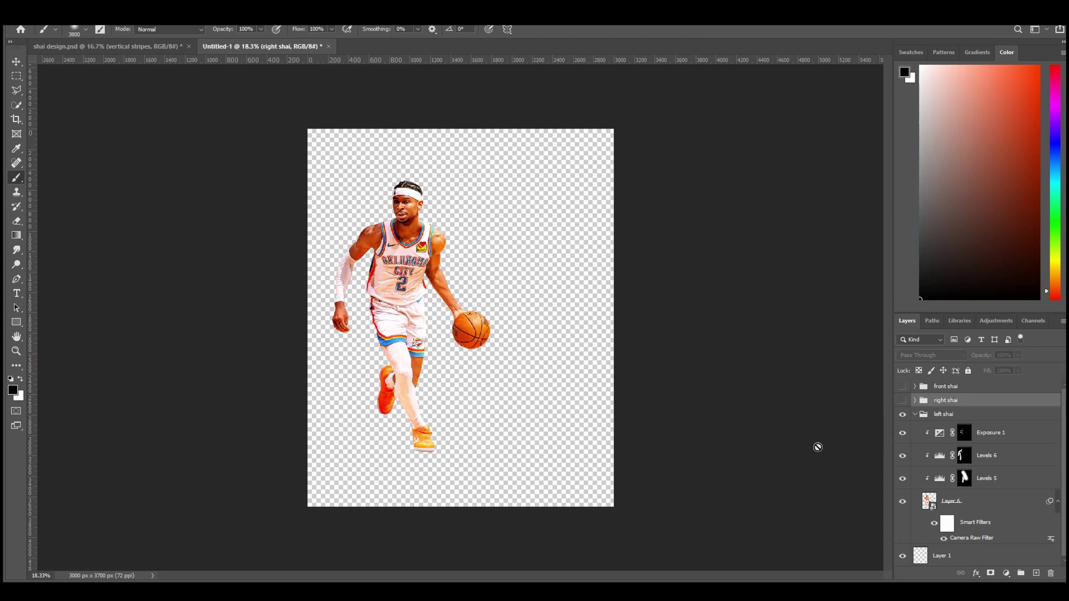
Step: Compare the dribbling player with Exposure 1 and Levels 6 hidden and shown, and select Levels 6
click(903, 434)
click(906, 456)
click(903, 456)
click(903, 455)
click(903, 456)
click(1004, 463)
key(x)
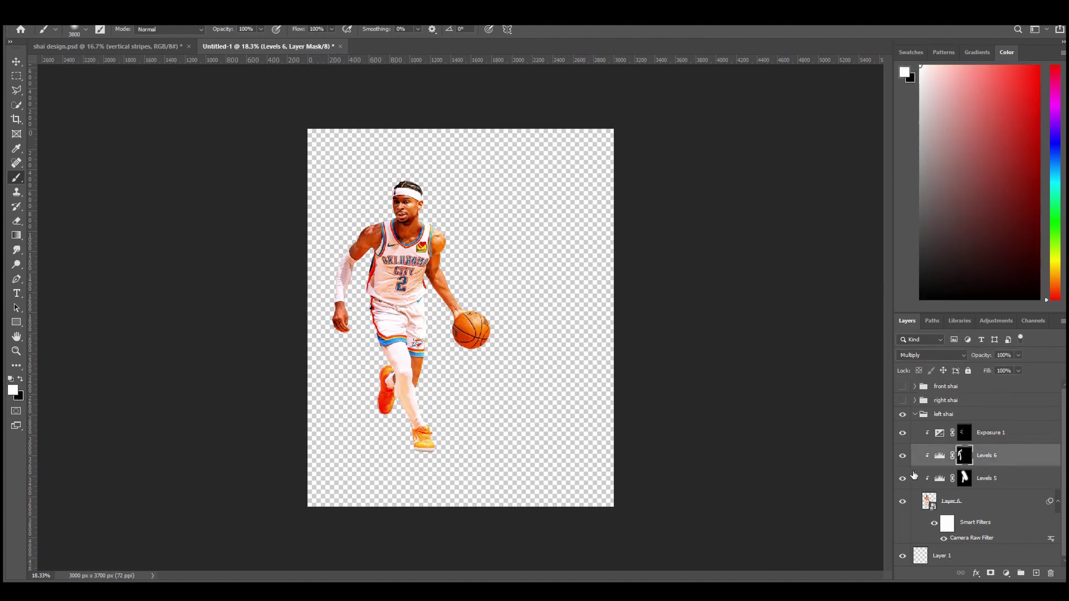
Step: Compare the dribbling player with the Levels 5 adjustment hidden and shown
click(902, 480)
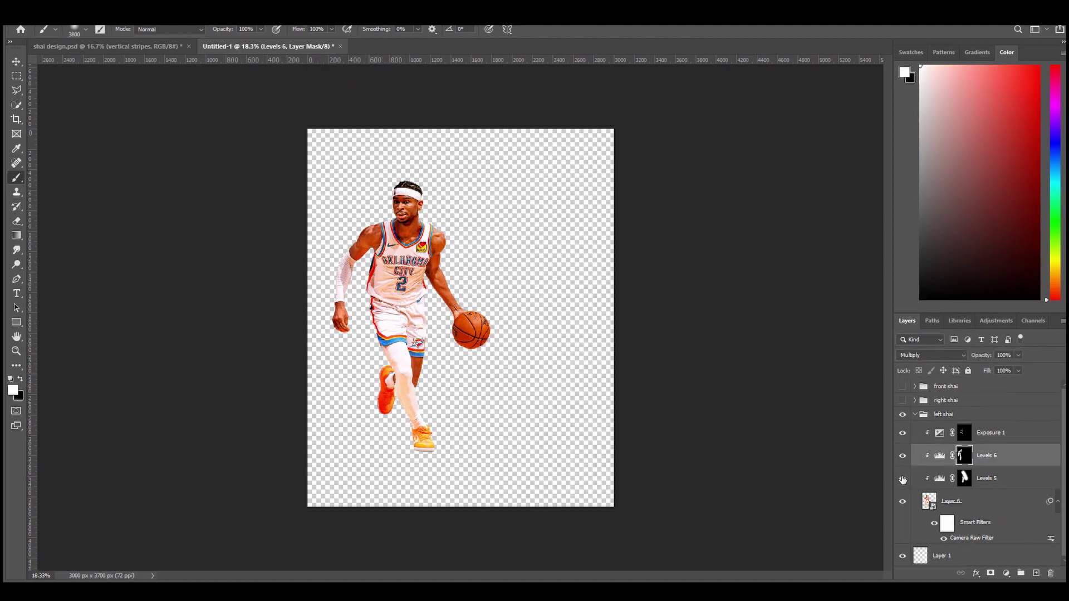
click(903, 480)
click(902, 480)
click(903, 480)
scroll(919, 486, down, 1)
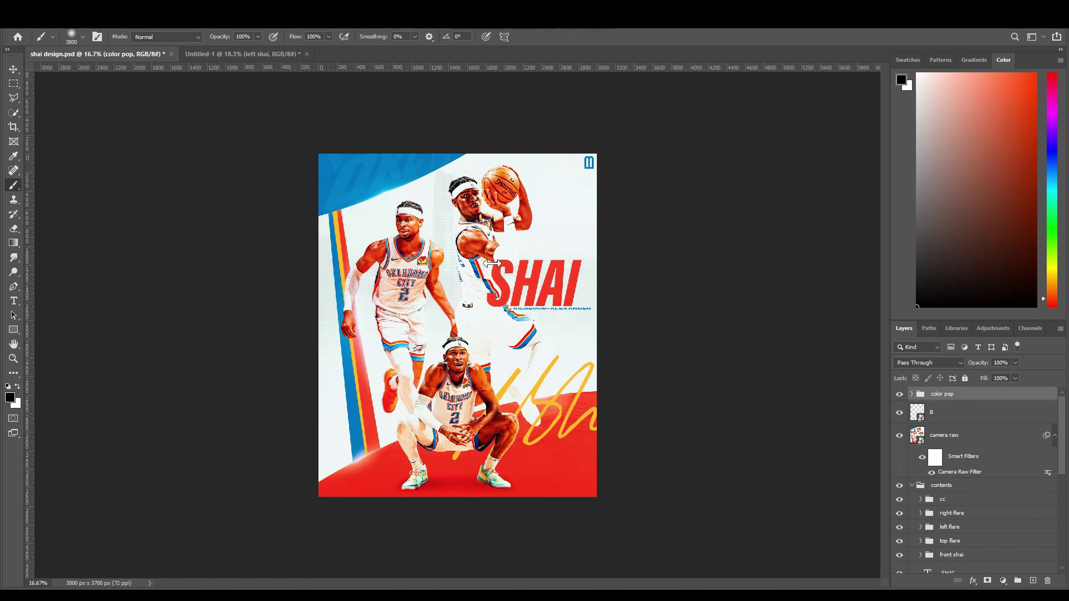
Step: In shai design.psd, select the shai sig layer and look up the Camera Raw Filter among the available filters
click(153, 27)
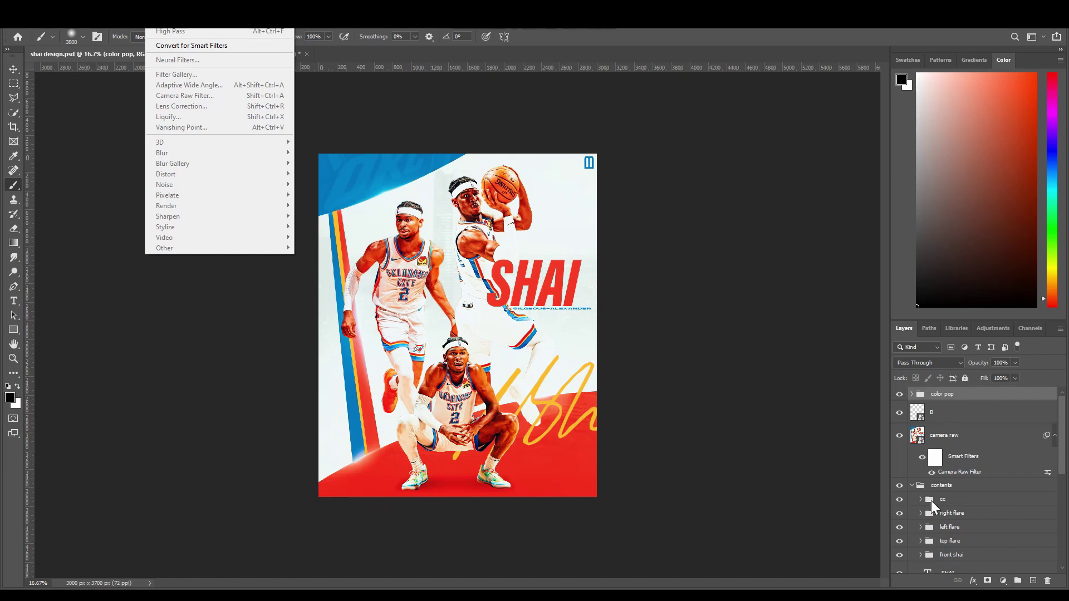
click(952, 508)
scroll(955, 518, down, 3)
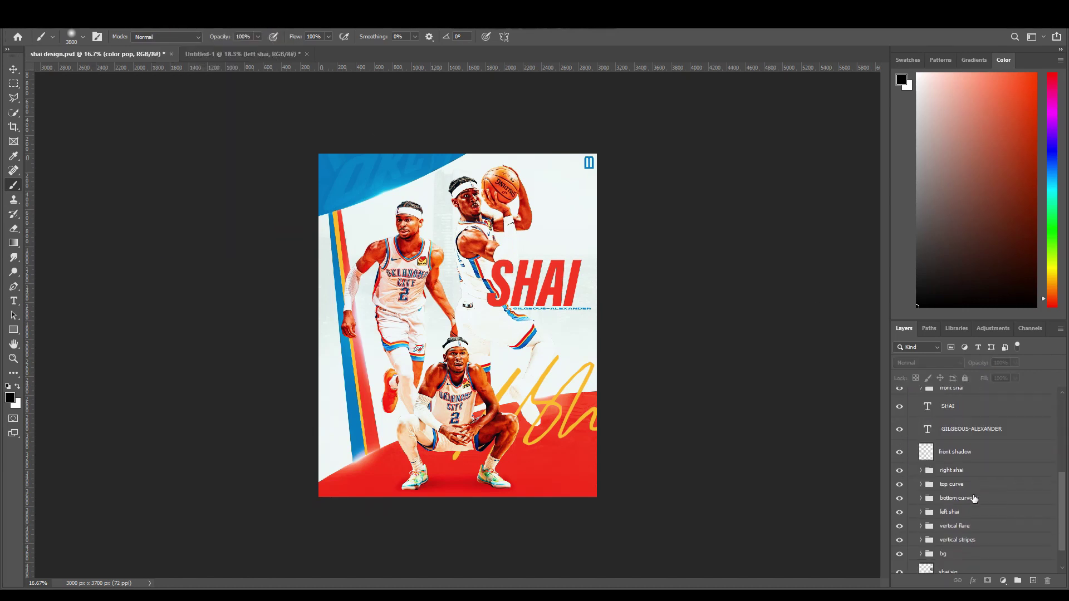
click(984, 535)
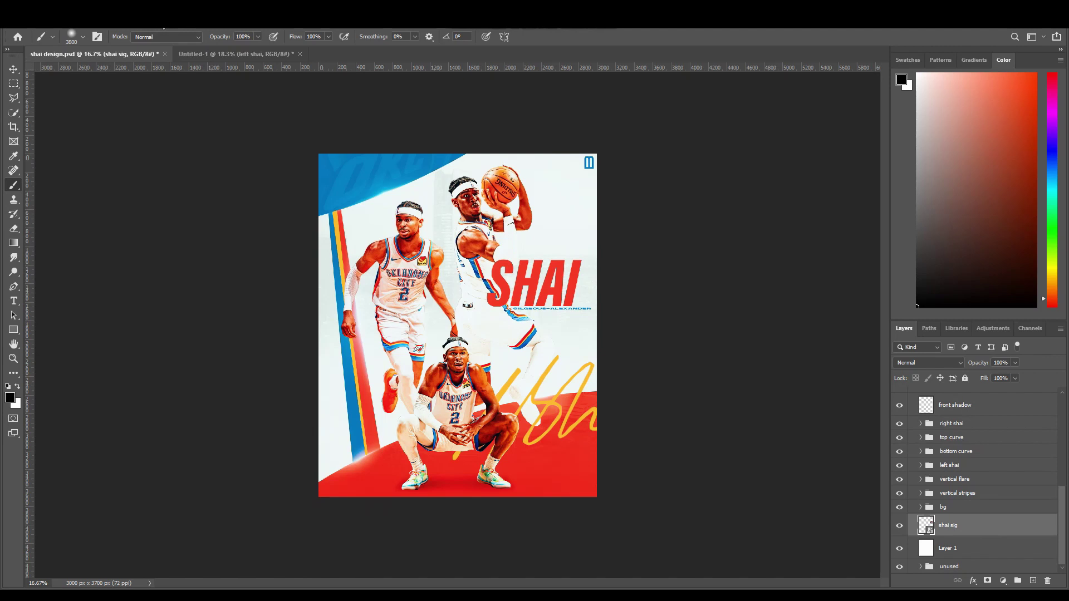
click(164, 20)
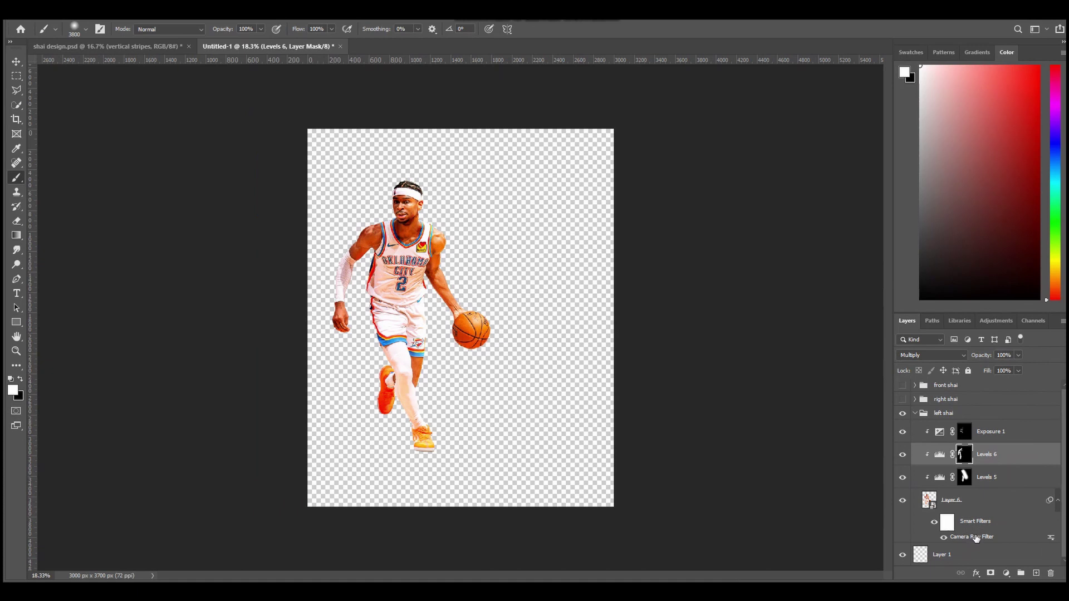
Step: In Untitled-1, open the Camera Raw Filter on Layer 6 and compare the dribbling player before and after its edits
click(976, 538)
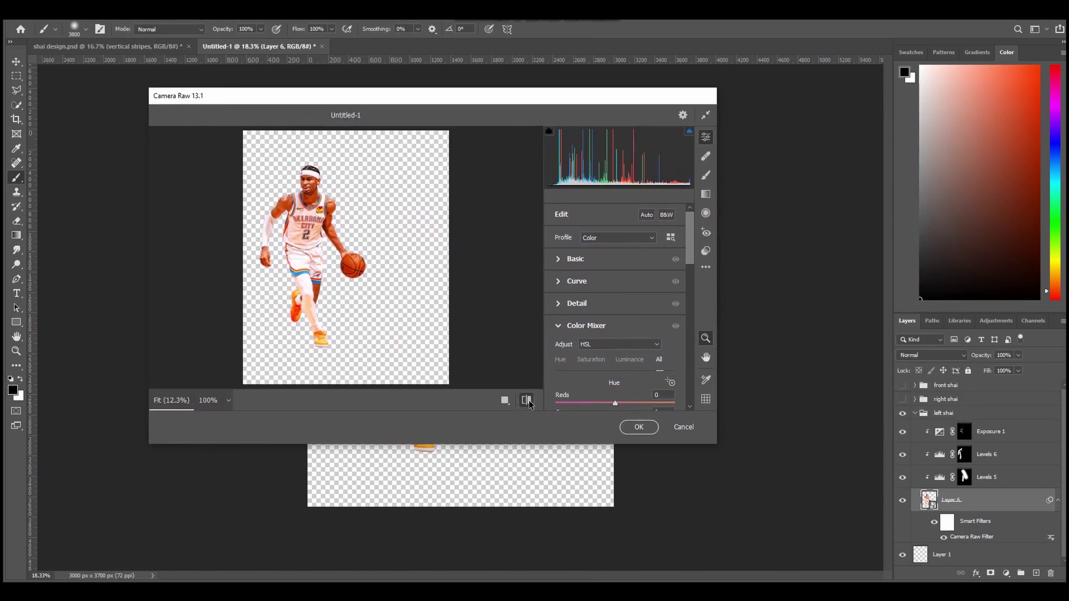
click(526, 400)
click(526, 400)
click(526, 400)
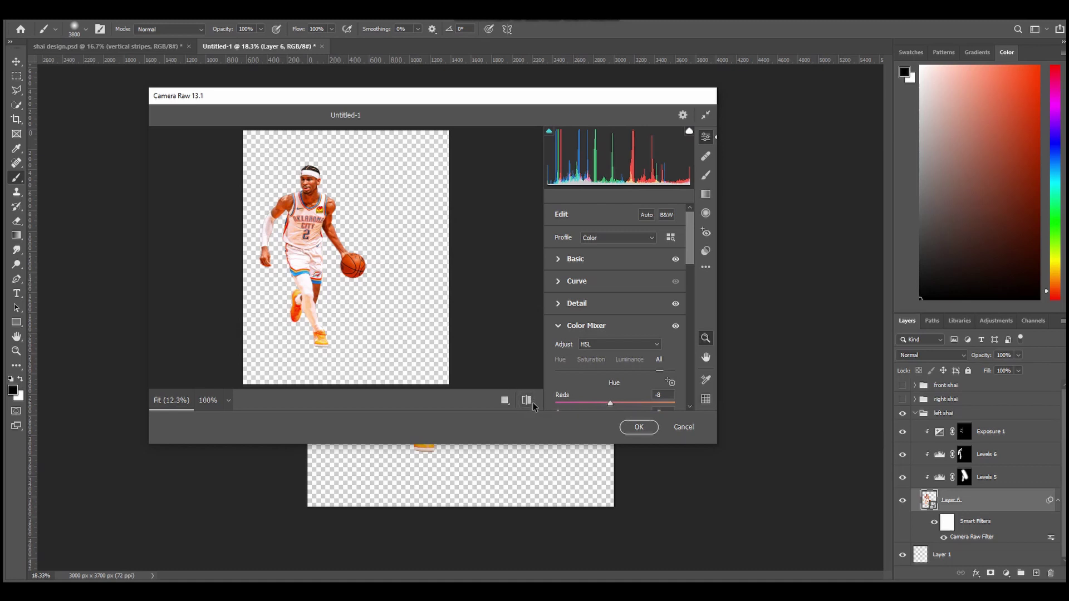
click(527, 401)
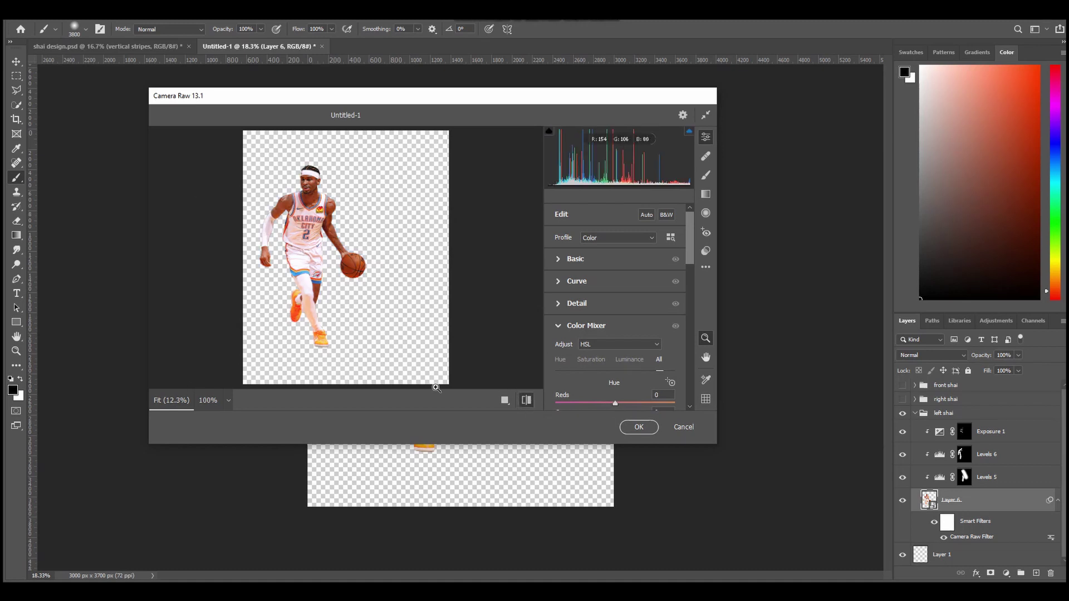
click(523, 400)
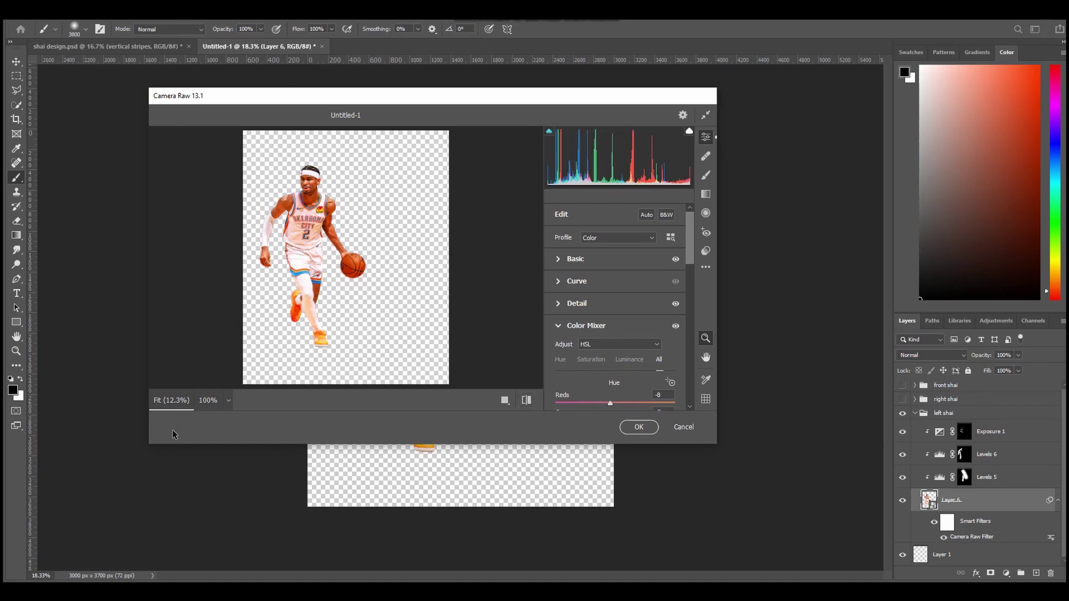
Step: Review the Basic adjustments of the dribbling player in the Camera Raw Filter, from white balance down to saturation
click(557, 260)
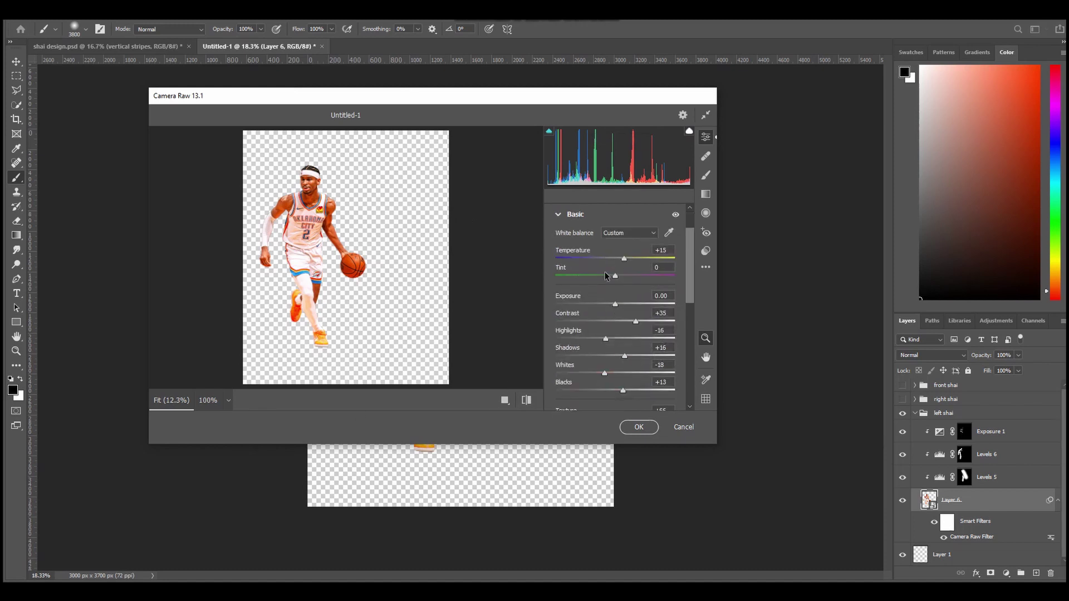
scroll(597, 294, down, 1)
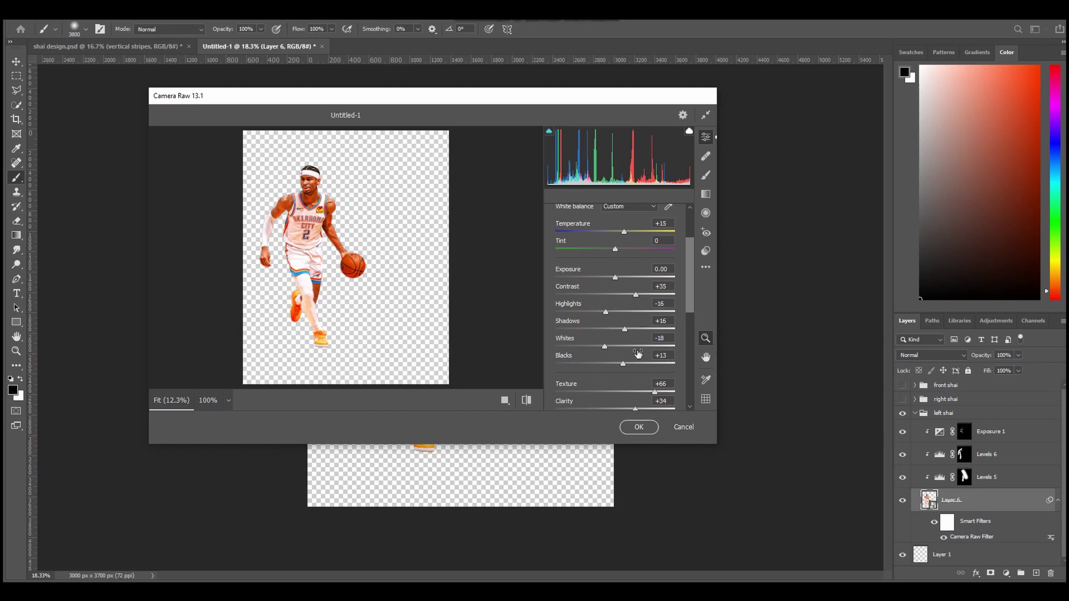
scroll(614, 344, down, 1)
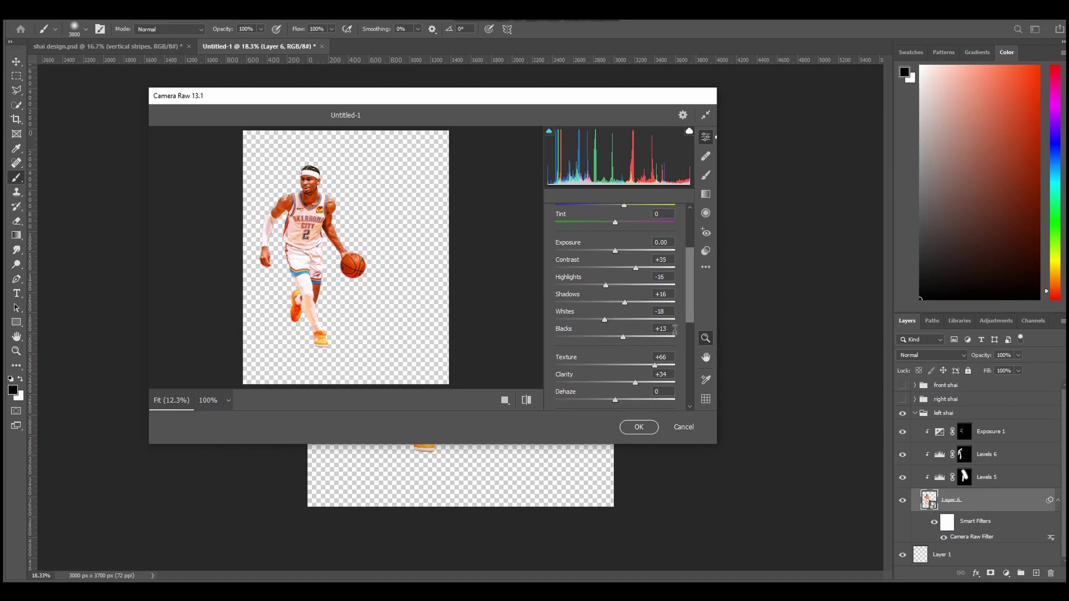
scroll(671, 324, down, 1)
scroll(601, 359, down, 3)
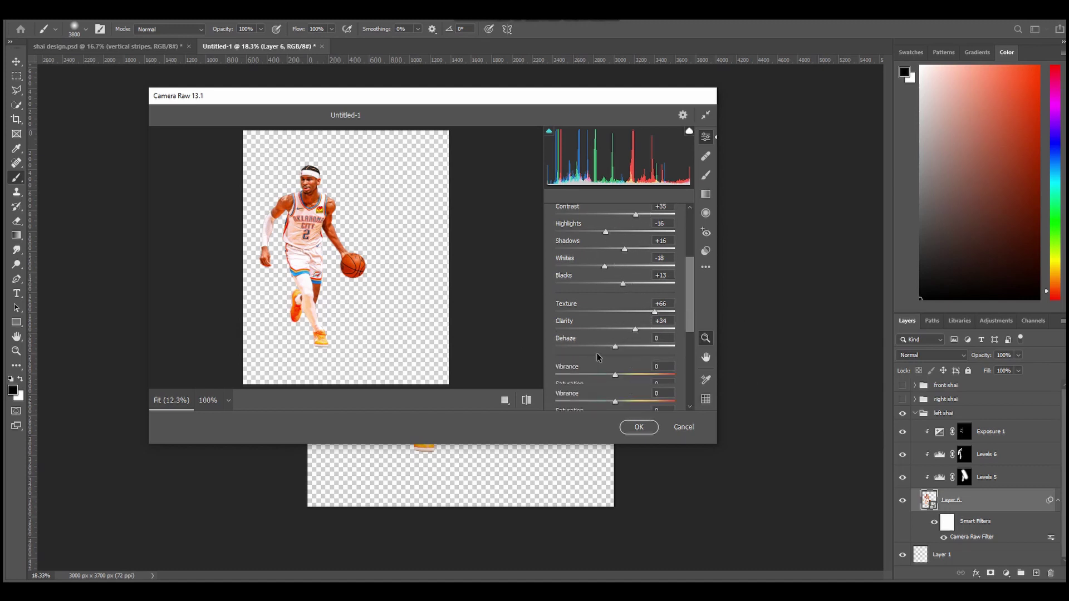
scroll(568, 377, down, 1)
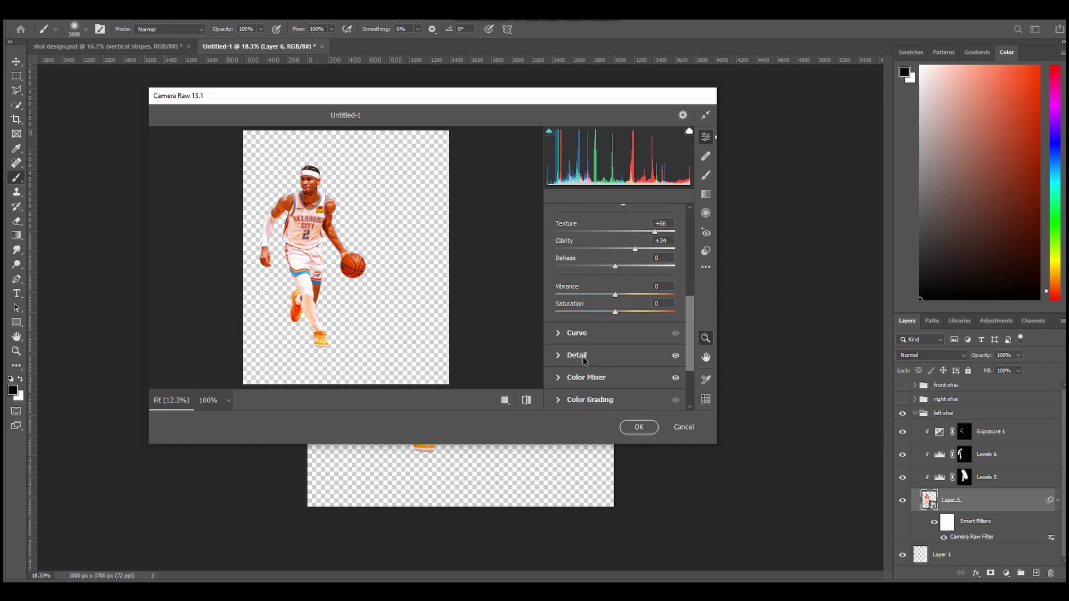
Step: Review the Detail and Color Mixer hue adjustments in the Camera Raw Filter, and close it without applying changes
click(584, 360)
scroll(585, 334, down, 3)
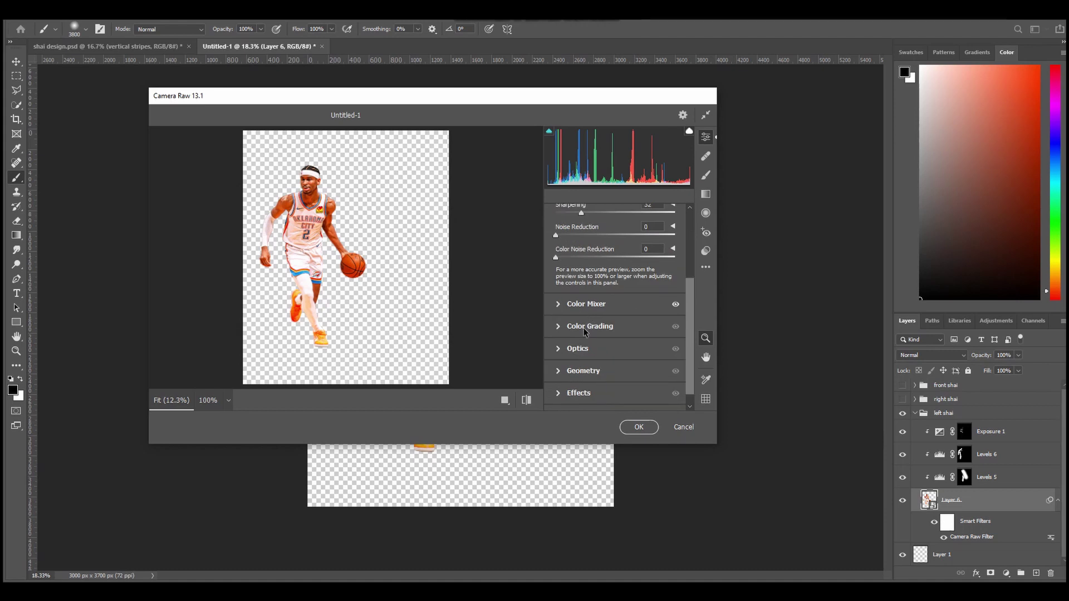
click(557, 307)
scroll(572, 312, down, 2)
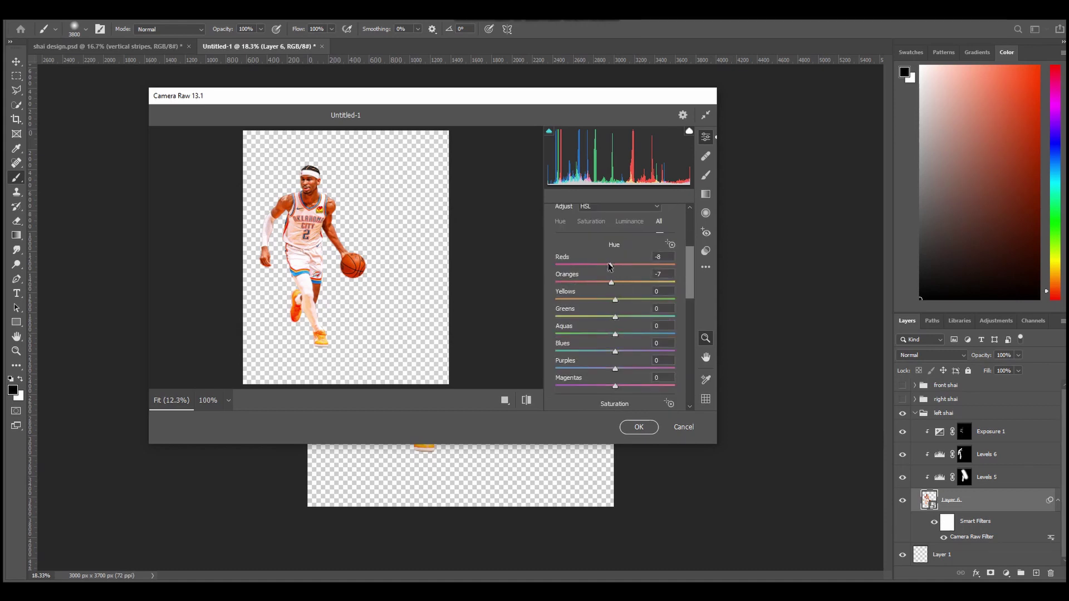
scroll(621, 301, down, 2)
scroll(616, 278, up, 1)
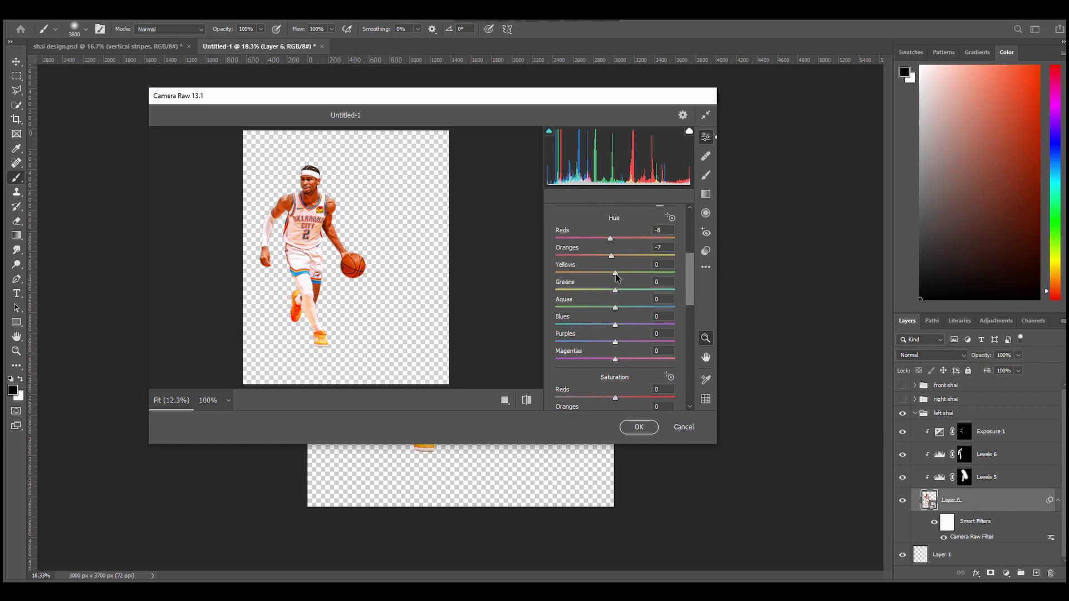
click(684, 429)
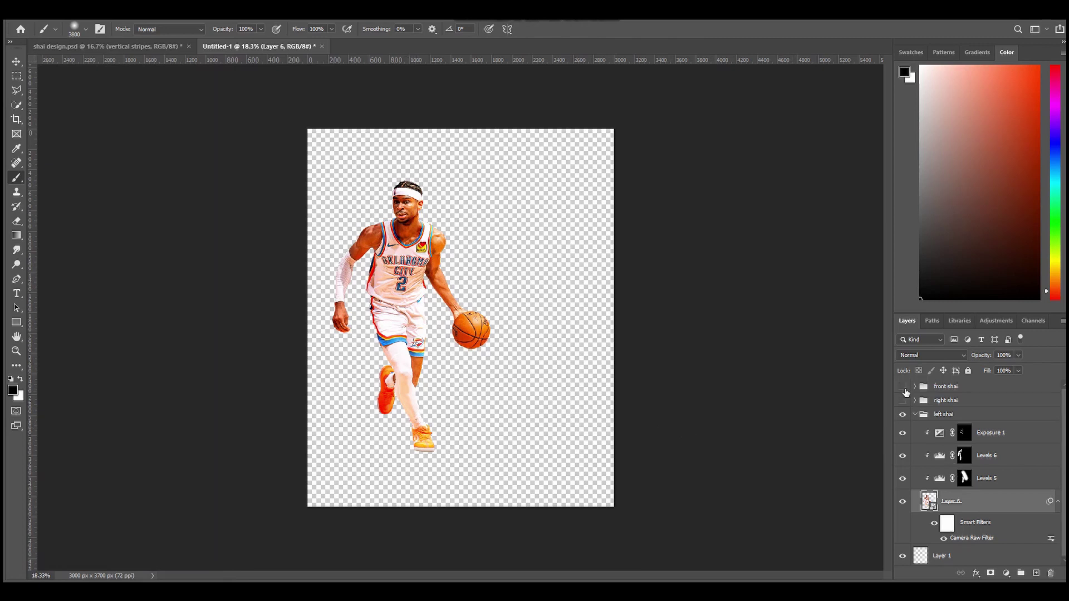
Step: Show the front shai and right shai groups again and collapse the left shai group
click(903, 401)
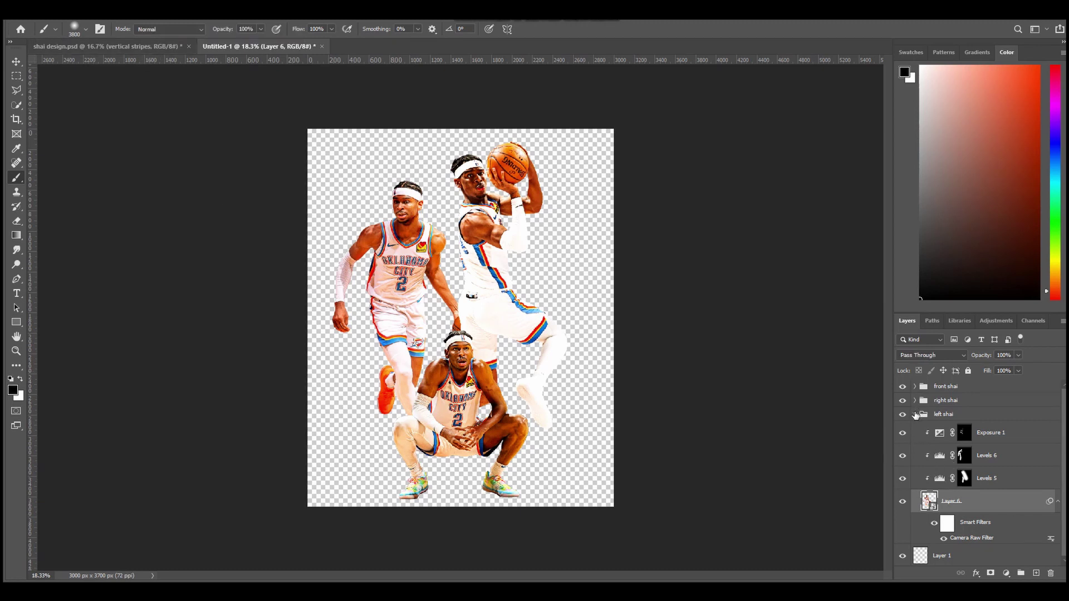
click(914, 414)
Step: In shai design.psd, expand the cc group and check the fill settings of Color Lookup 1 through Color Lookup 4
click(139, 46)
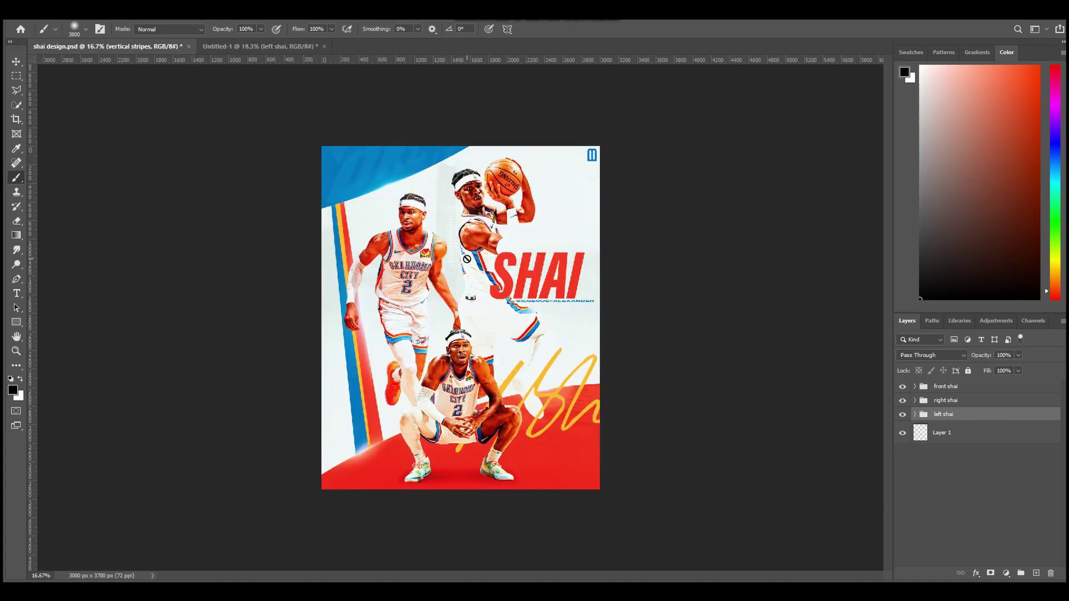
scroll(952, 478, up, 3)
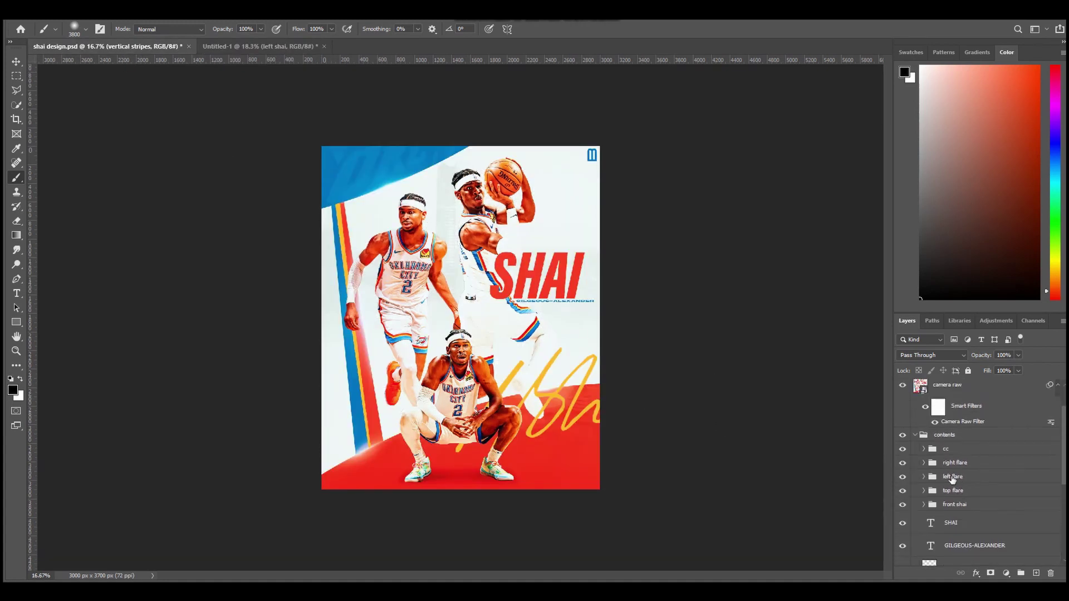
click(923, 448)
scroll(954, 485, down, 3)
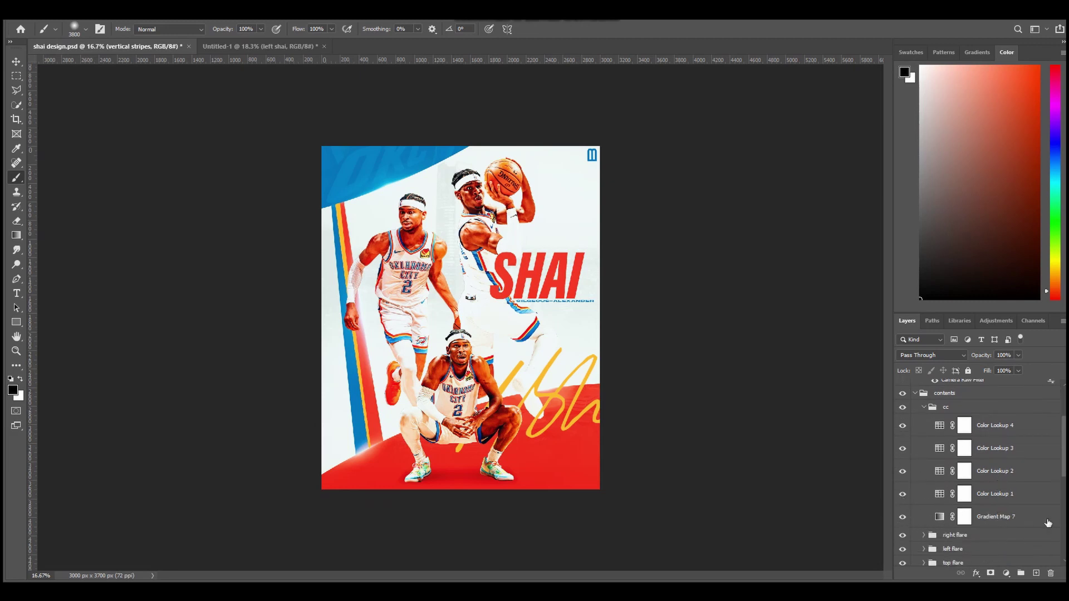
click(941, 496)
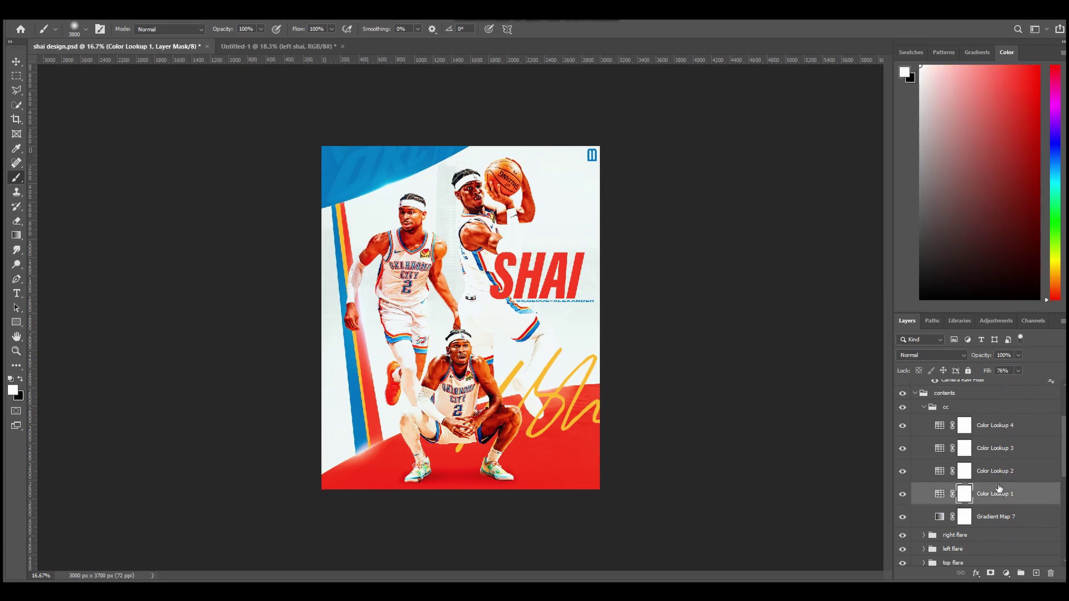
click(1011, 470)
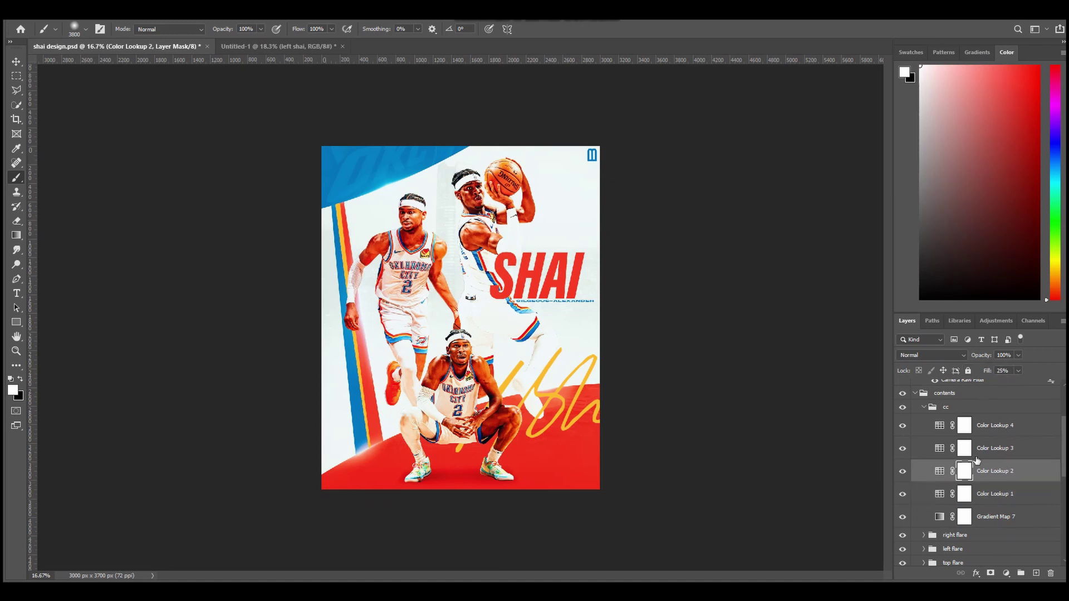
key(alt+bracketright)
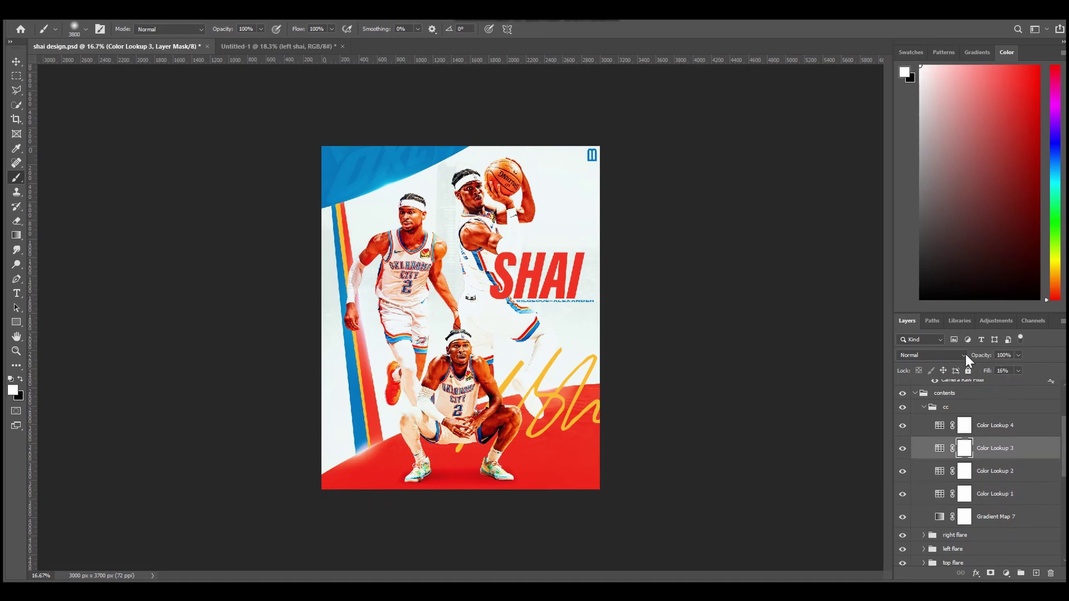
click(1006, 426)
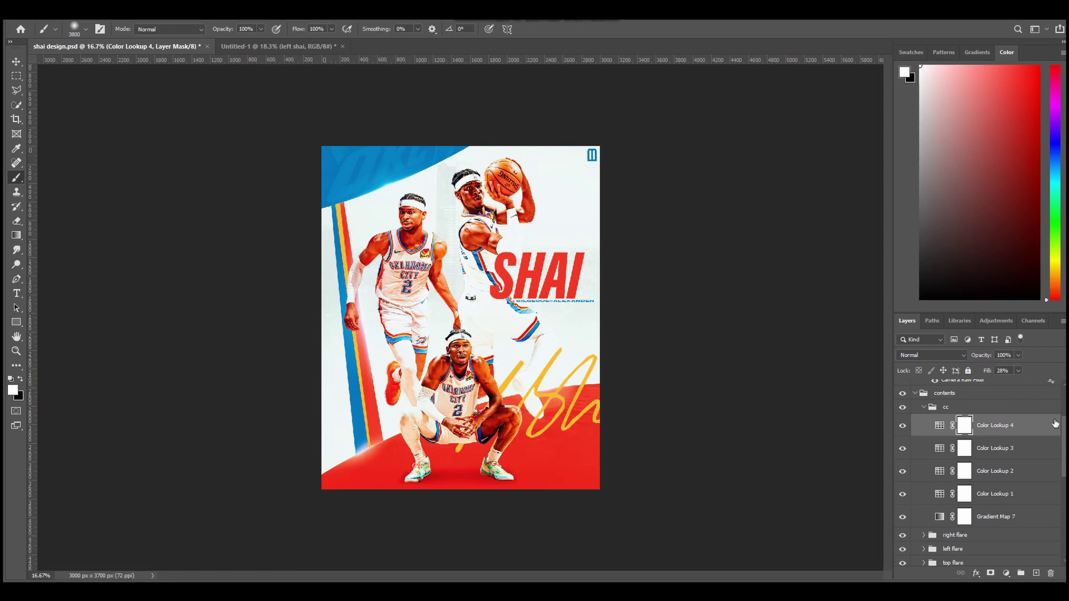
Step: Inspect the 3DLUT file used by Color Lookup 1 and the list of available LUTs, leaving the selection as is
click(994, 497)
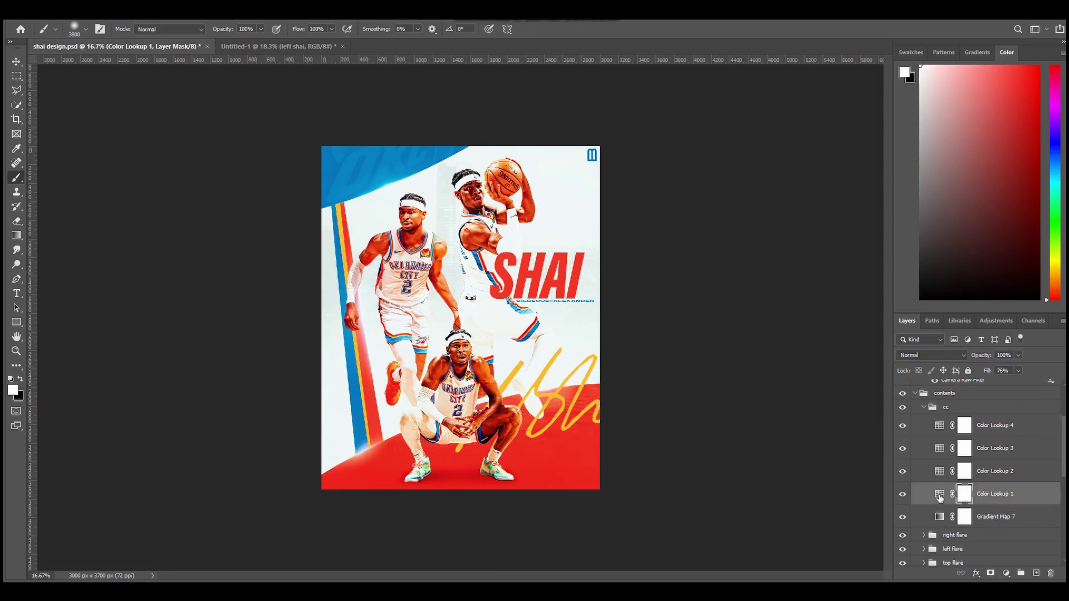
double_click(940, 494)
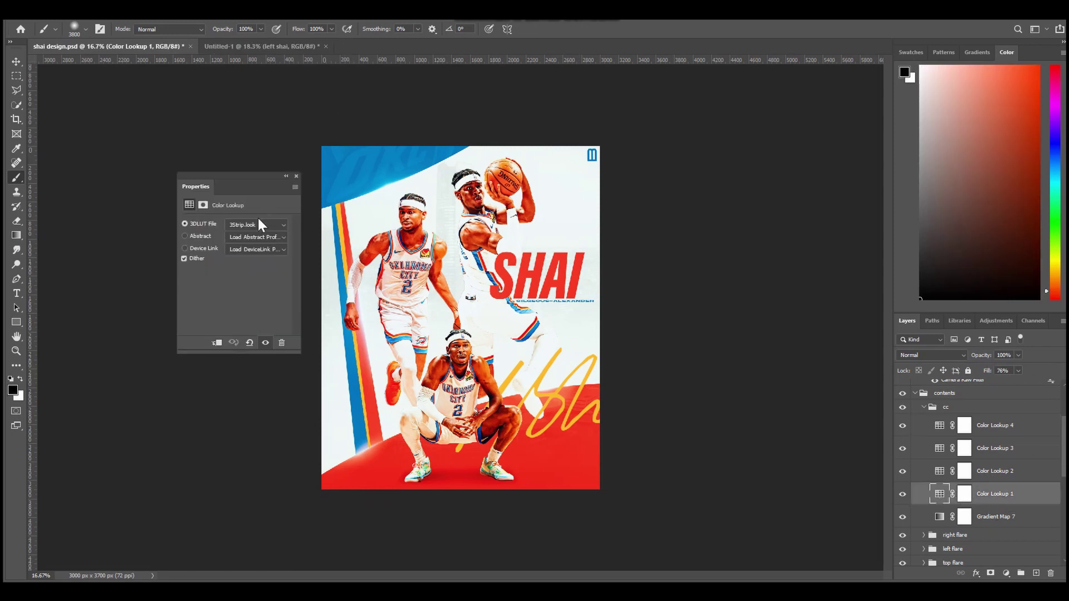
click(258, 223)
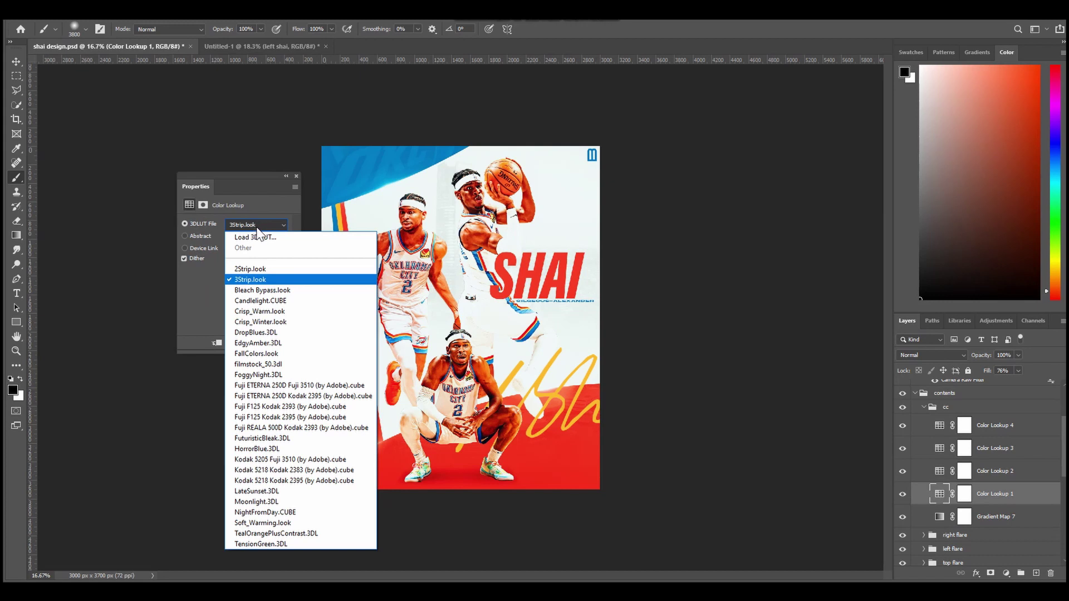
click(325, 224)
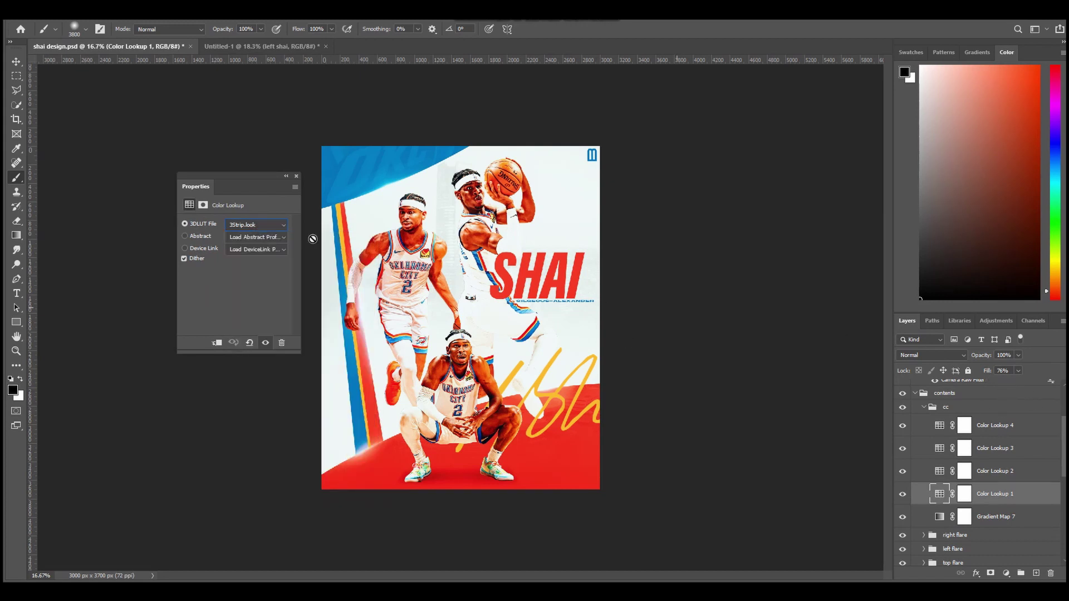
click(296, 176)
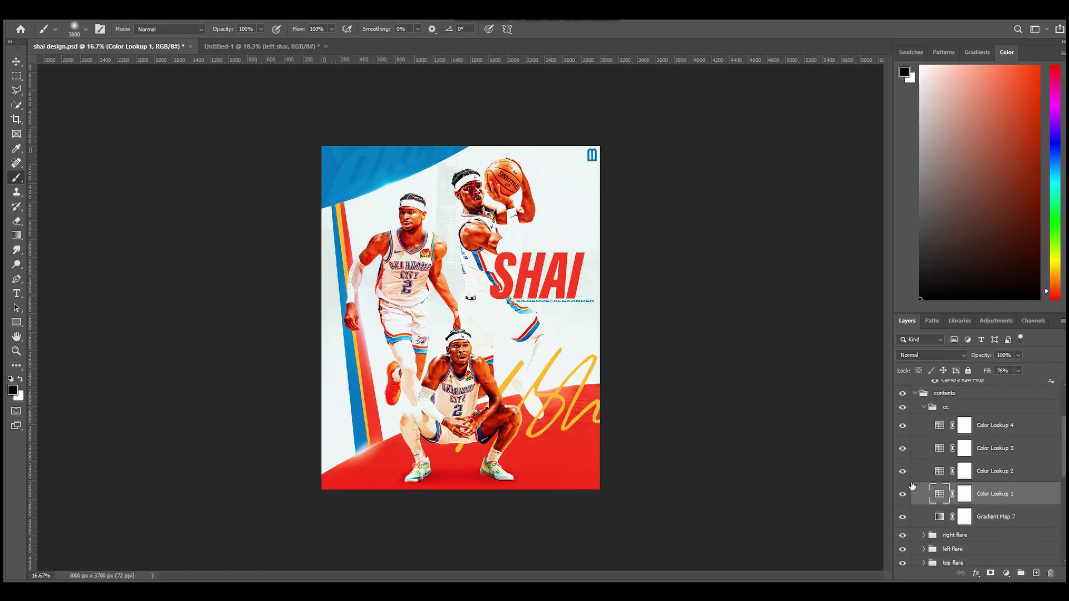
Step: Inspect the 3DLUT file assigned to Color Lookup 2 and browse the alternative LUTs without choosing another
click(1034, 475)
double_click(940, 472)
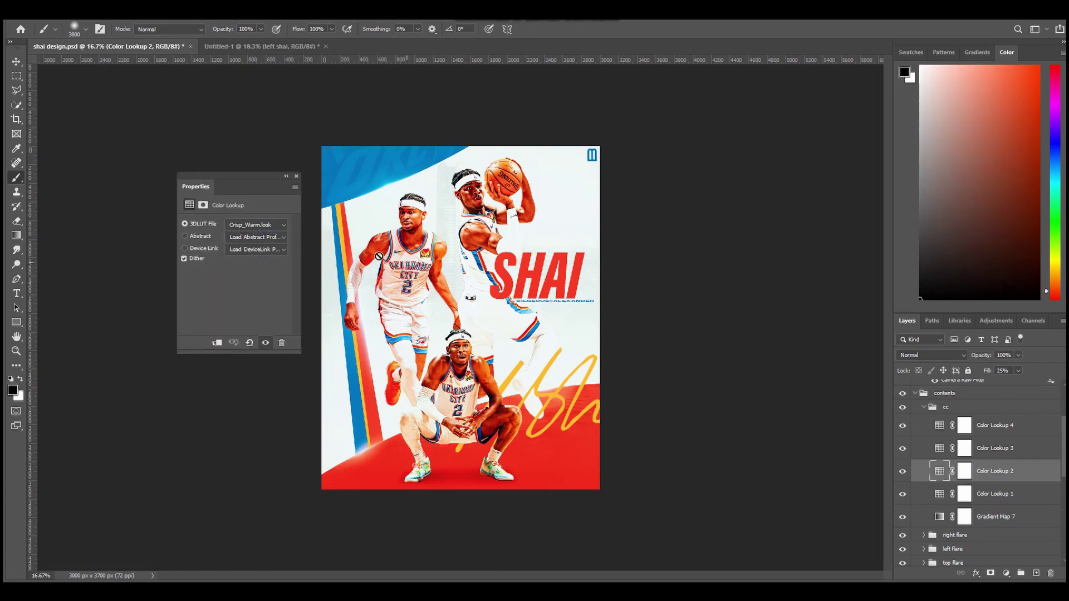
click(277, 228)
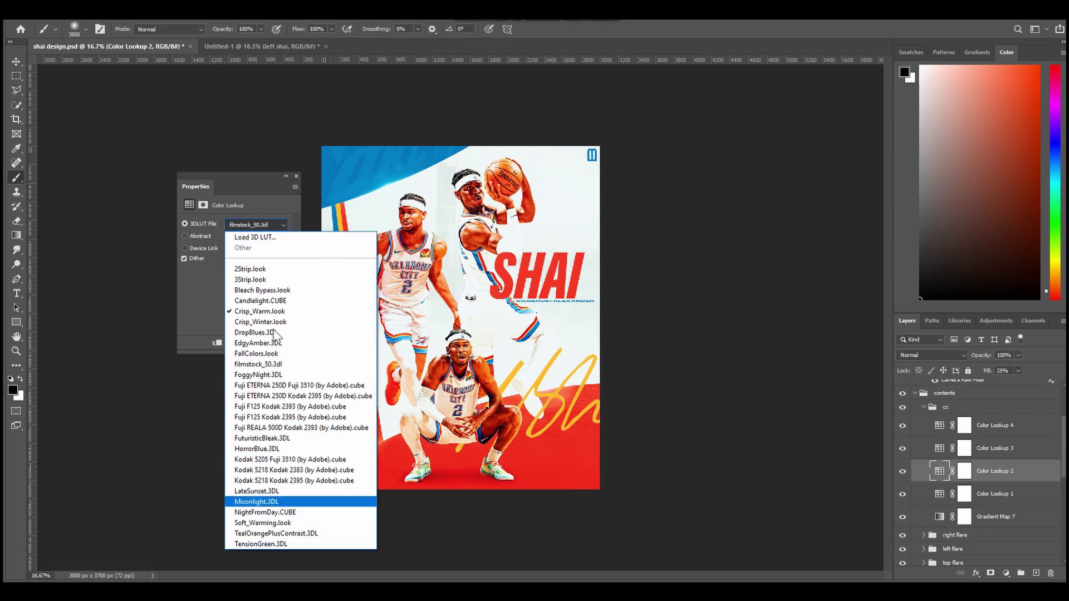
click(263, 222)
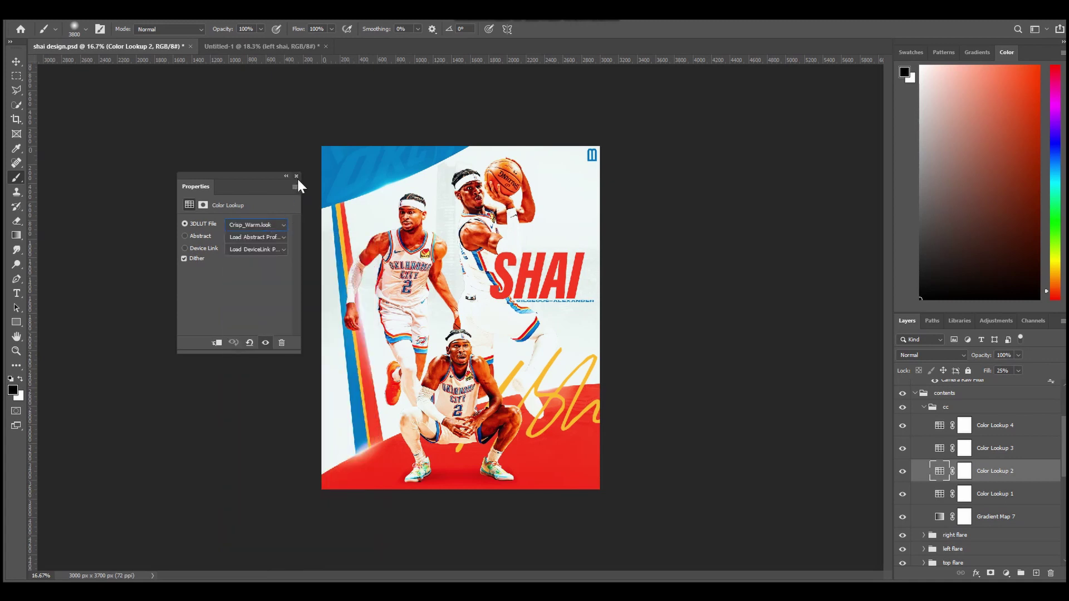
click(296, 176)
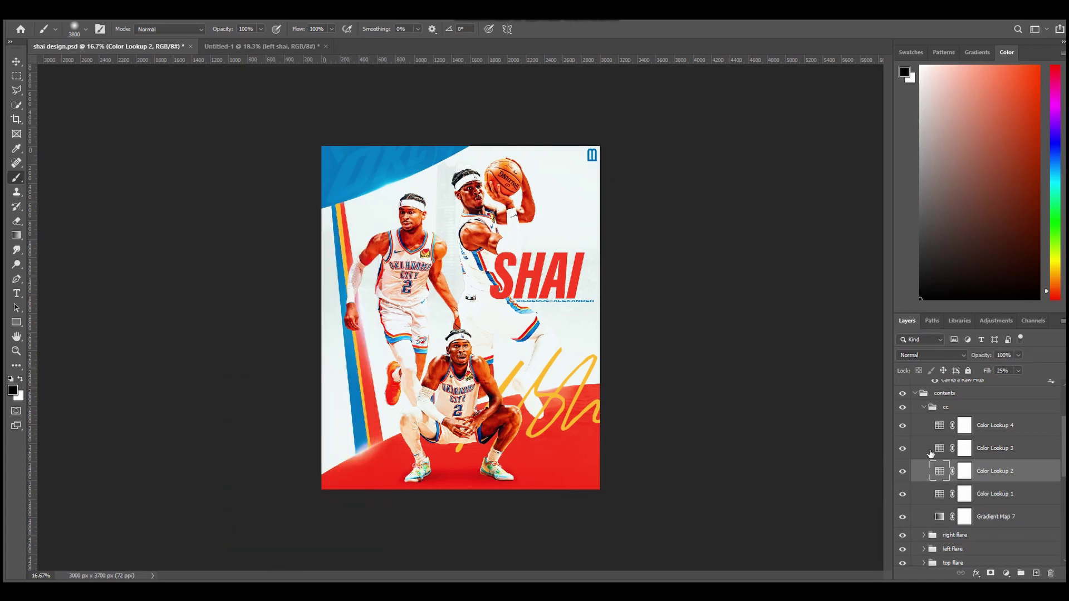
Step: Inspect the 3DLUT file assigned to Color Lookup 3, and close its properties without changing it
click(973, 453)
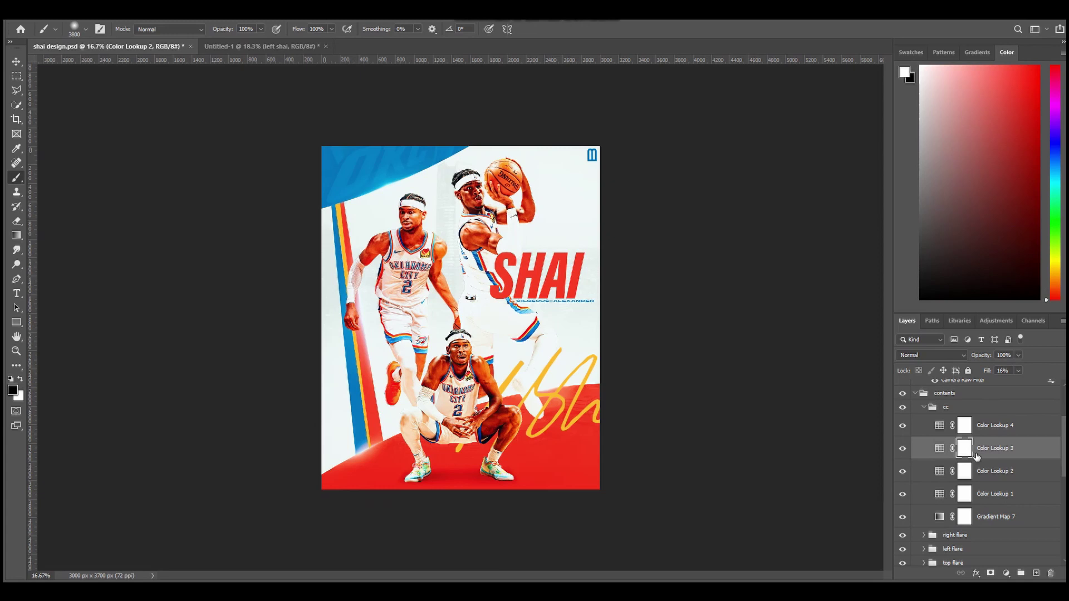
double_click(939, 448)
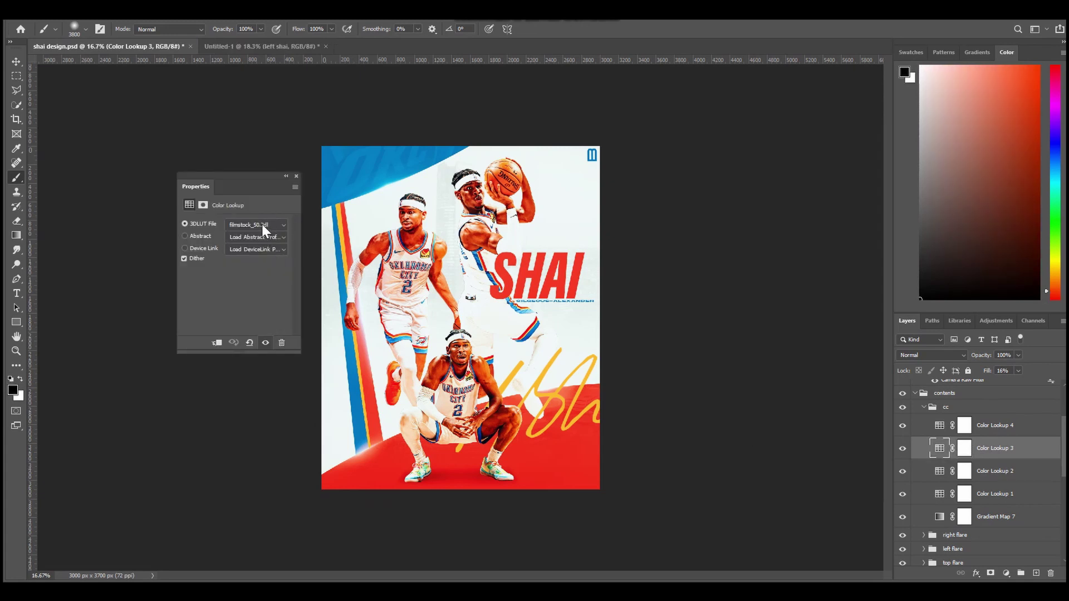
click(267, 225)
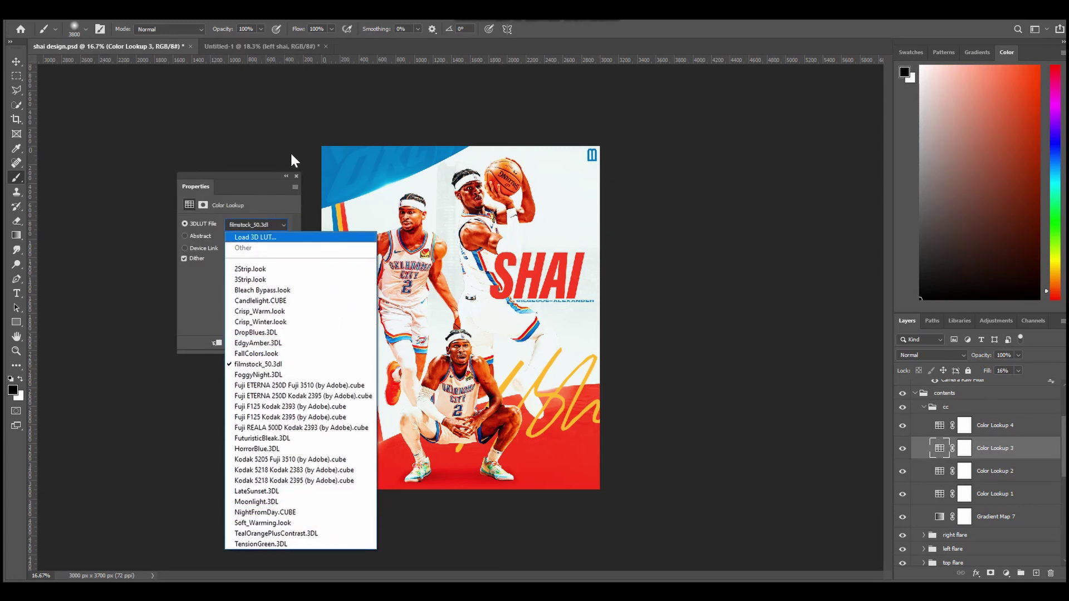
click(296, 172)
click(877, 437)
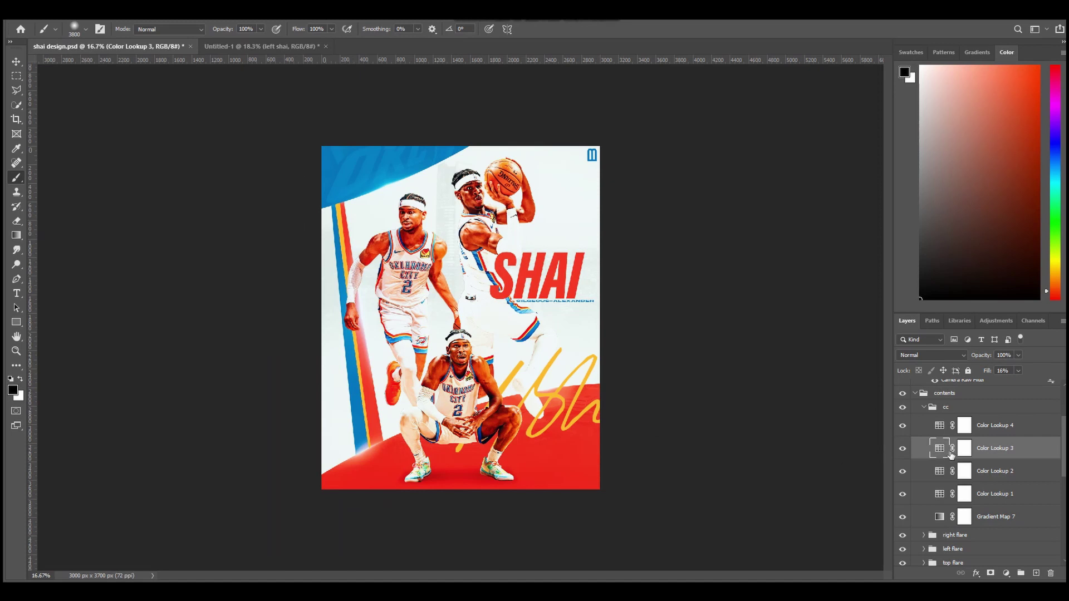
Step: Inspect the 3DLUT file of Color Lookup 4 and compare the poster with that layer hidden and shown
click(1004, 432)
double_click(939, 425)
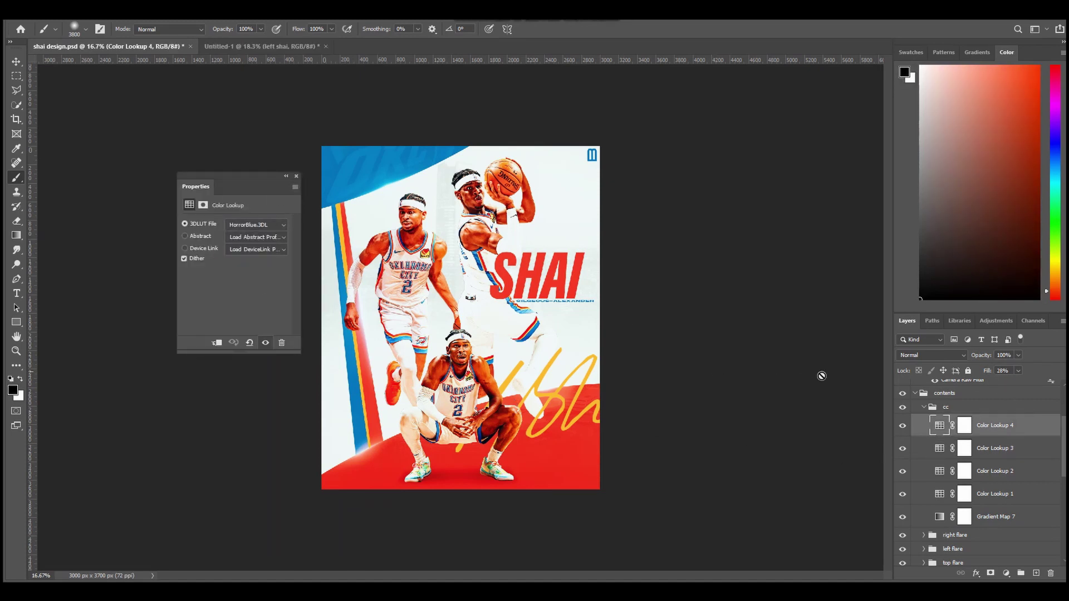
click(902, 426)
click(903, 426)
click(902, 426)
click(903, 426)
click(296, 176)
Step: Compare the poster with all four Color Lookup layers hidden and shown, and inspect the gradient settings of Gradient Map 7
drag(902, 426, 909, 494)
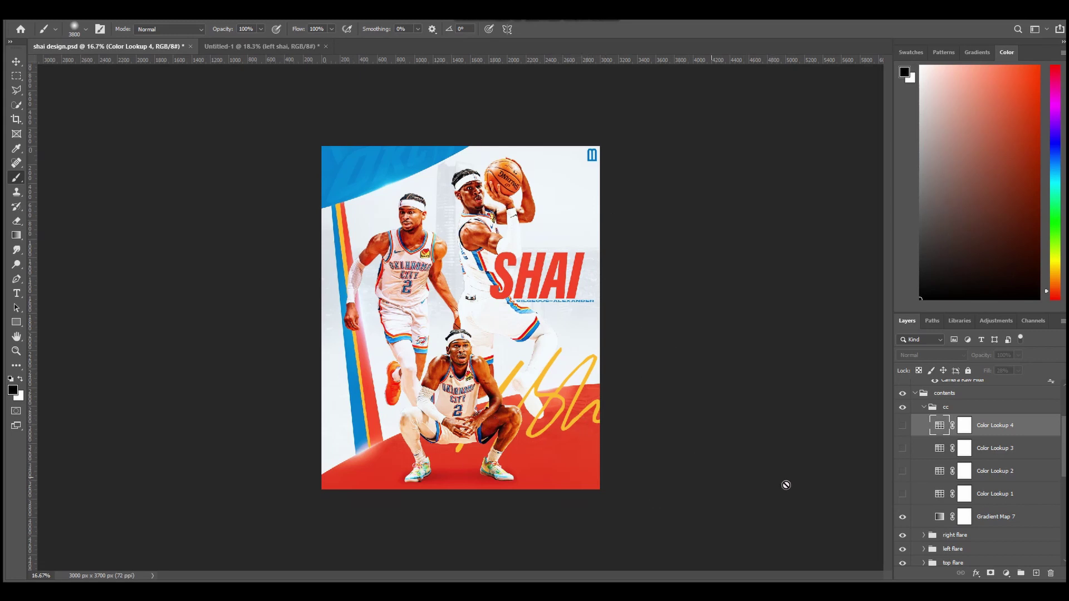
drag(903, 426, 902, 500)
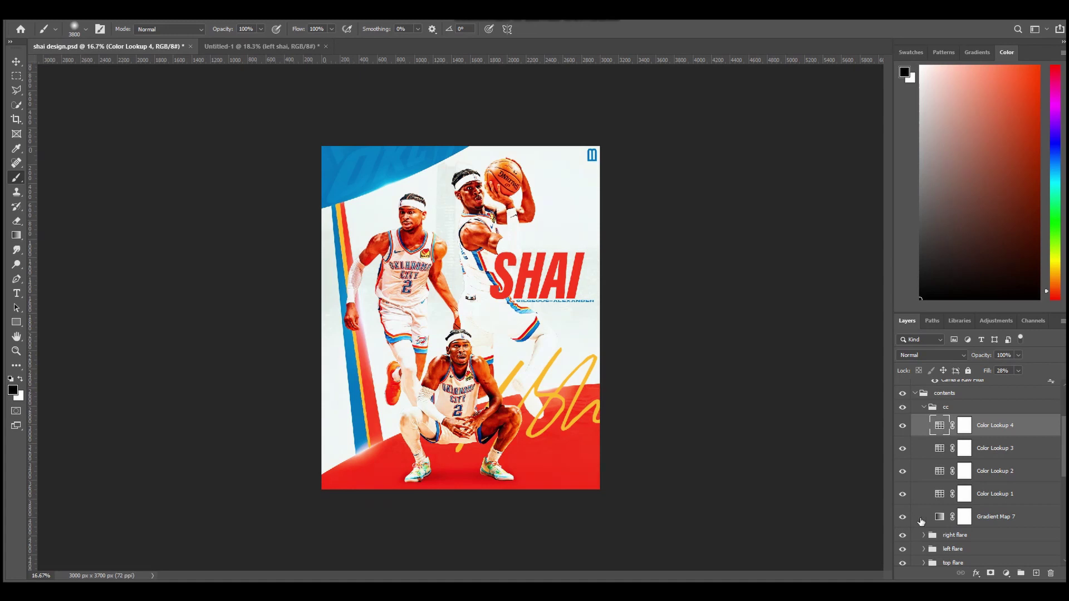
double_click(963, 517)
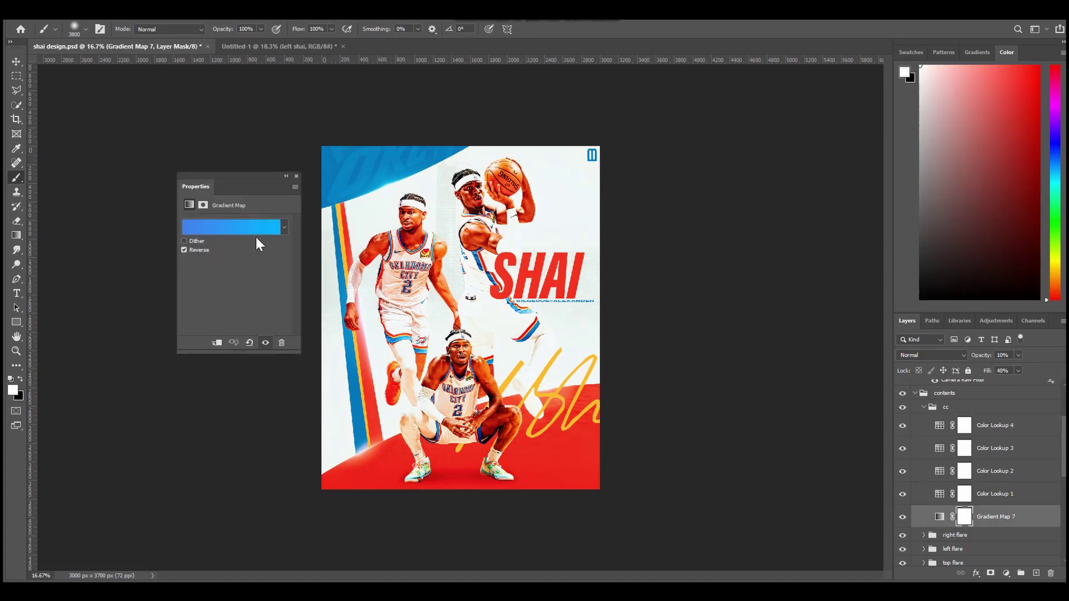
click(296, 176)
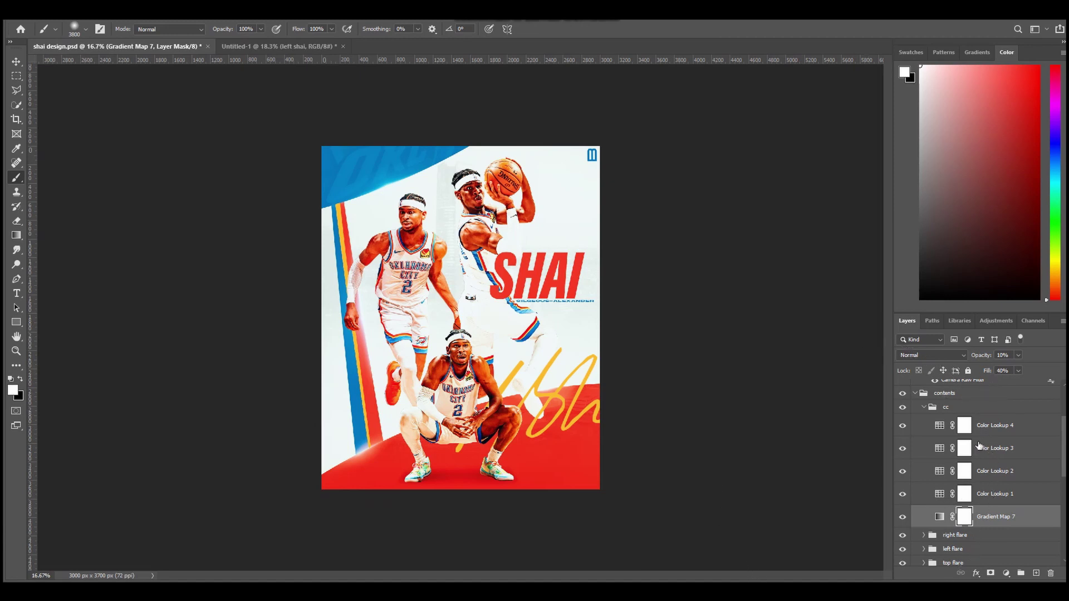
Step: Collapse the cc group, open the Camera Raw Filter of the camera raw layer, and compare the poster before and after its edits
click(924, 408)
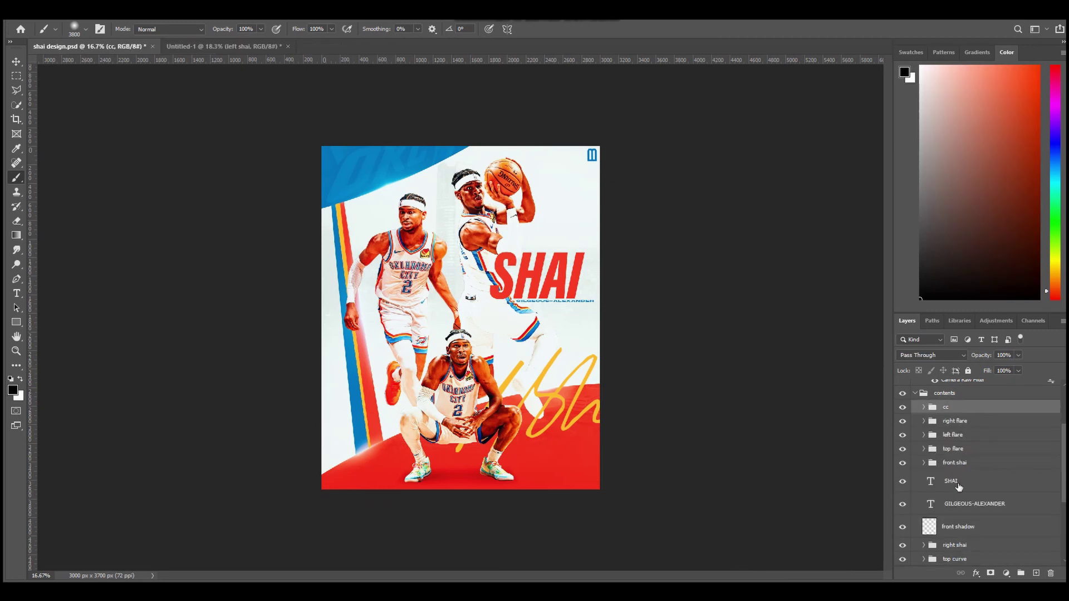
scroll(974, 484, up, 4)
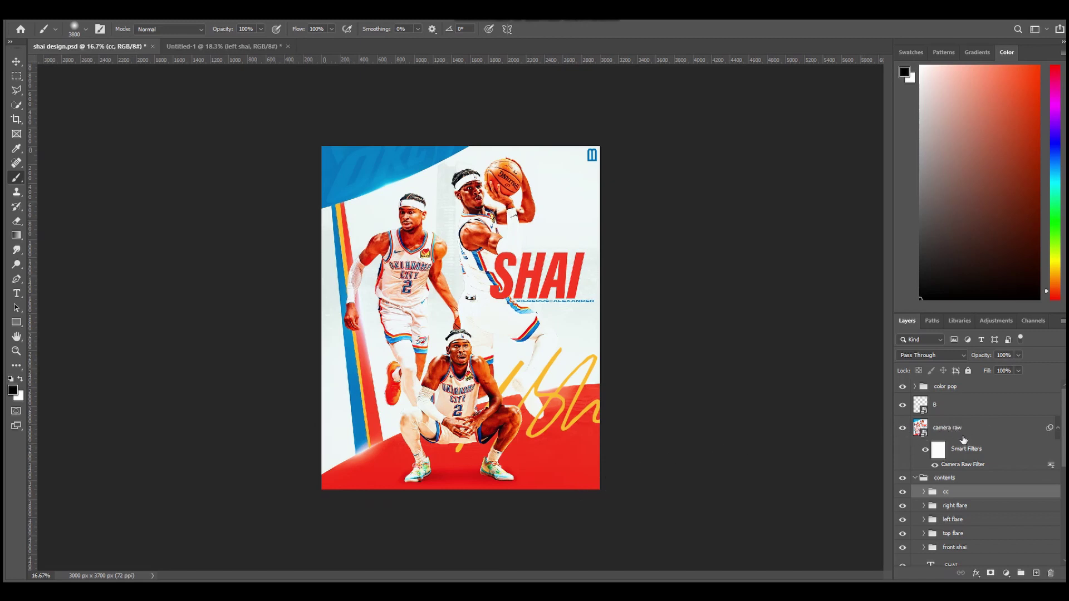
click(902, 428)
click(975, 435)
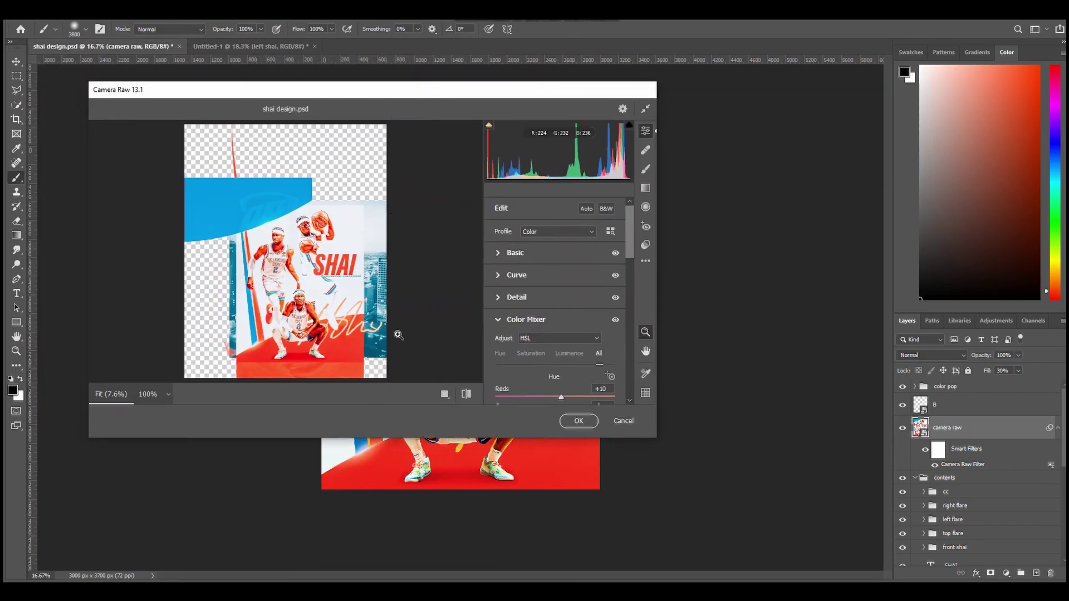
click(466, 393)
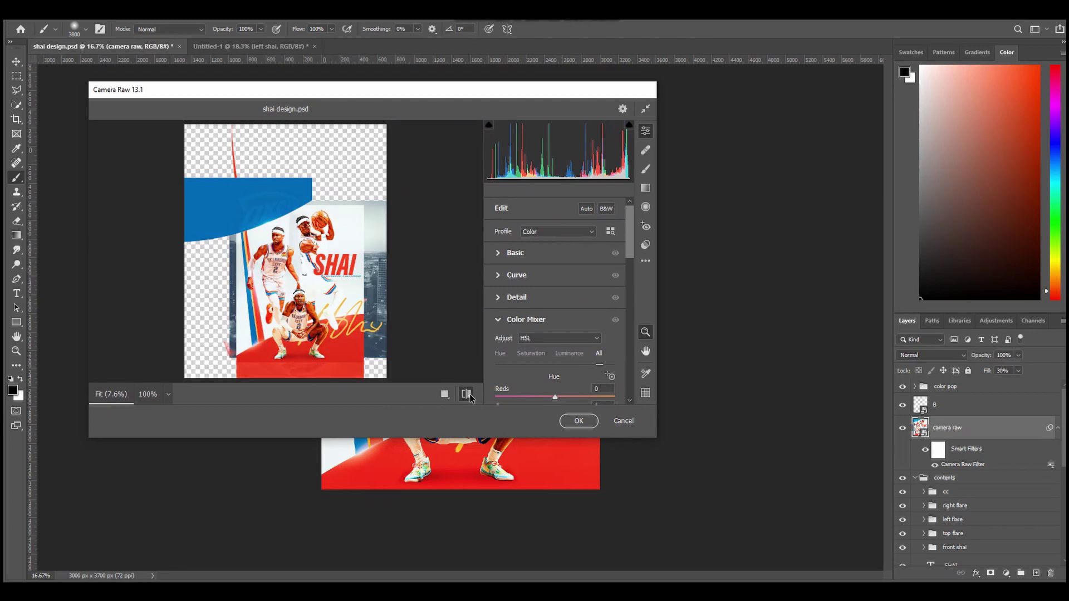
click(466, 393)
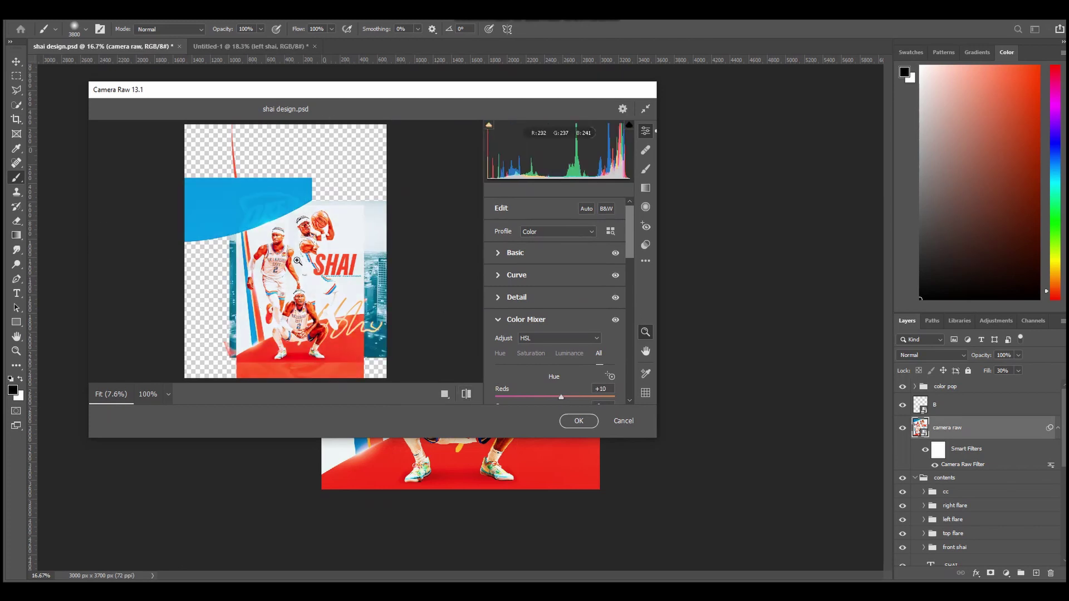
scroll(301, 265, up, 3)
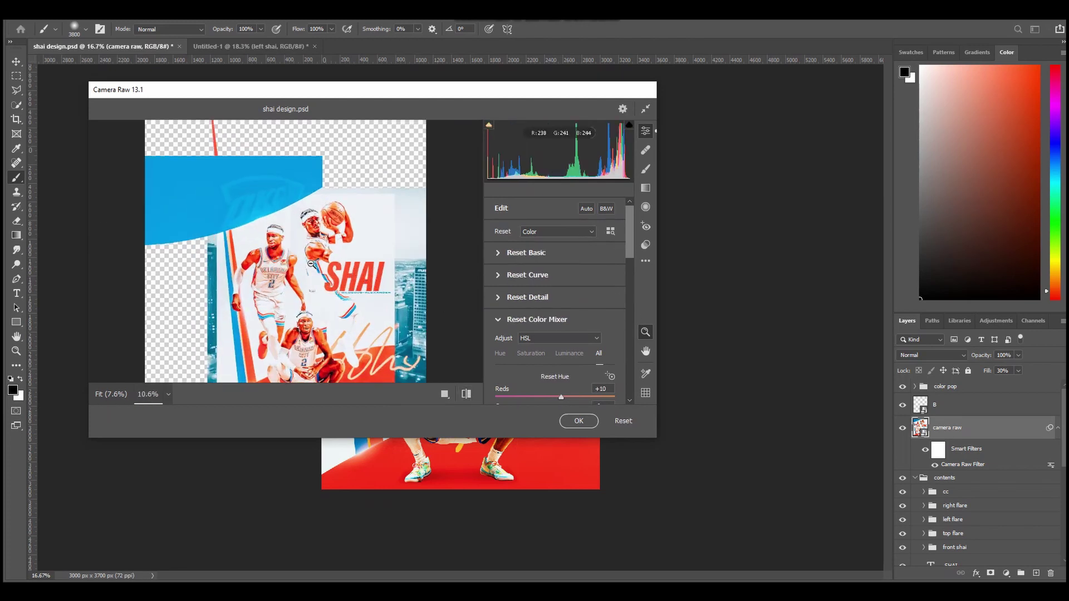
scroll(310, 258, down, 1)
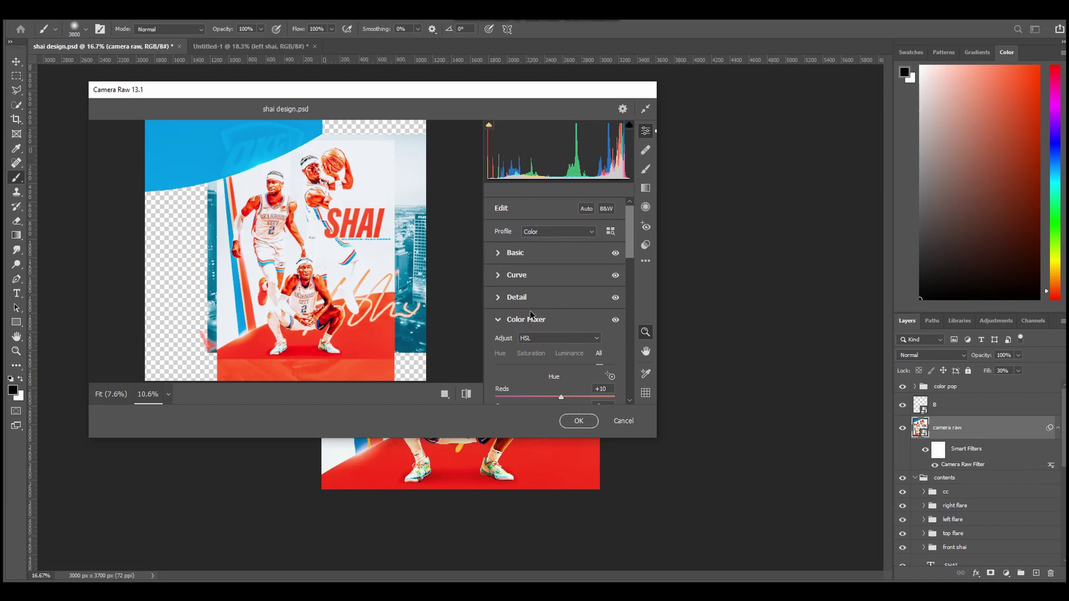
Step: Examine the filter's Basic settings, from white balance and exposure down to clarity, dehaze, vibrance and saturation
click(498, 253)
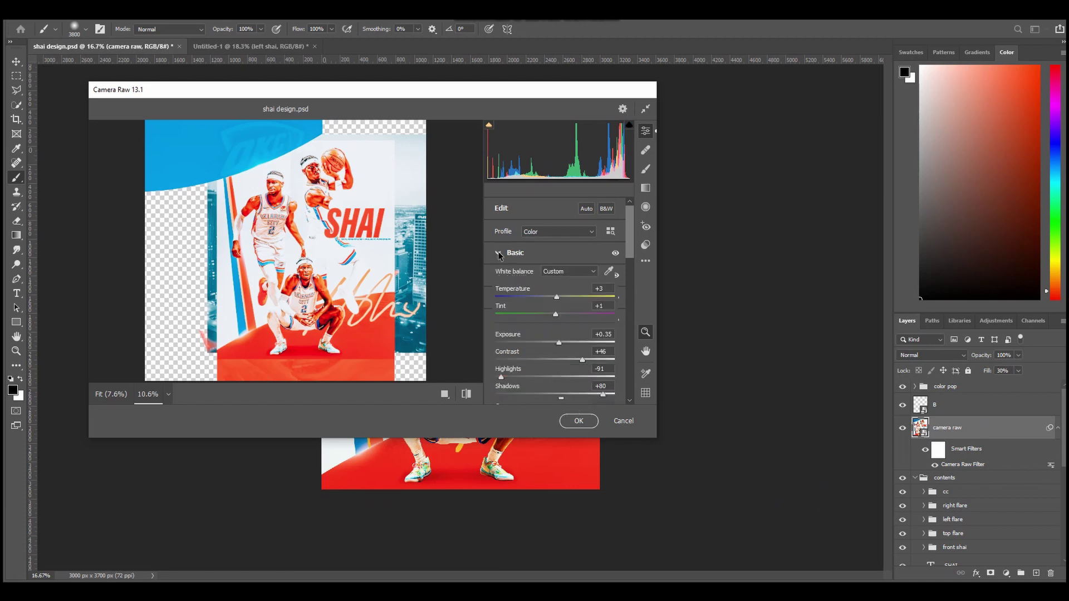
scroll(557, 279, down, 3)
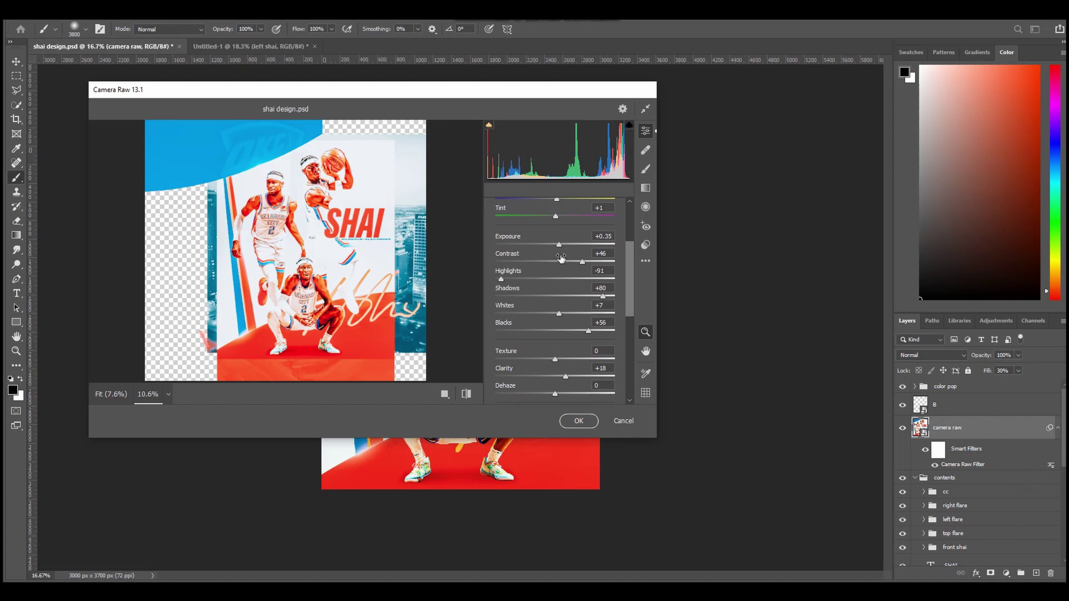
scroll(586, 316, down, 5)
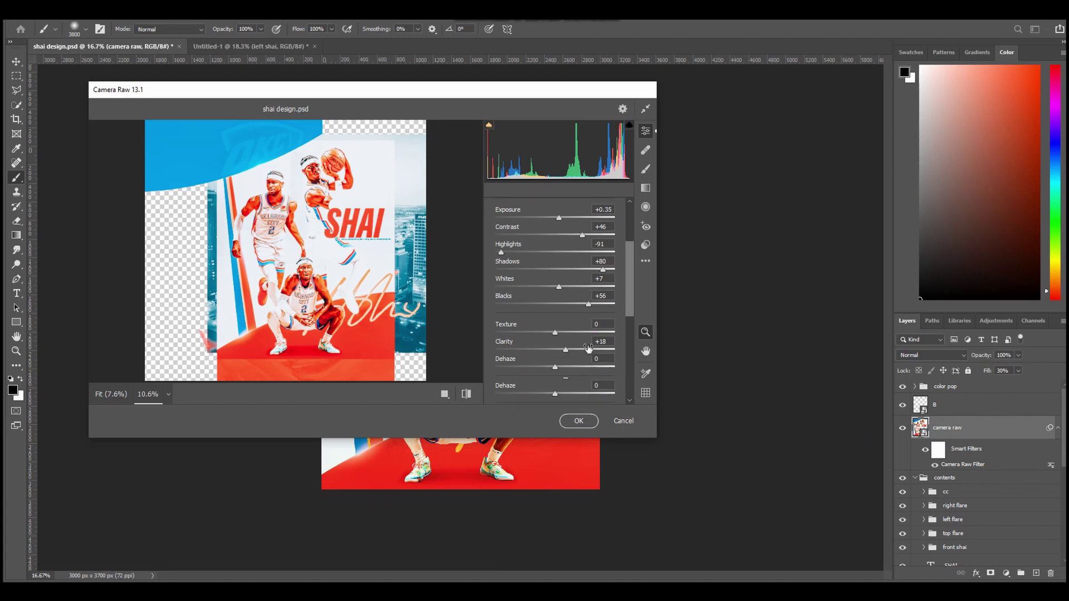
scroll(539, 334, down, 3)
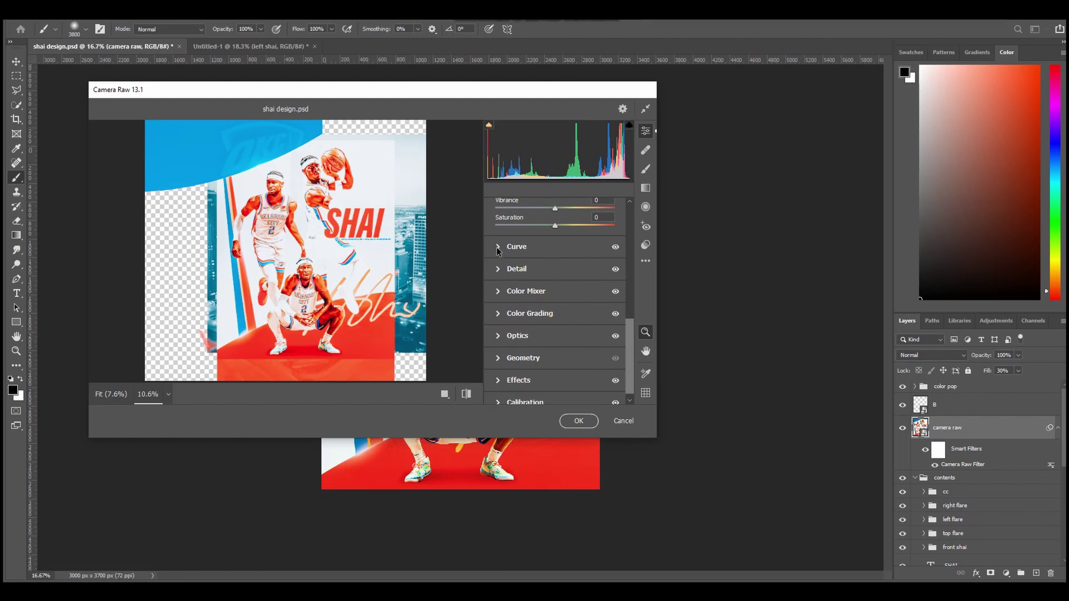
Step: Examine the filter's Curve settings and its Detail values for sharpening and noise reduction
click(498, 247)
scroll(532, 299, down, 3)
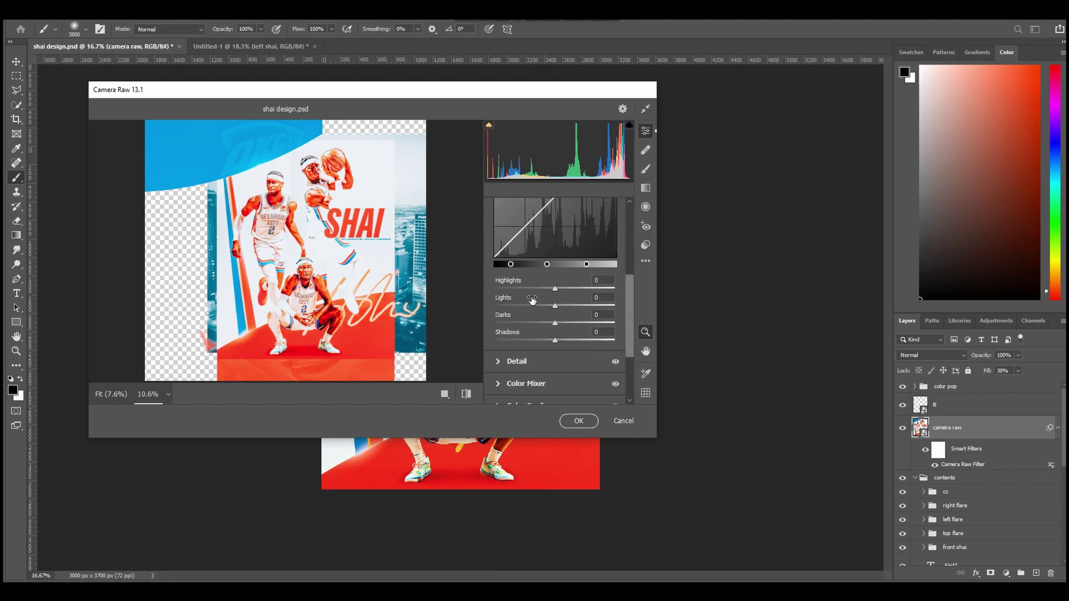
scroll(532, 298, up, 2)
scroll(513, 292, down, 5)
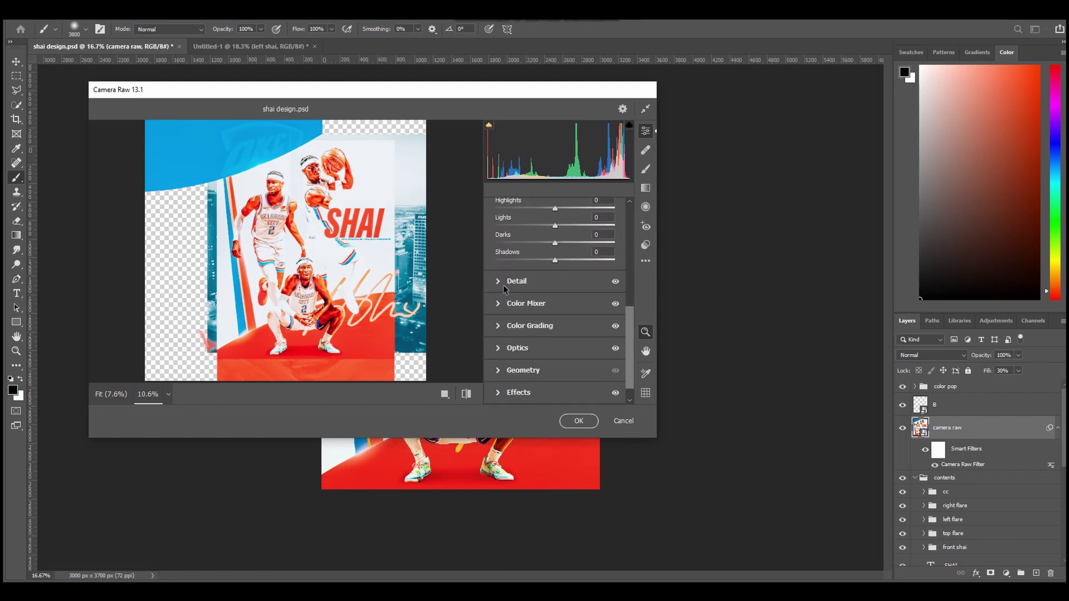
click(500, 282)
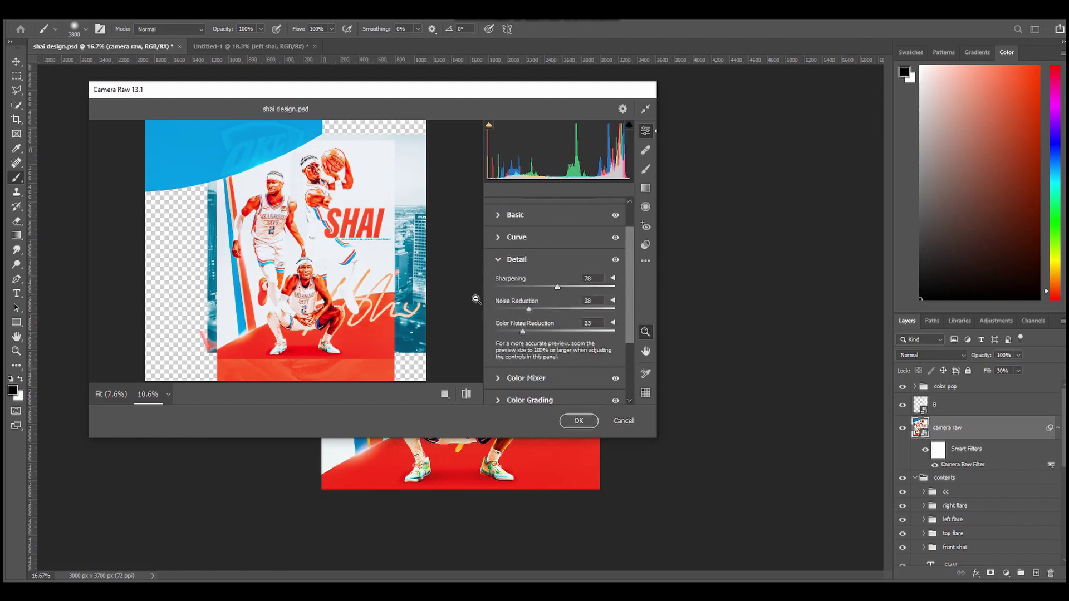
scroll(552, 357, down, 1)
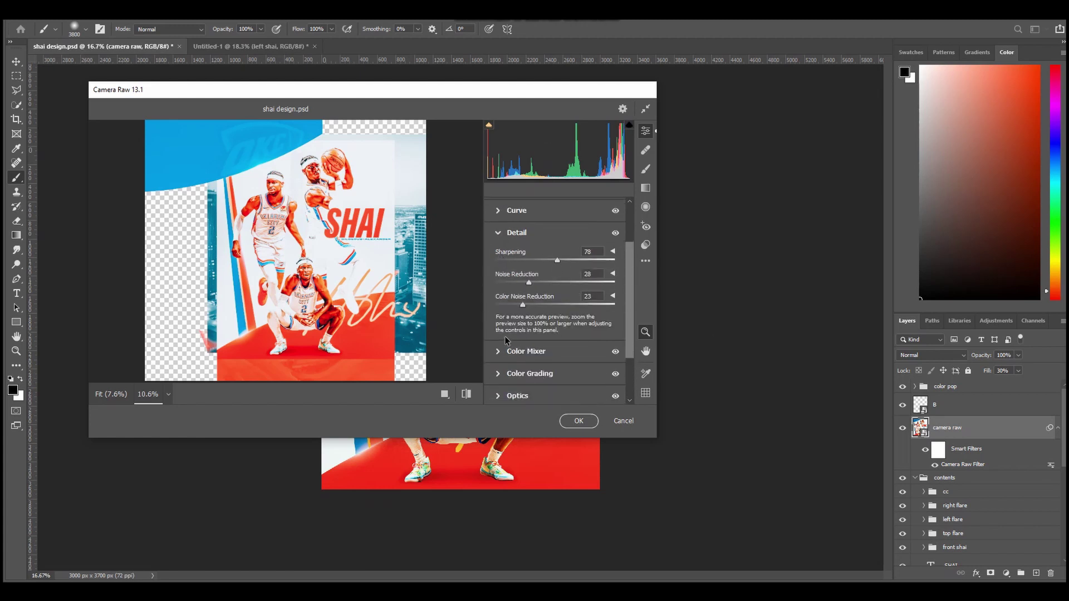
Step: Examine the Color Mixer's hue, saturation and luminance values for every color range
click(523, 350)
scroll(534, 278, down, 4)
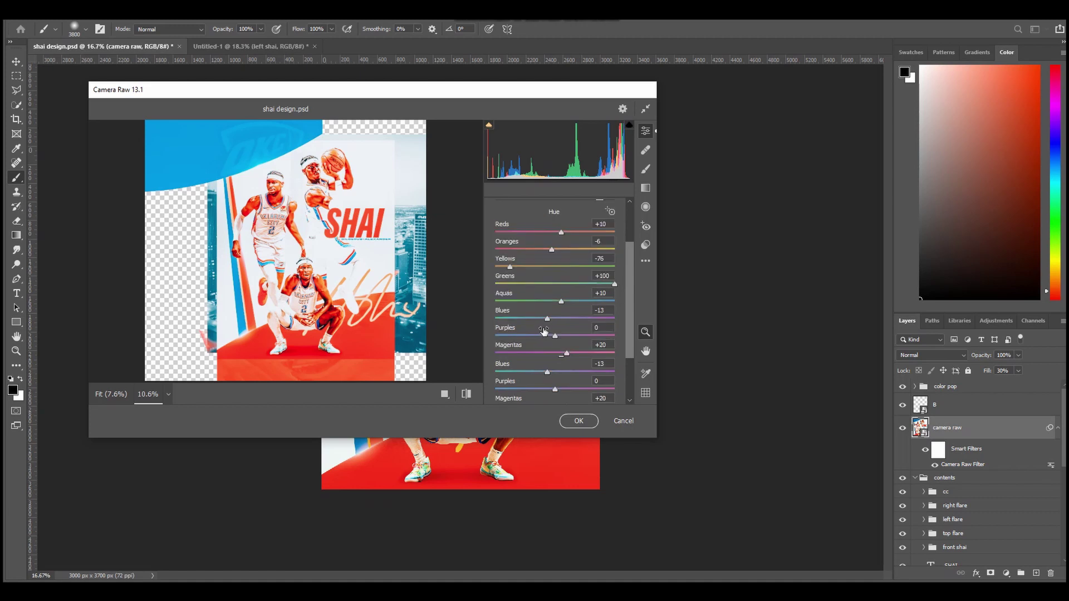
scroll(536, 250, up, 1)
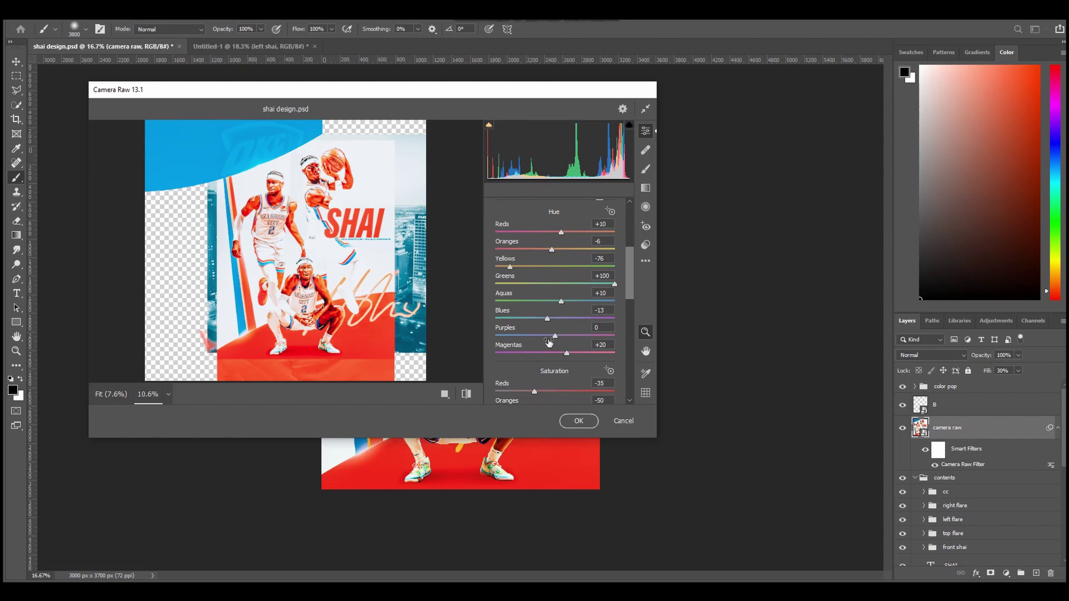
scroll(584, 347, down, 10)
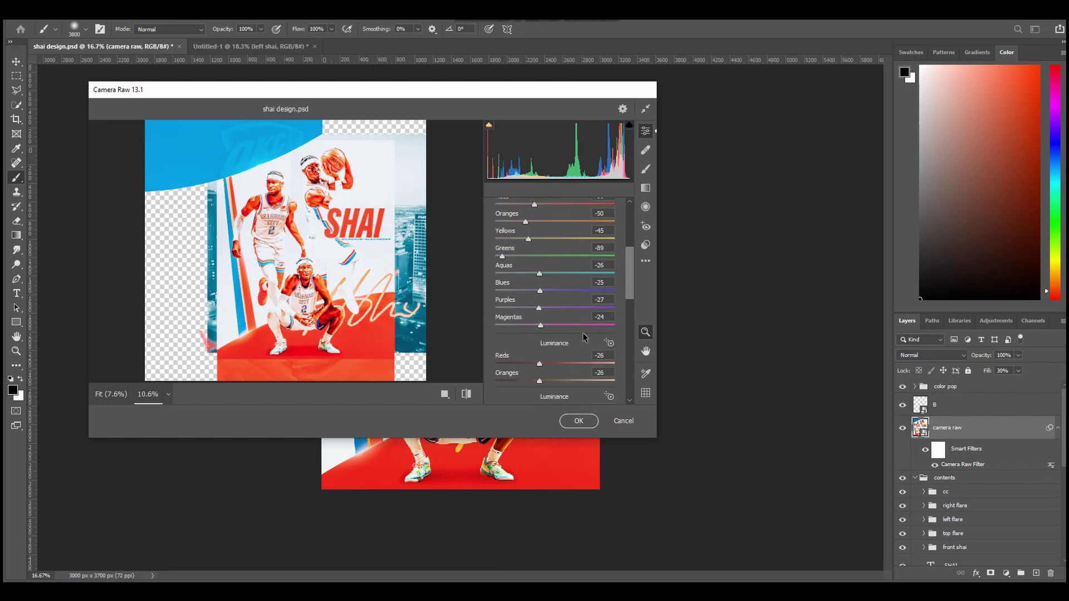
scroll(584, 337, down, 5)
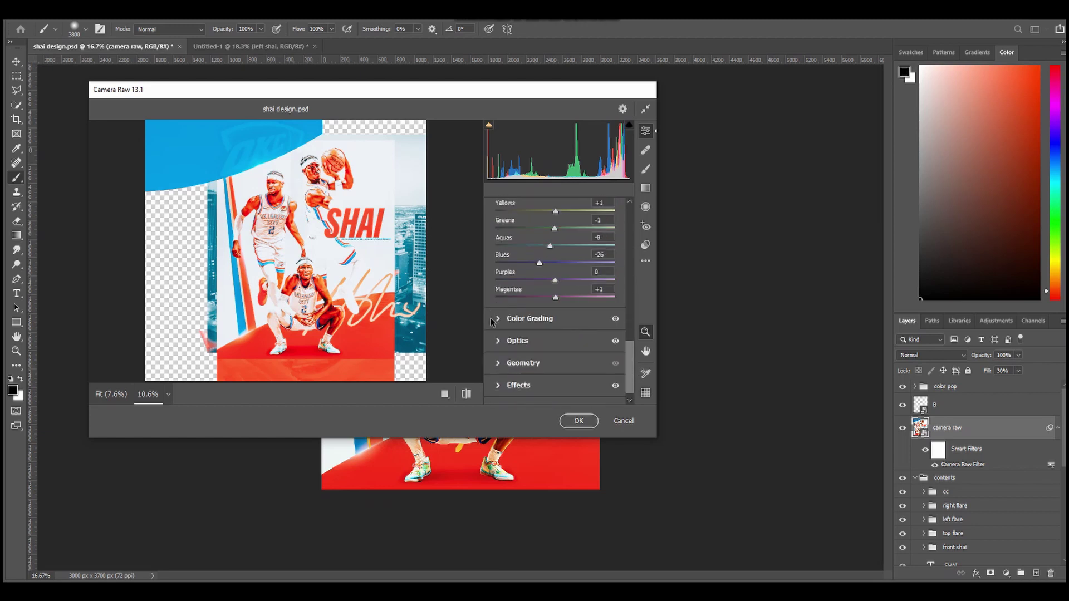
Step: Examine the Color Grading wheels together with their blending and balance values
click(500, 305)
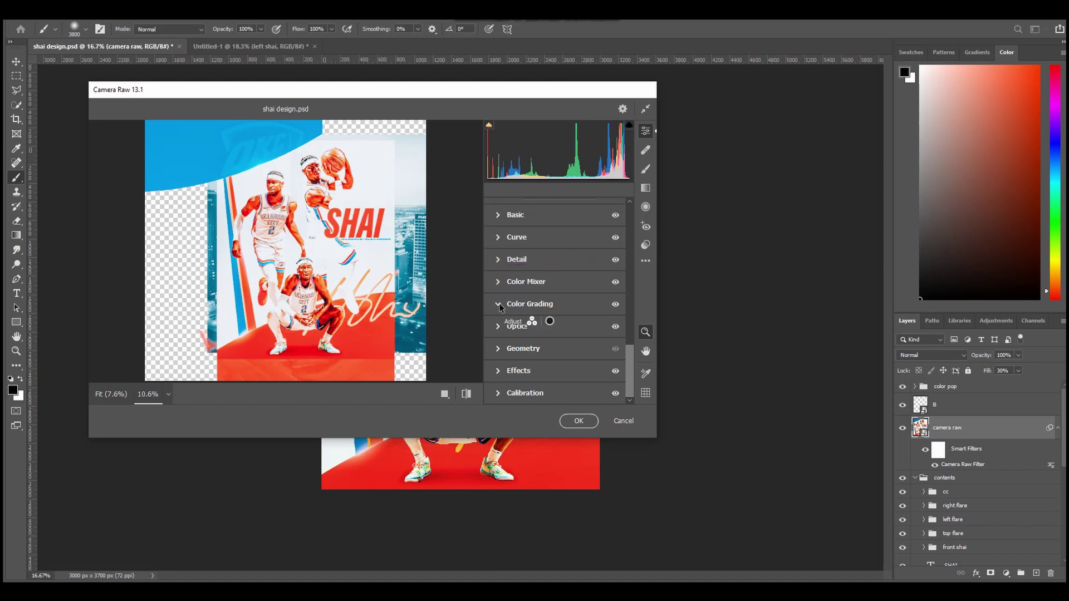
scroll(523, 329, down, 5)
scroll(529, 330, down, 2)
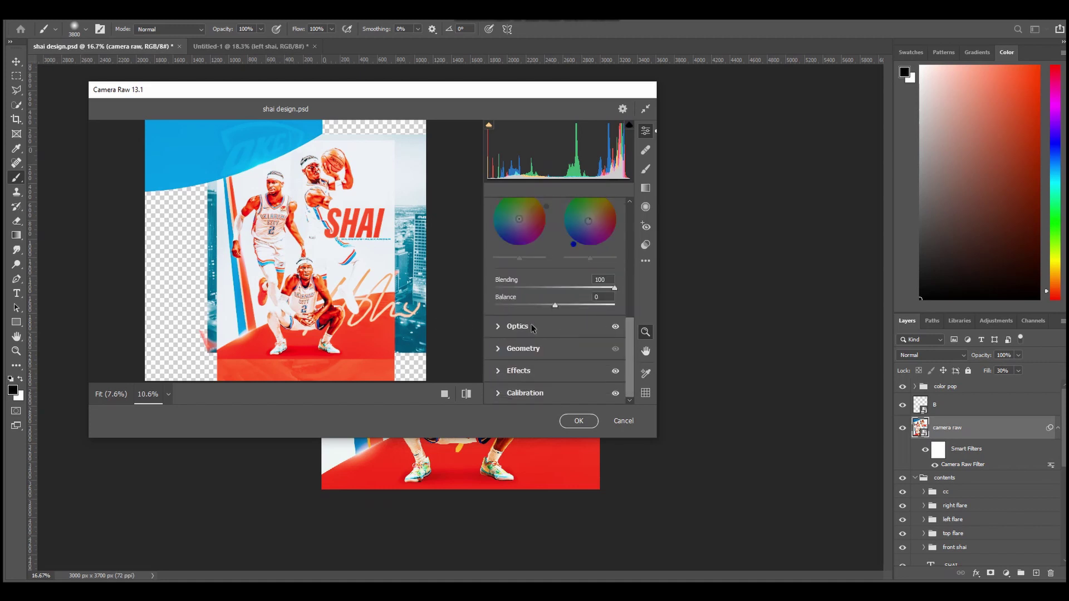
Step: Examine the Optics, Effects and Calibration settings, and close the Camera Raw filter without applying changes
click(515, 327)
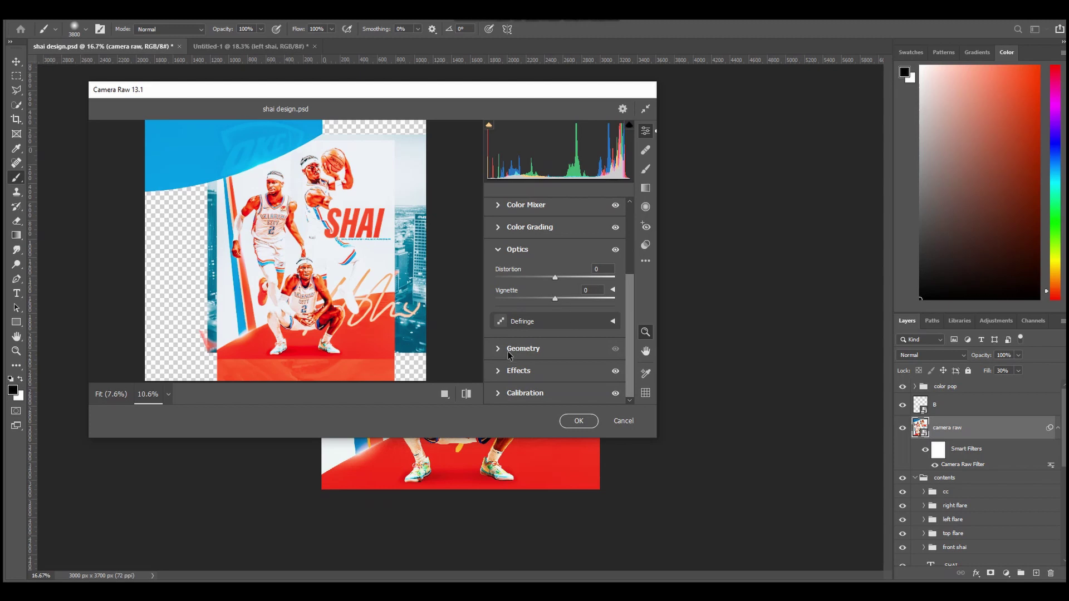
click(498, 371)
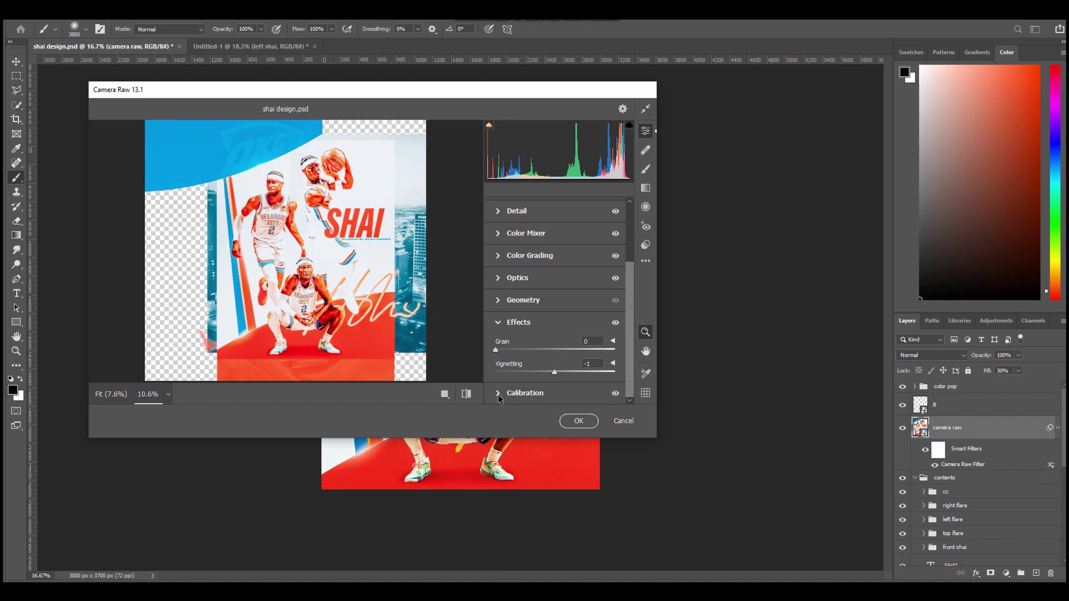
click(525, 393)
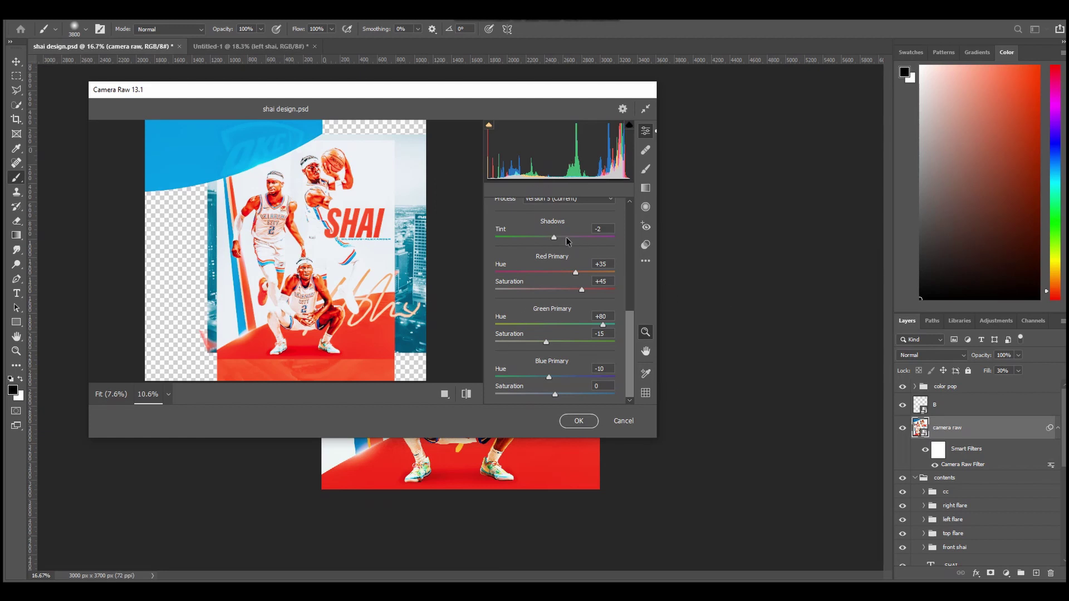
click(623, 421)
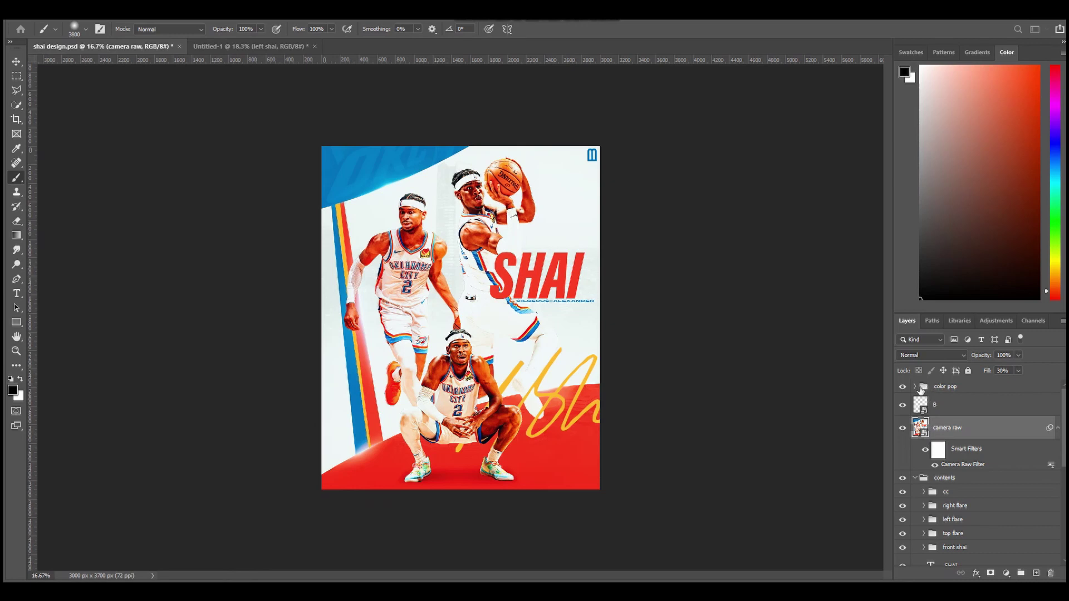
Step: Inspect the layers of the color pop group, compare the poster with the sig layer hidden and shown, and collapse the group
click(921, 387)
click(914, 387)
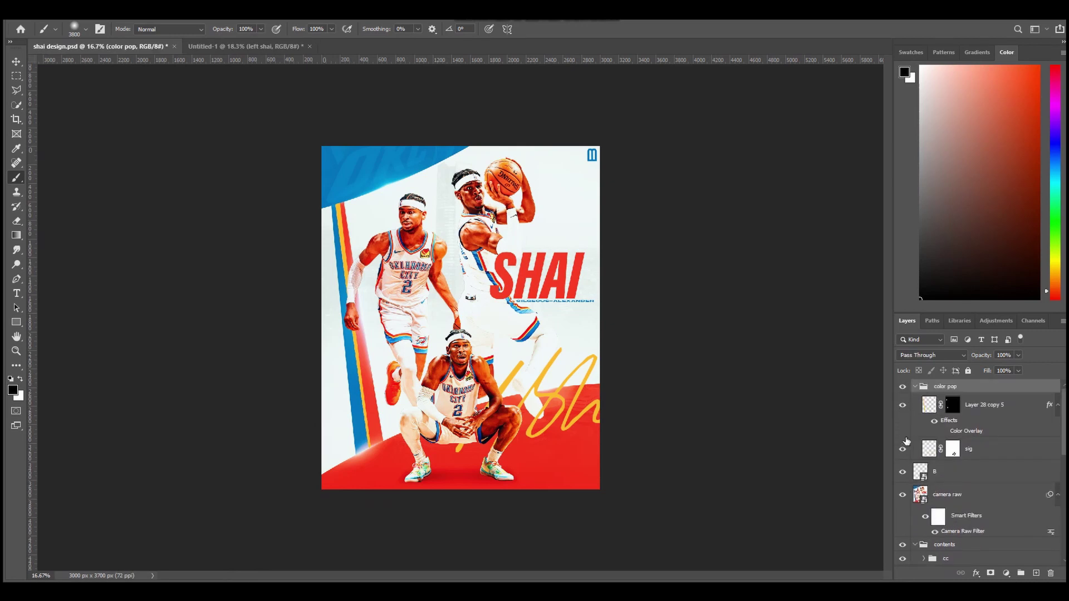
click(903, 405)
click(903, 449)
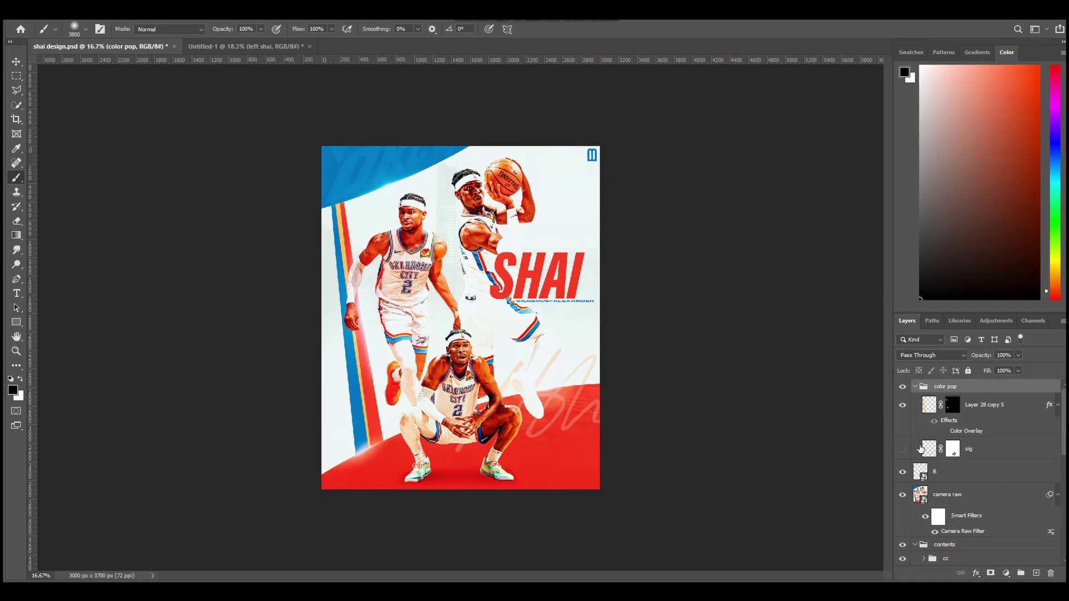
click(904, 450)
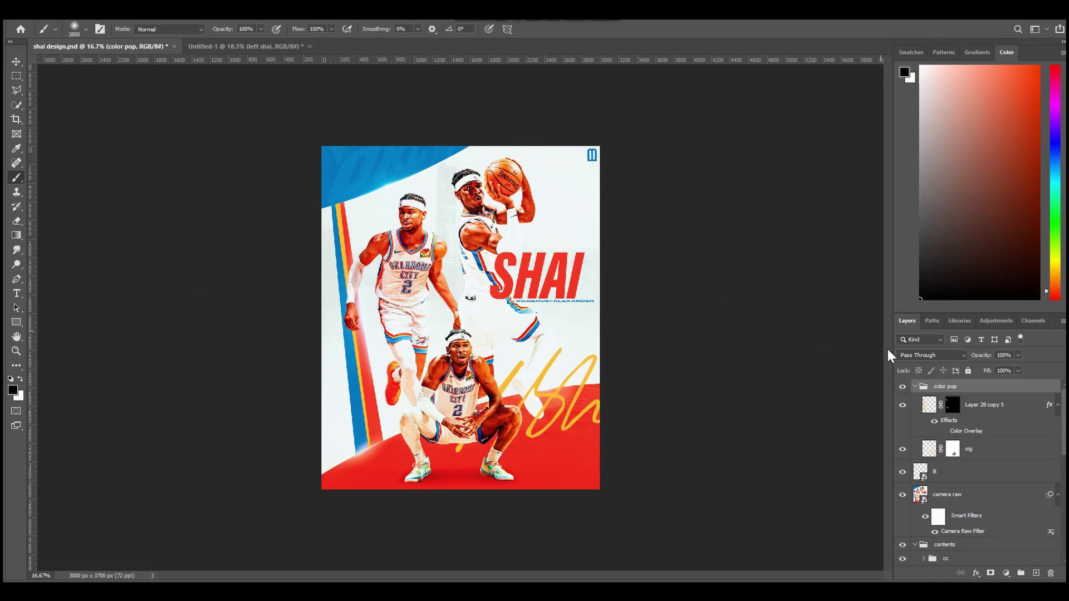
click(914, 386)
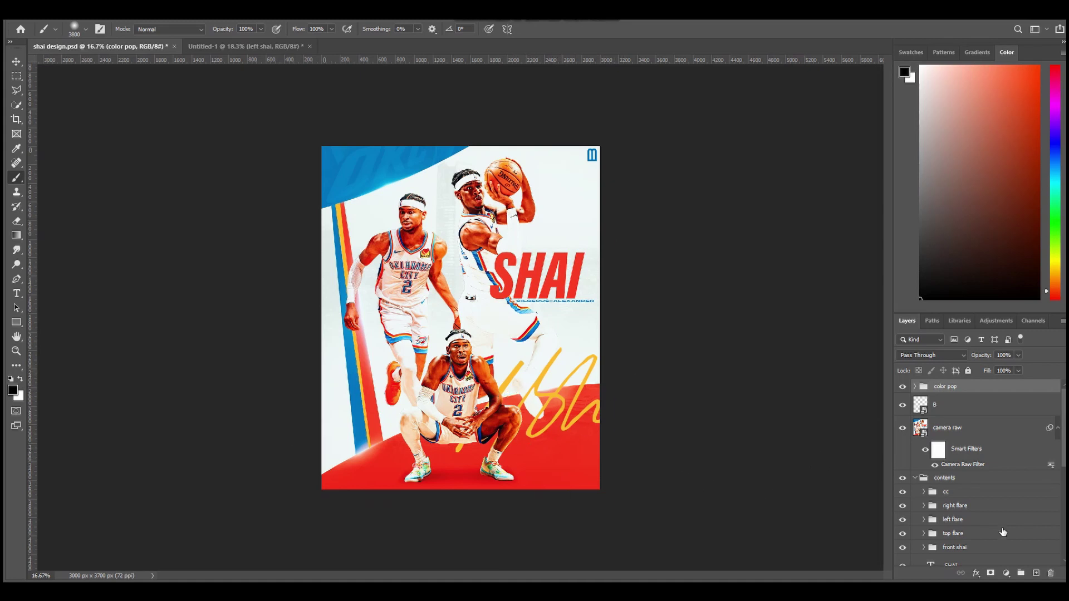
scroll(996, 524, down, 6)
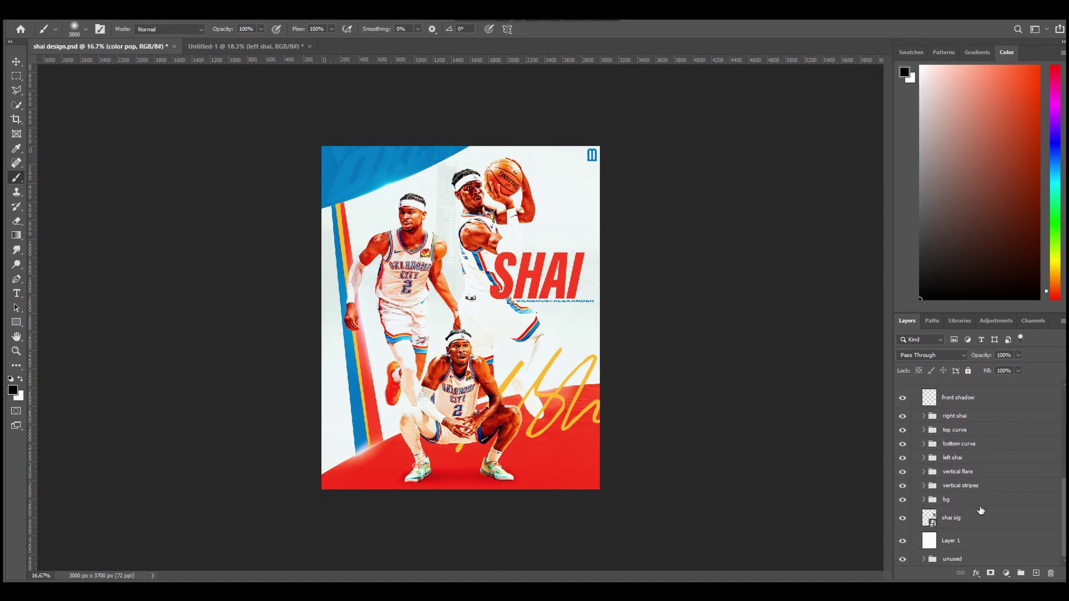
scroll(981, 511, up, 6)
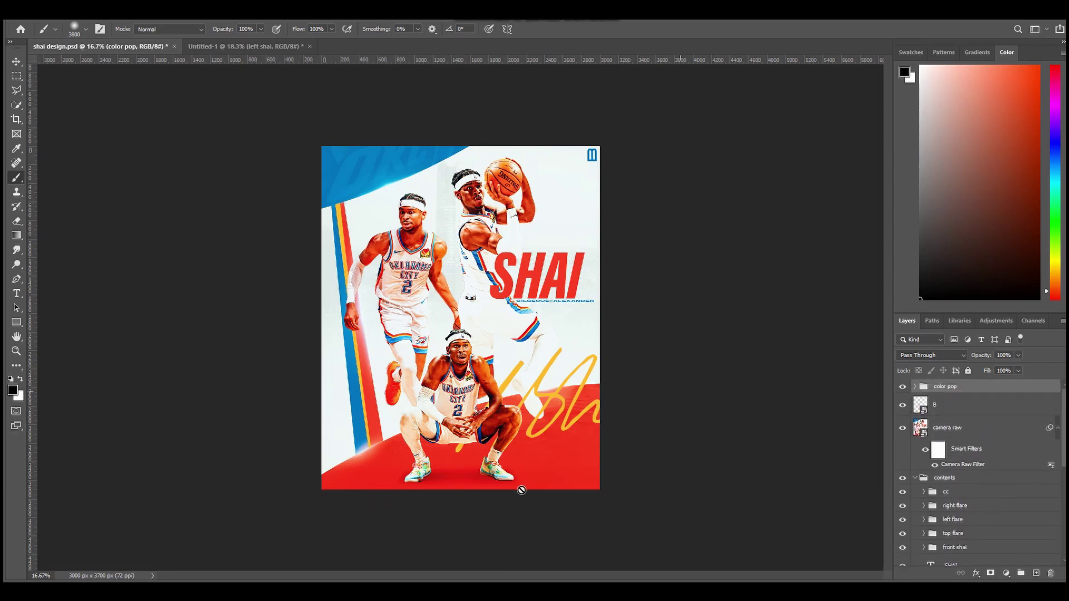